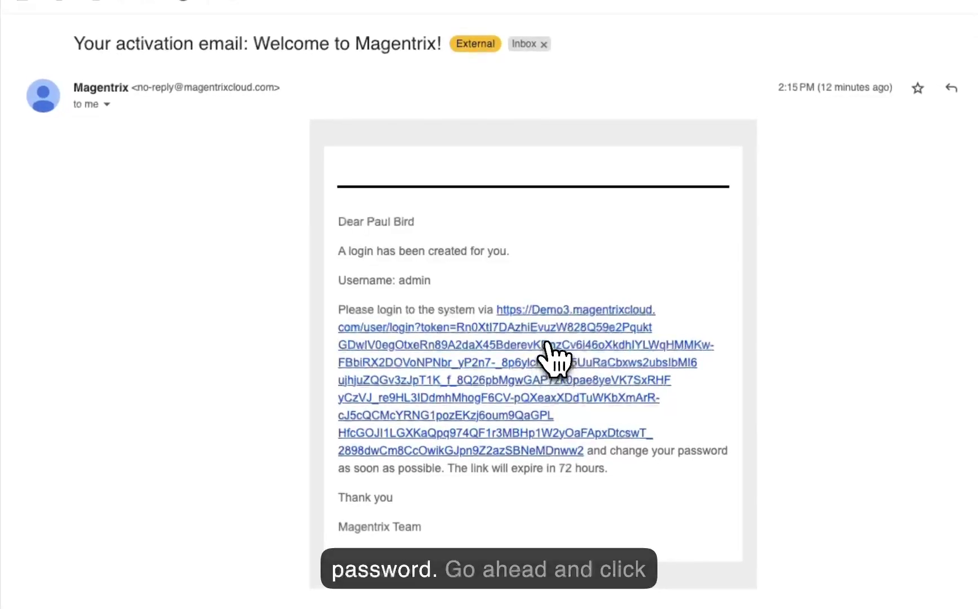
- Open the Magentrix login link from the Gmail activation email
click(550, 354)
- Enter and verify a new password, set a security question and answer, submit, and log in
click(461, 258)
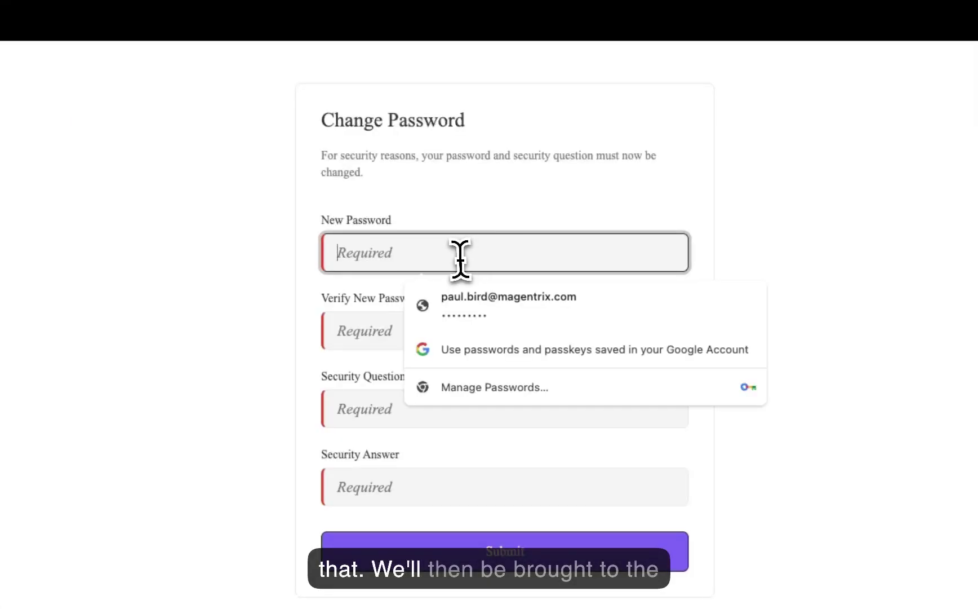
text(a)
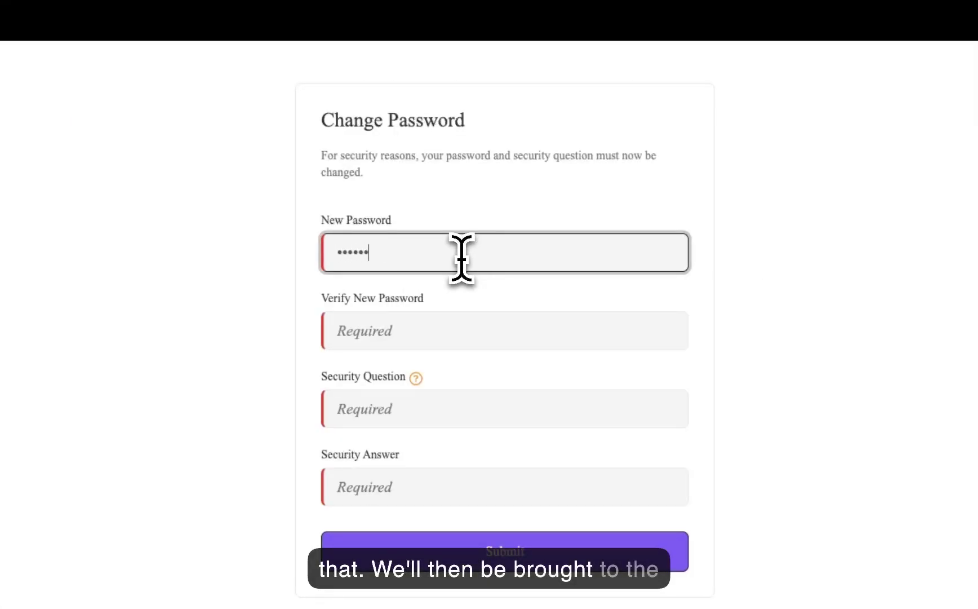
text(a)
key(Tab)
text(aaaa)
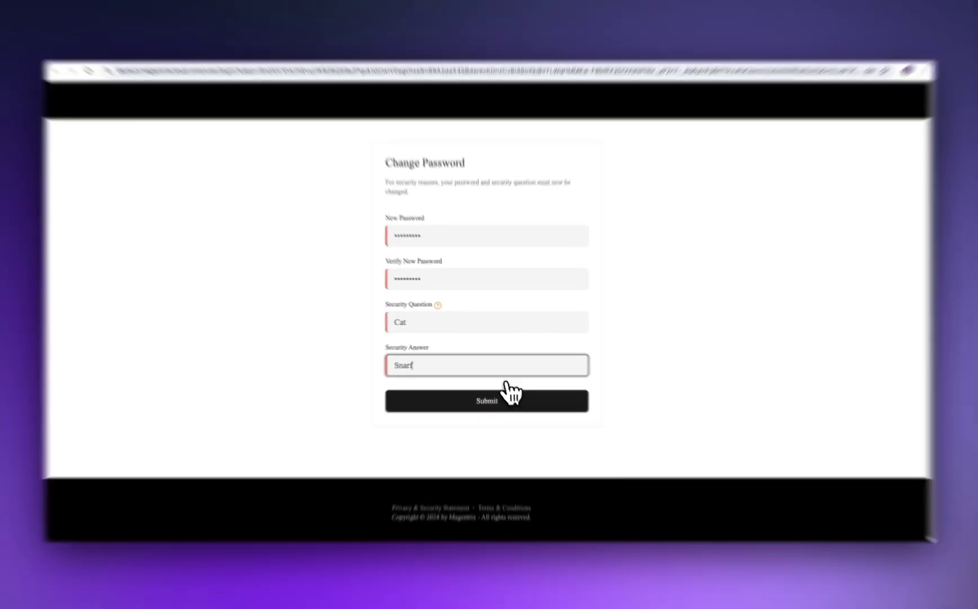
click(490, 394)
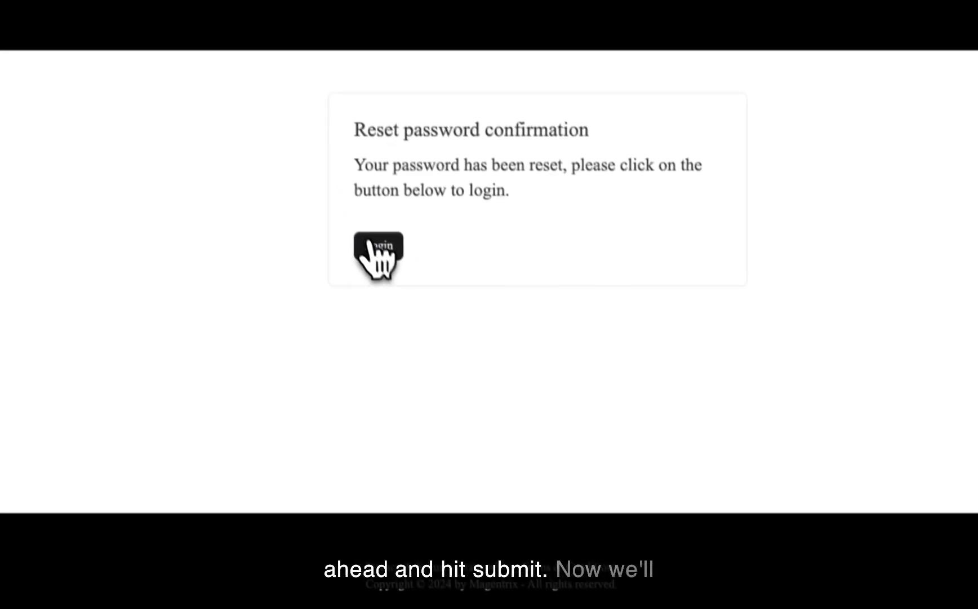
click(338, 143)
click(537, 311)
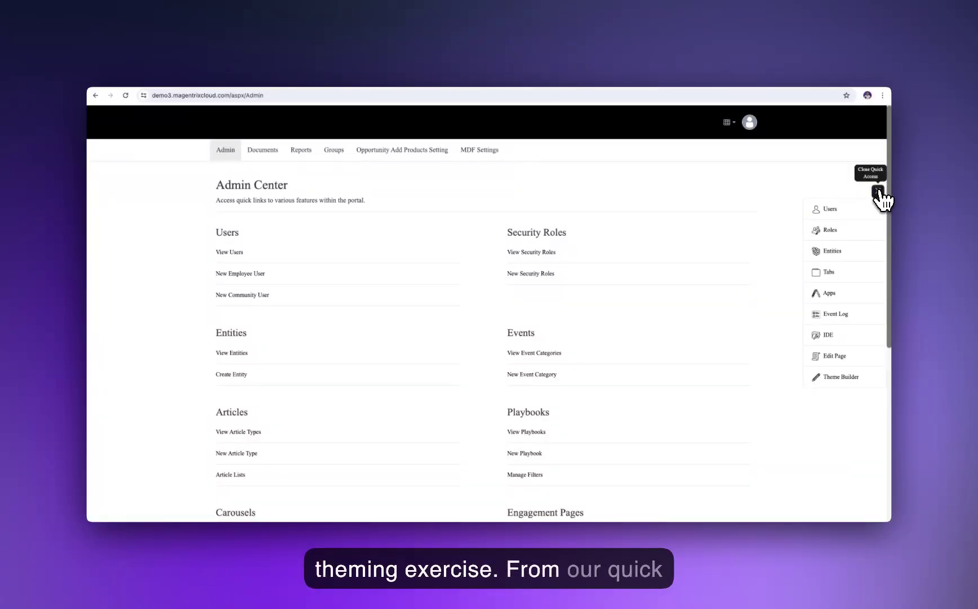
- In Theme Builder Images, set ShieldTeklogo.png as Company Logo and STFlav.png as Fav Icon
click(841, 378)
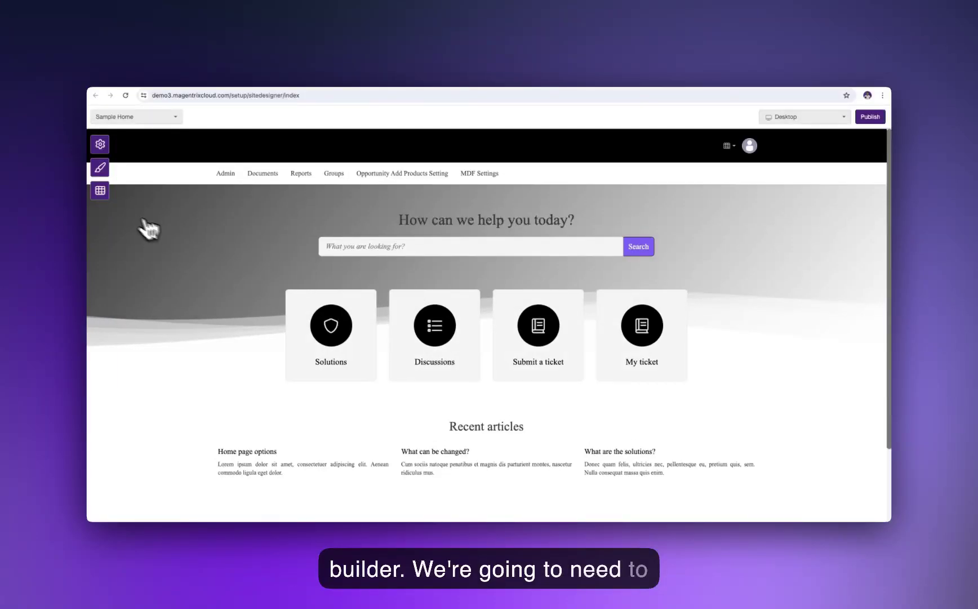
click(110, 197)
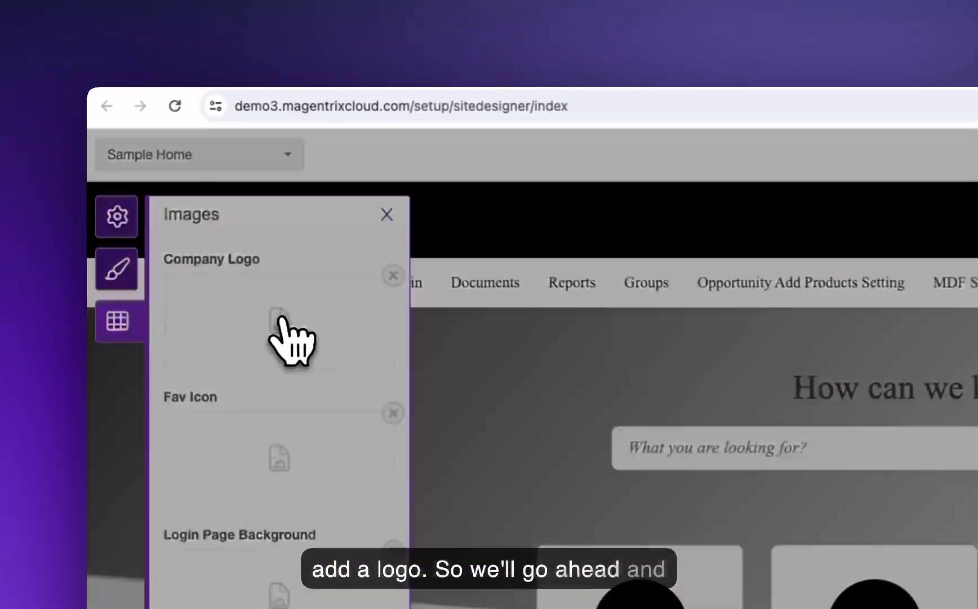
click(175, 197)
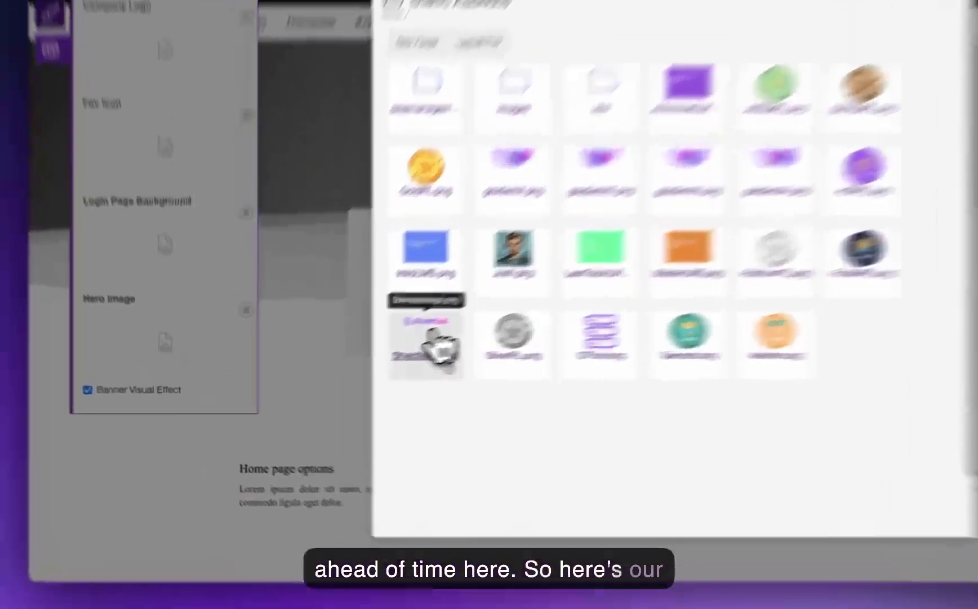
click(336, 369)
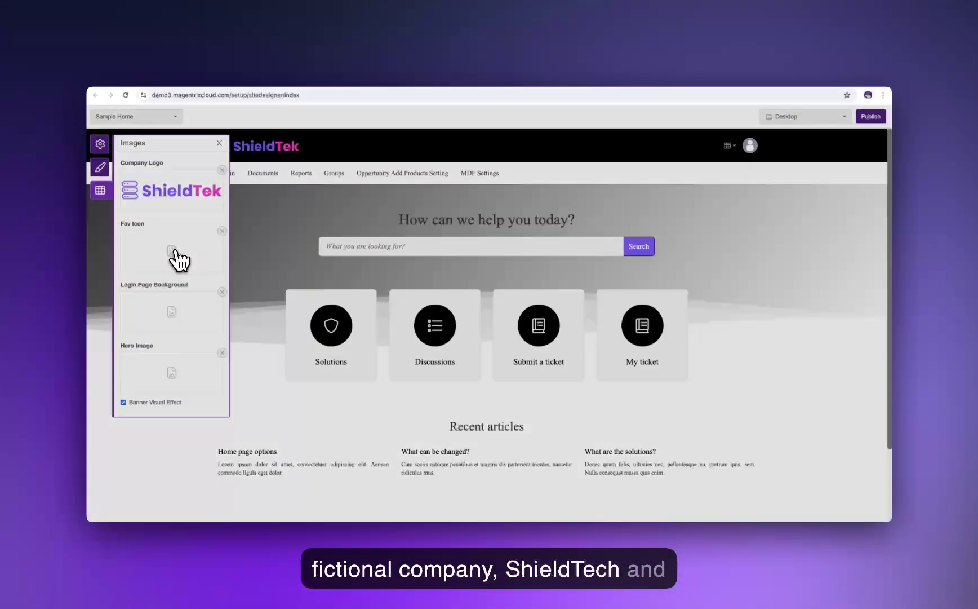
click(182, 251)
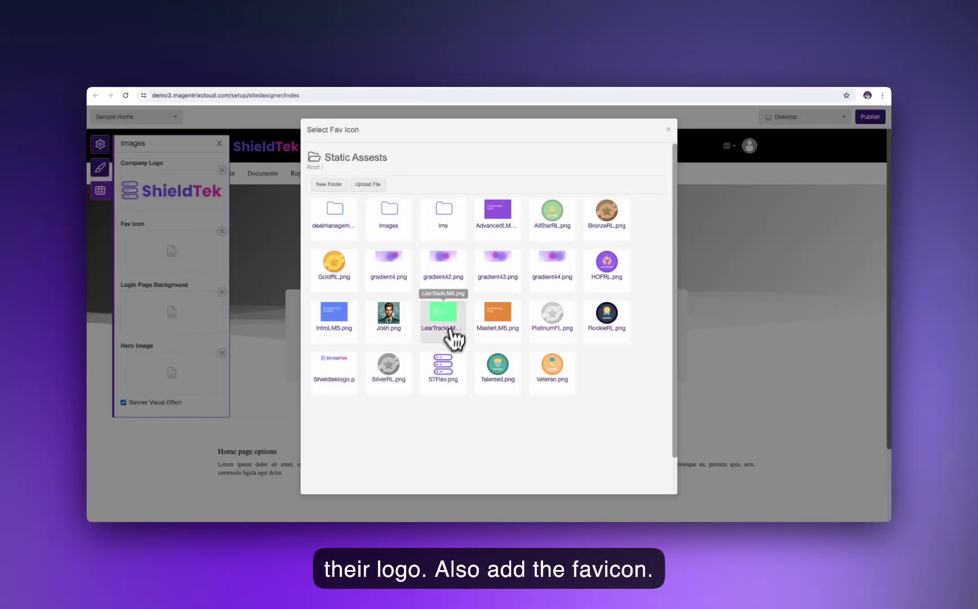
click(446, 372)
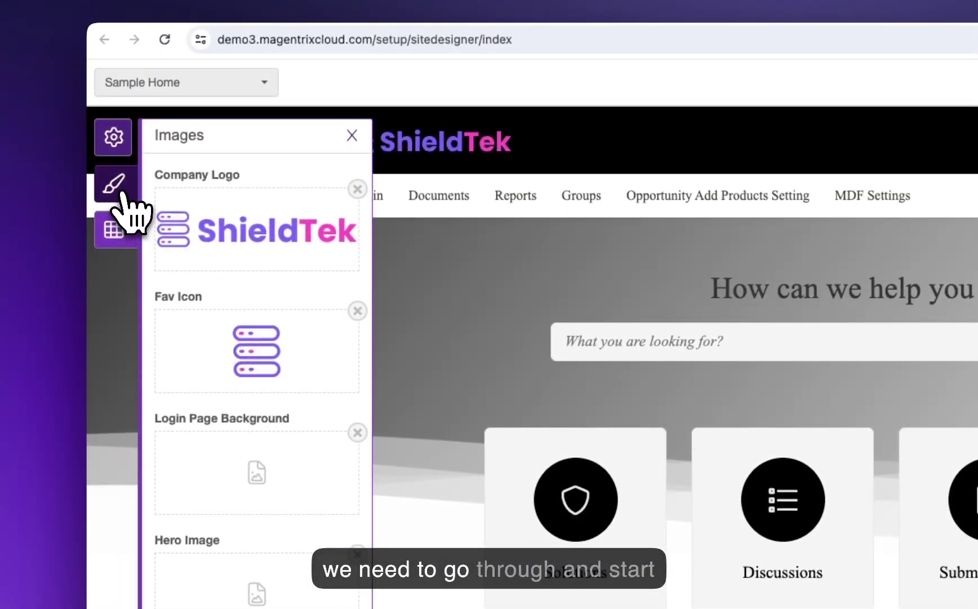
- Set the Header Background colour to white
click(120, 189)
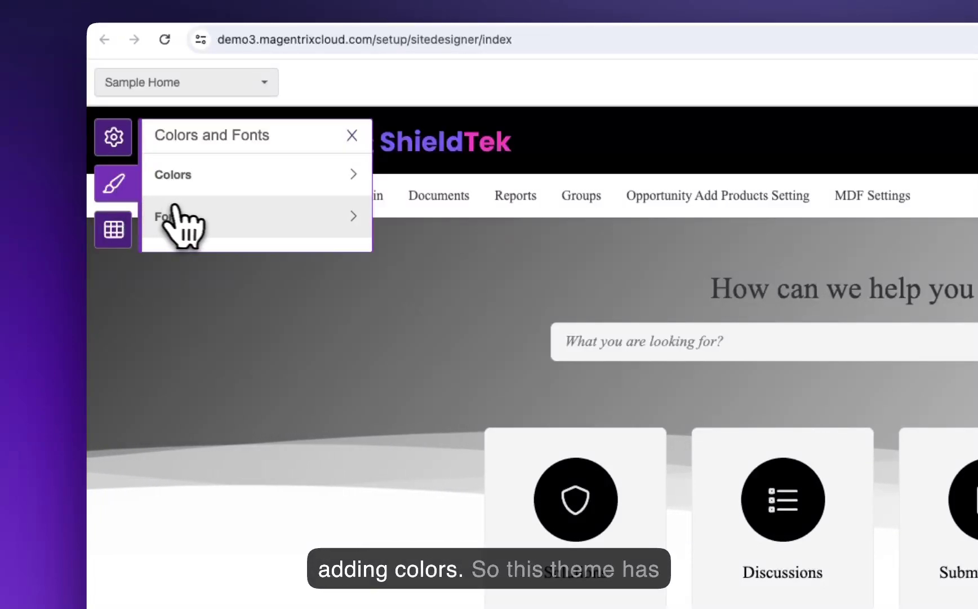
click(355, 176)
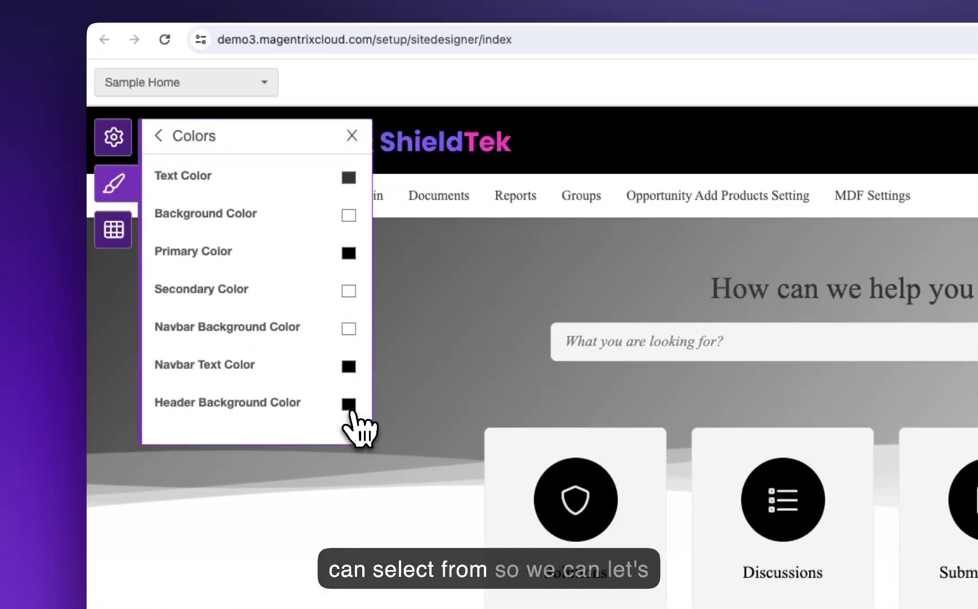
click(350, 406)
click(343, 420)
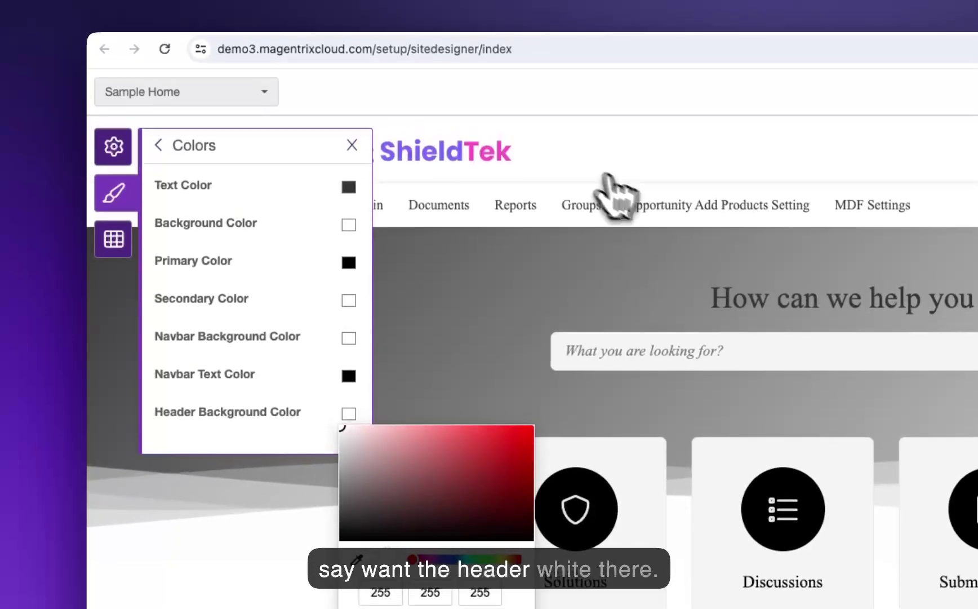
click(349, 365)
click(349, 376)
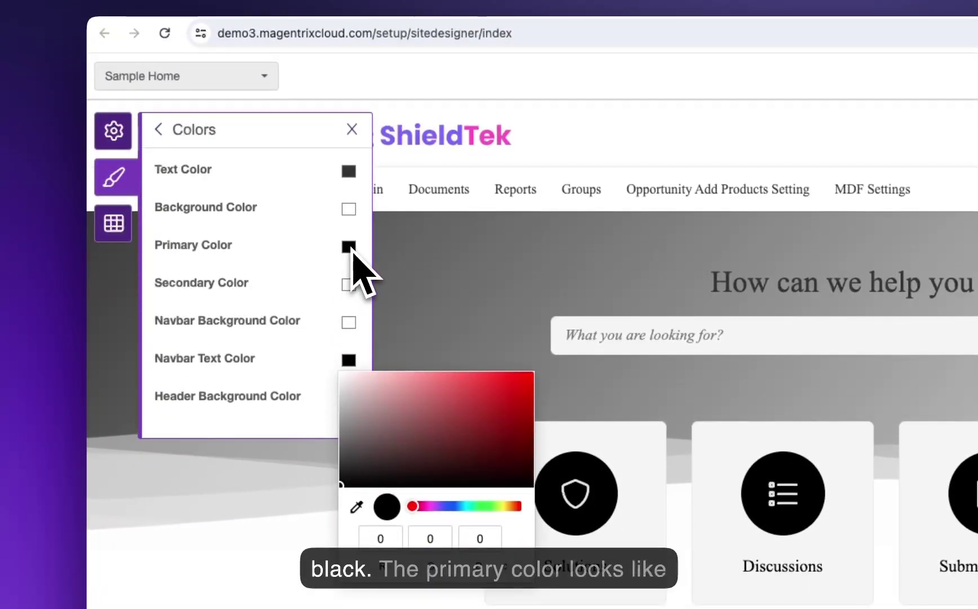
- Sample the logo's purple (127, 100, 245) as Primary and pink (251, 81, 196) as Secondary colour
click(349, 249)
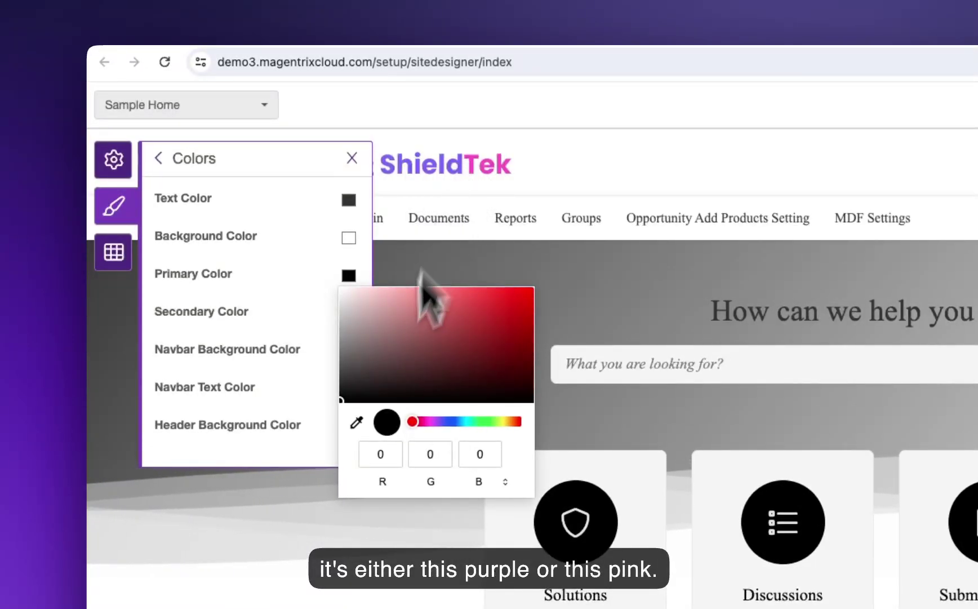
click(363, 427)
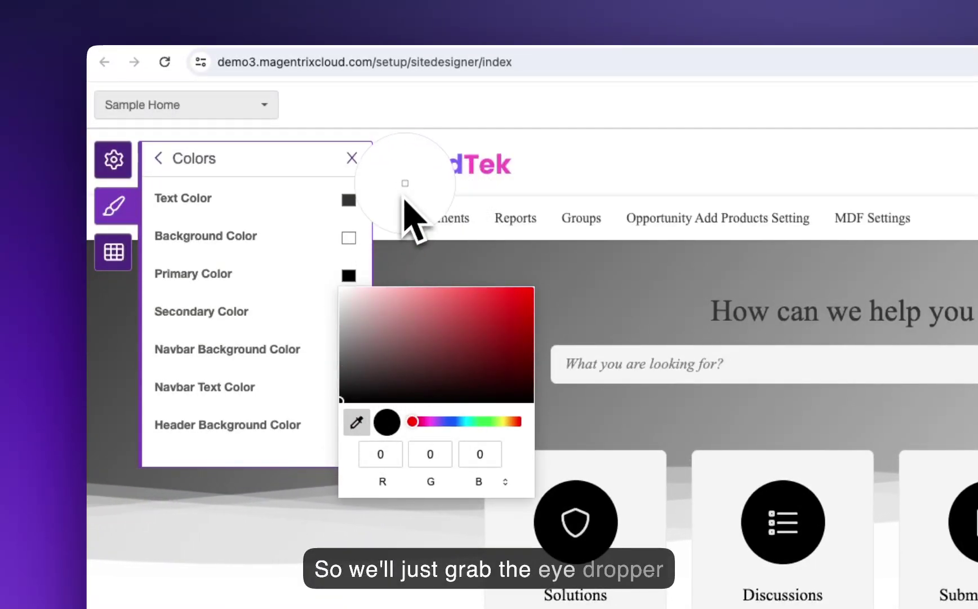
click(416, 178)
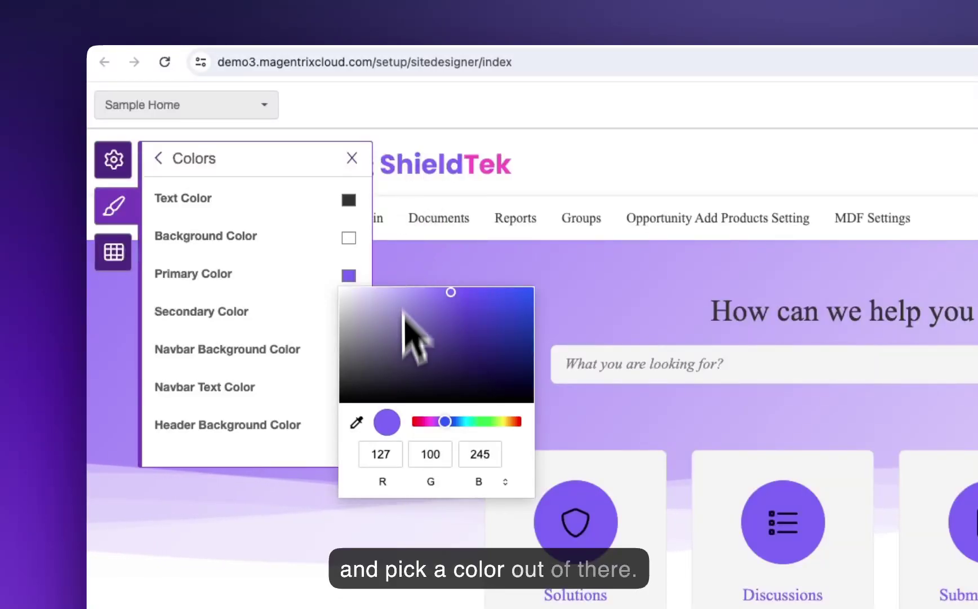
click(303, 333)
click(349, 314)
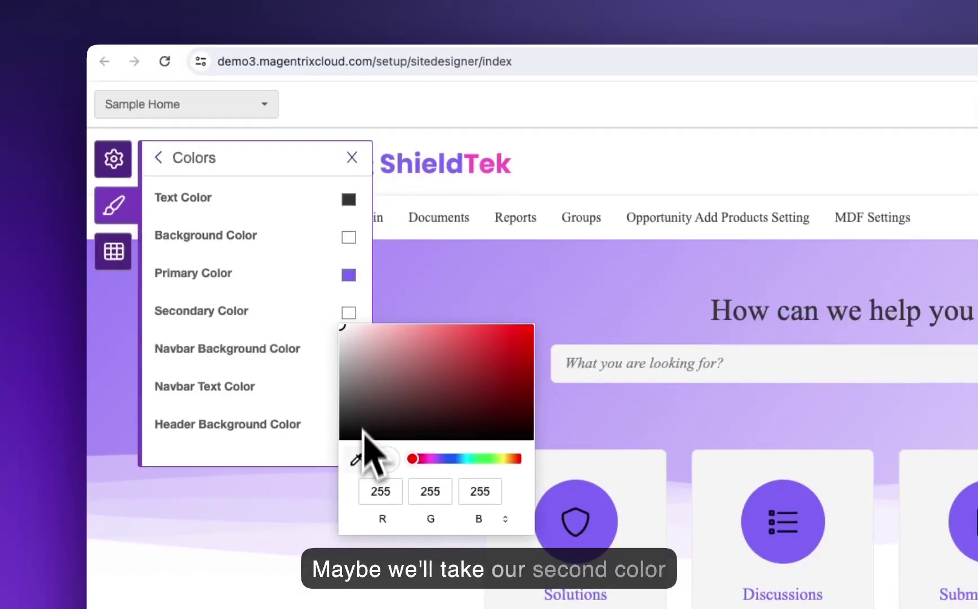
click(357, 457)
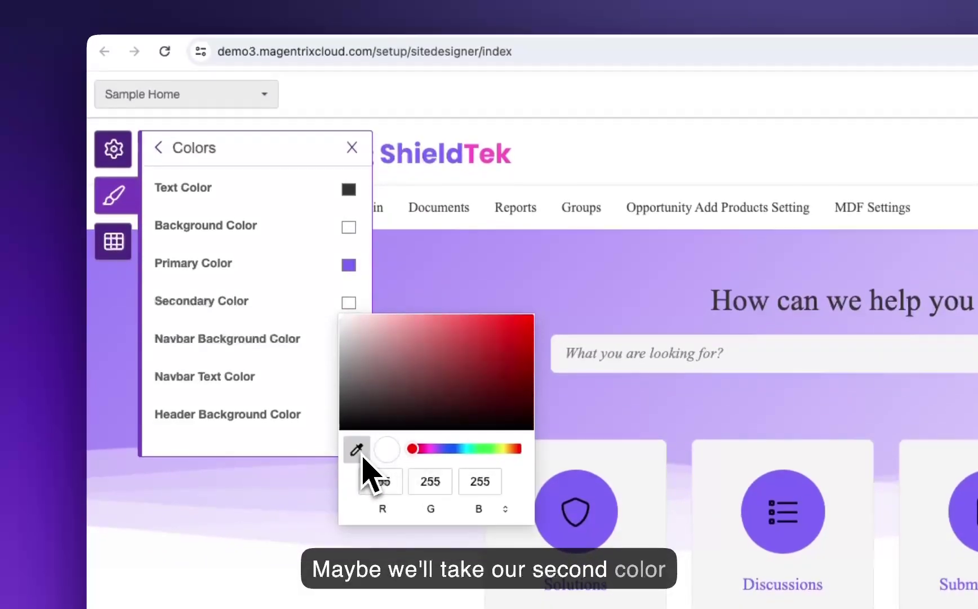
click(473, 164)
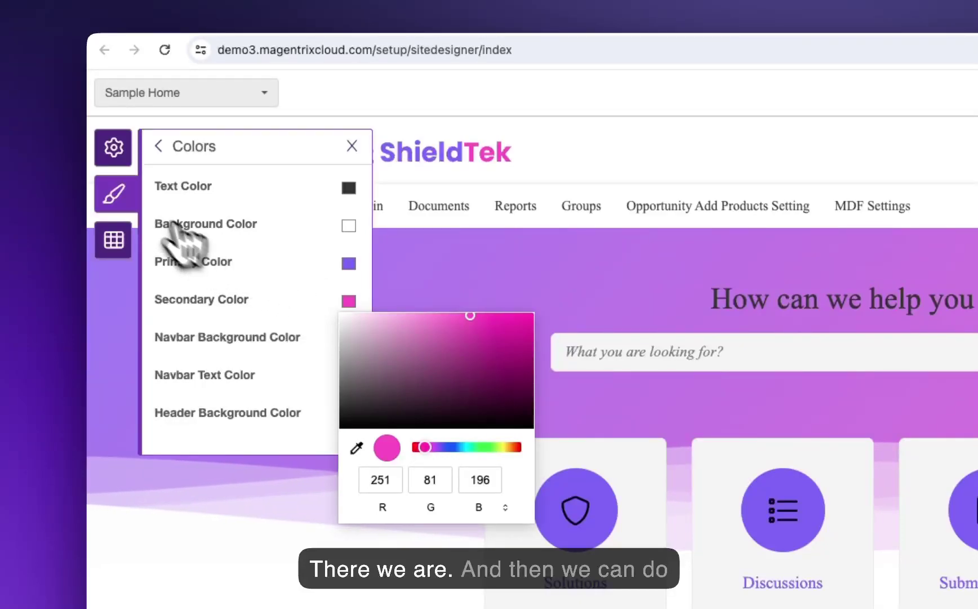
click(127, 157)
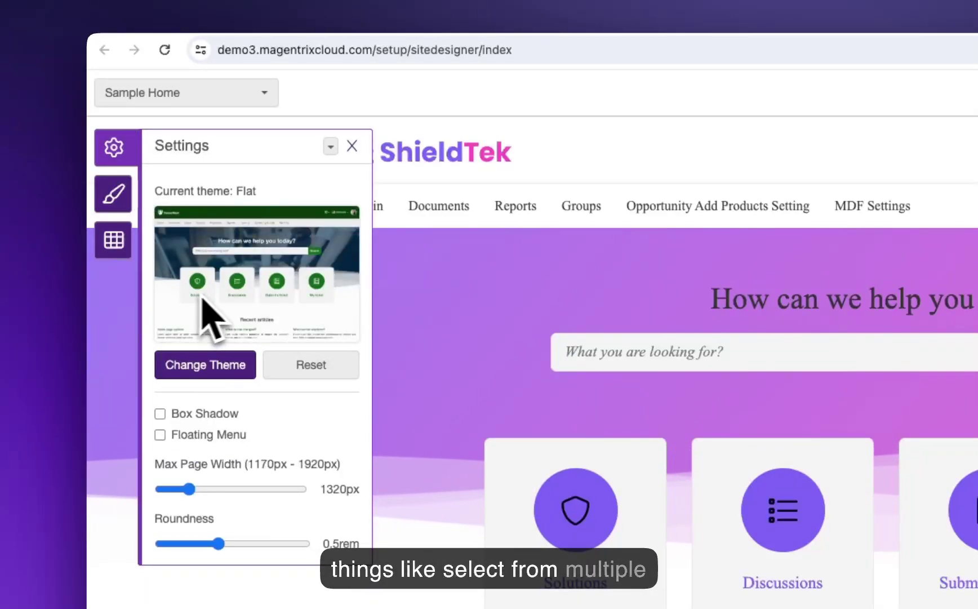
- Switch the portal theme to Simple and confirm the change
click(204, 370)
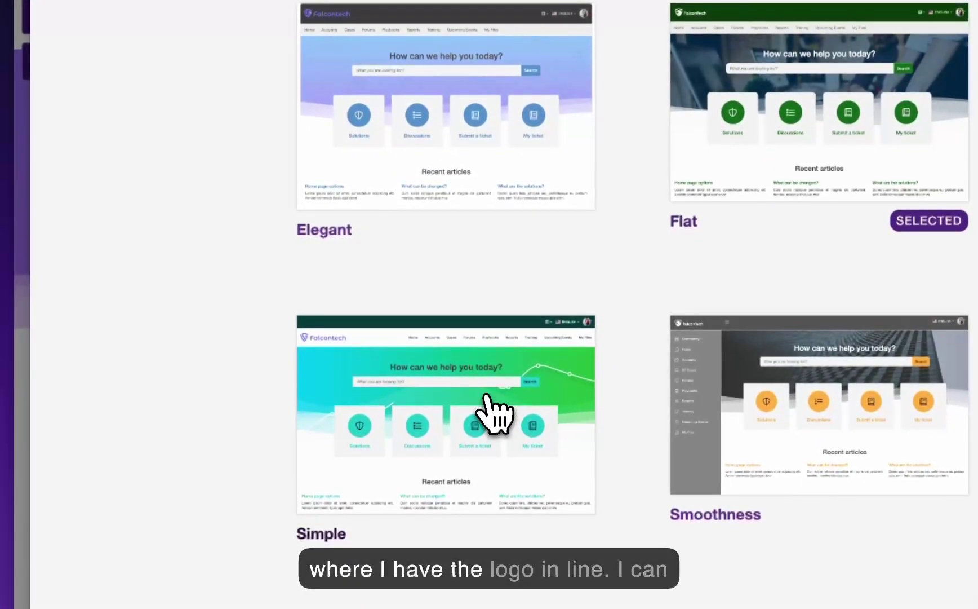
click(509, 441)
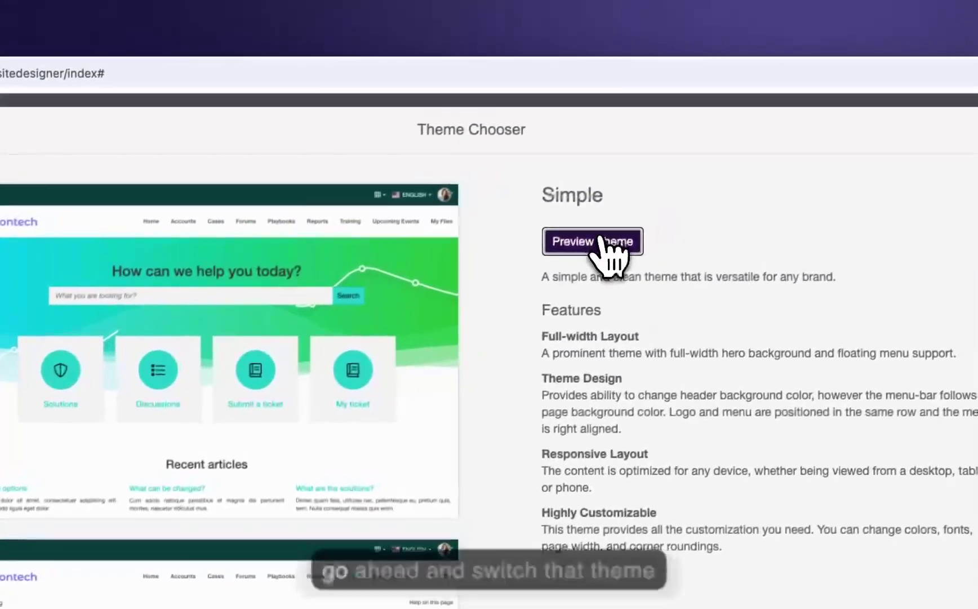
click(931, 55)
click(601, 334)
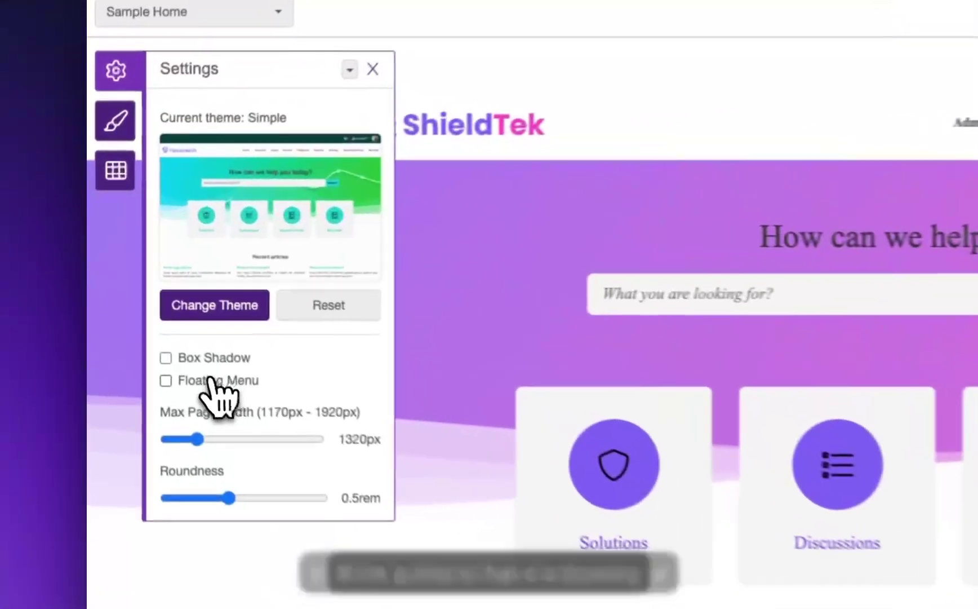
- Enable Floating Menu, set Roundness to 0.25rem and Max Page Width to 1600px
click(153, 303)
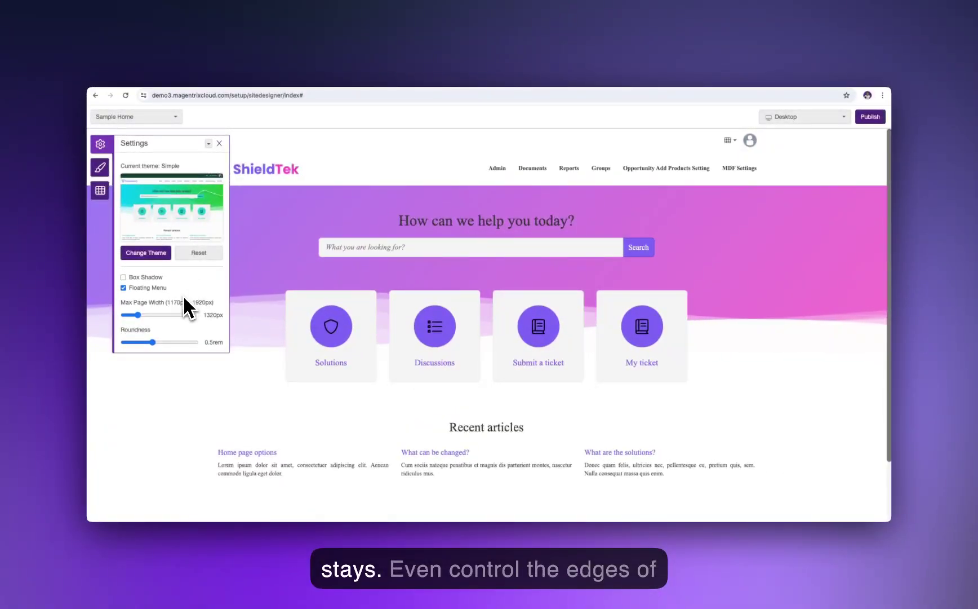
drag(152, 342, 127, 344)
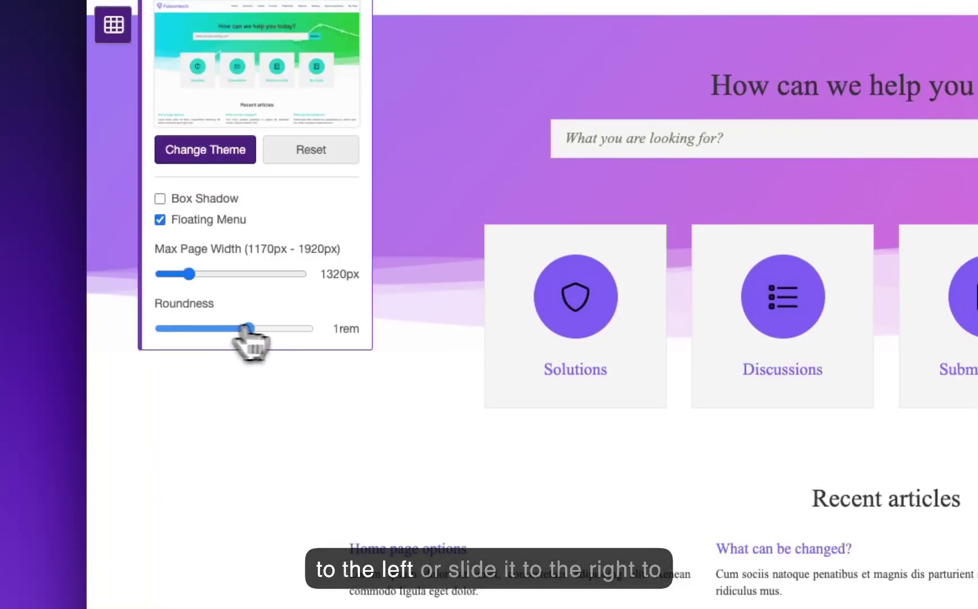
drag(316, 342, 203, 342)
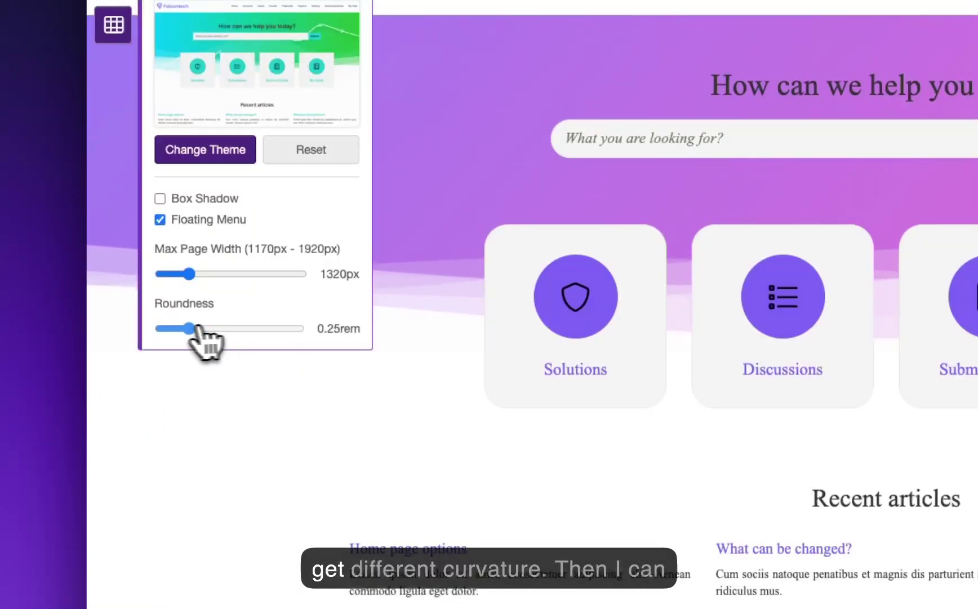
drag(193, 276, 244, 277)
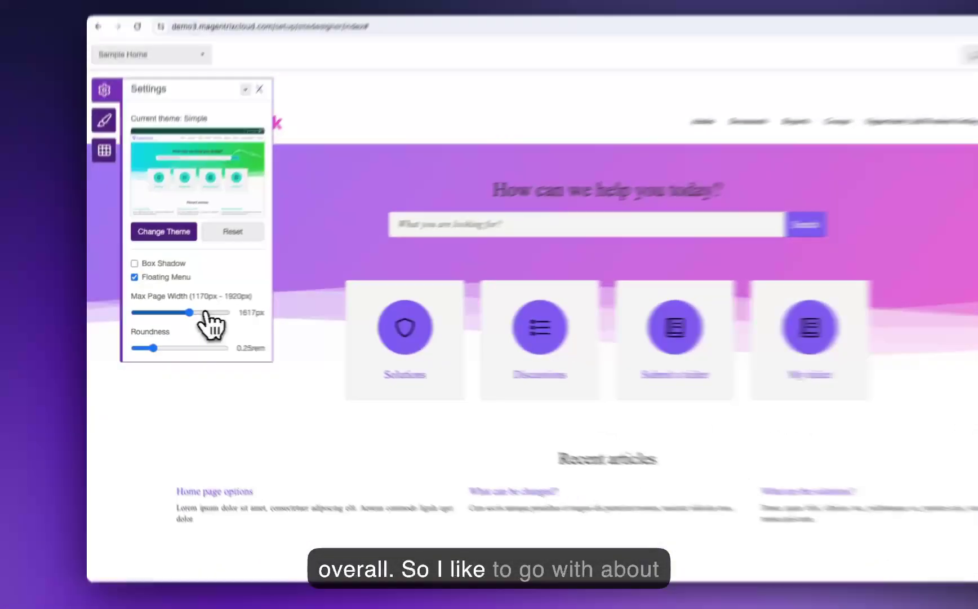
key(Left)
key(Left)
key(Left)
key(Left)
key(Left)
key(Left)
key(Left)
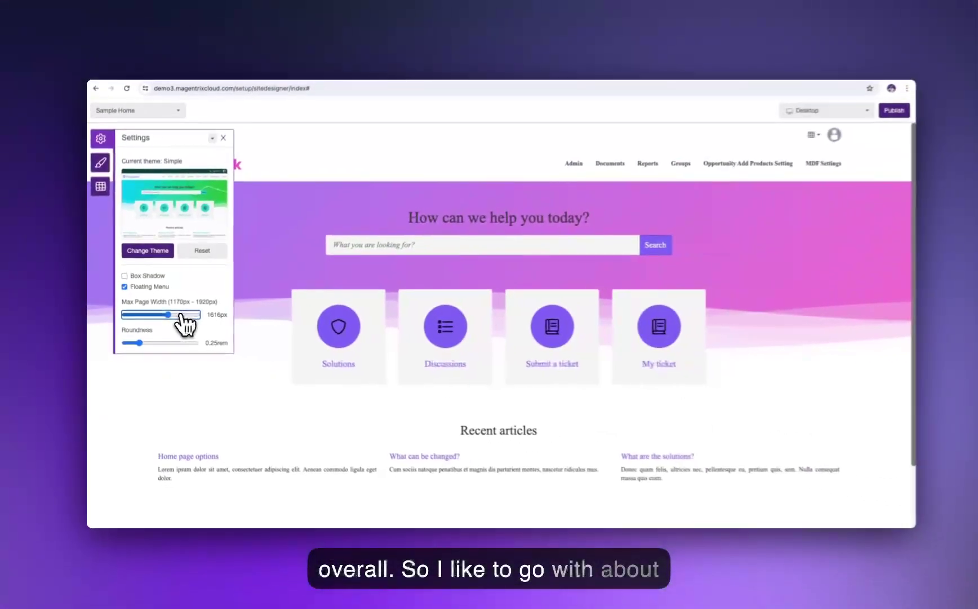
key(Left)
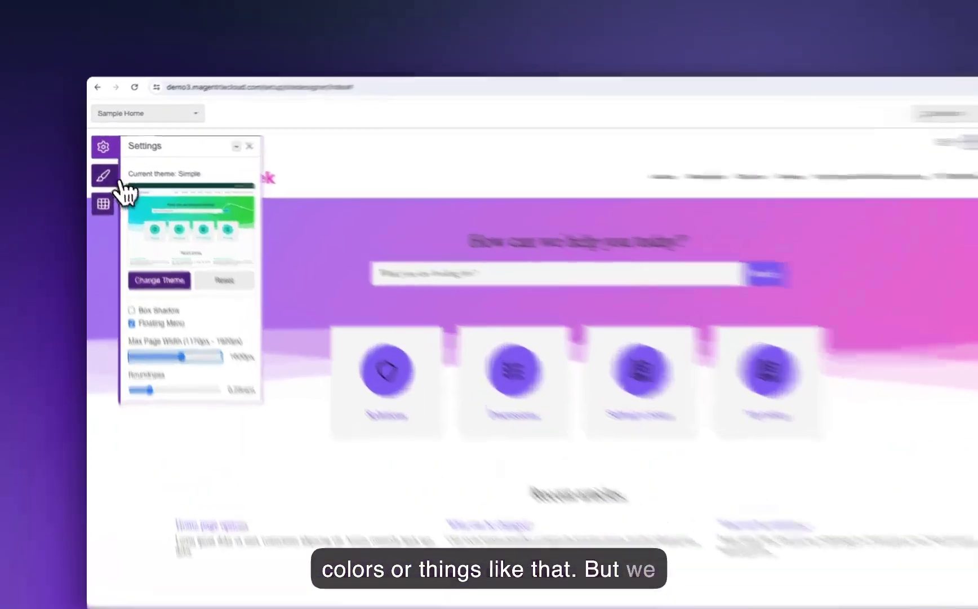
- Choose Open Sans for both Primary Font and Heading Font, replacing Times New Roman
click(100, 167)
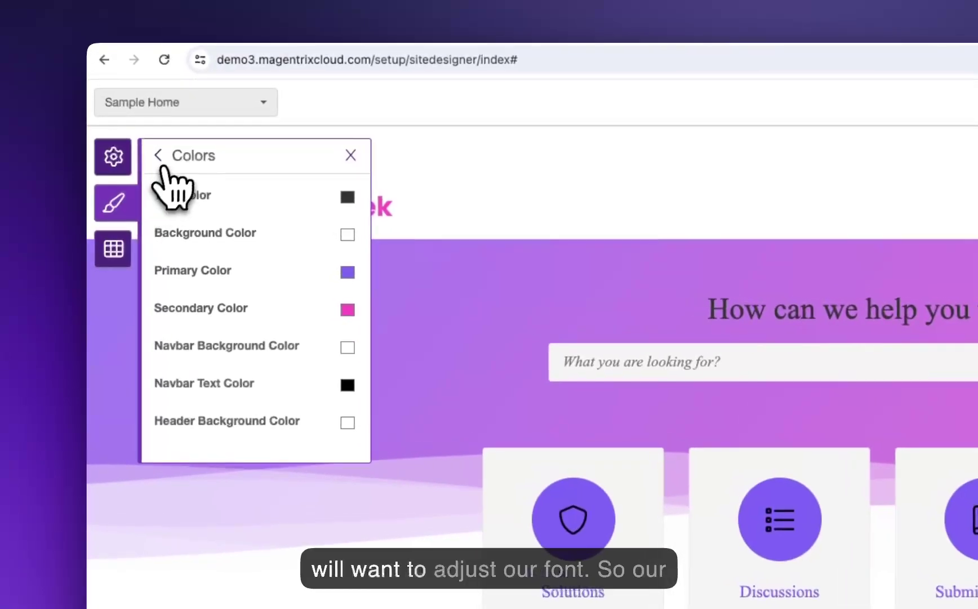
click(124, 144)
click(193, 236)
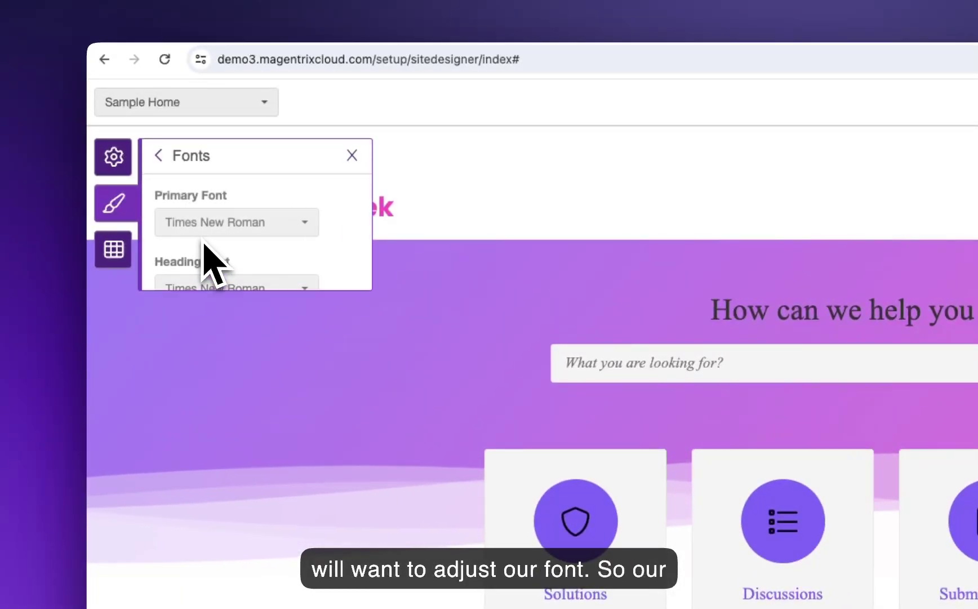
click(330, 222)
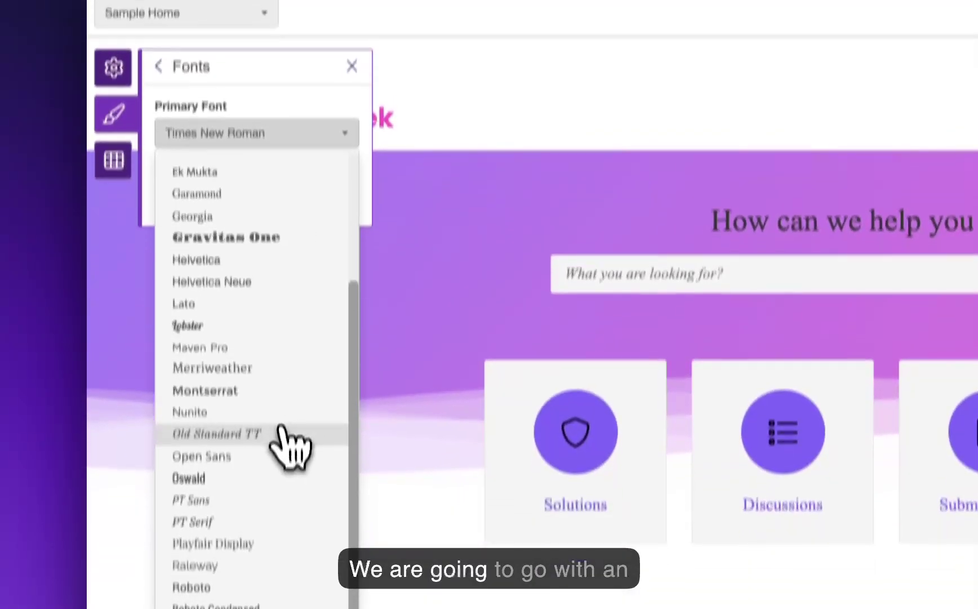
click(284, 545)
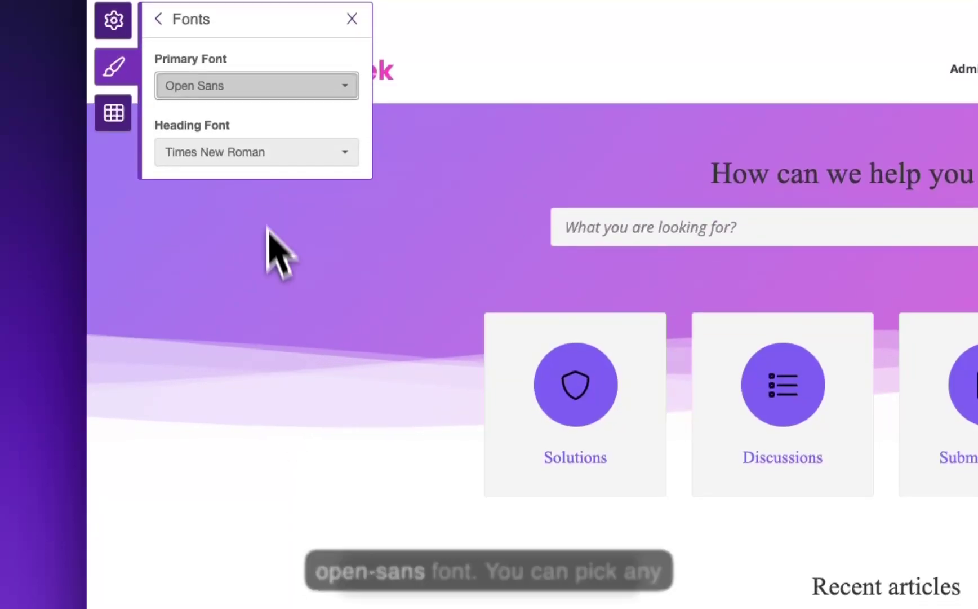
click(269, 290)
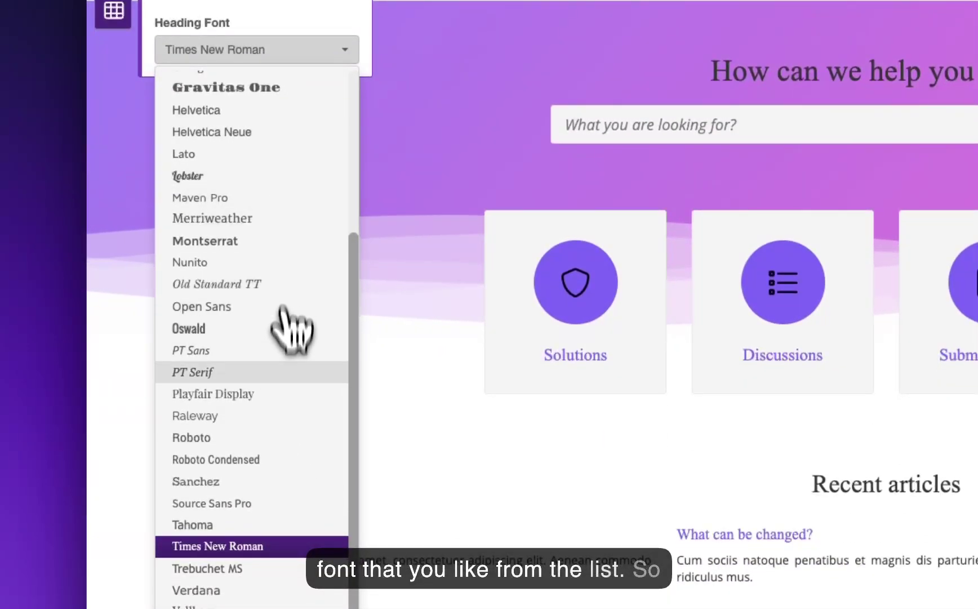
click(274, 308)
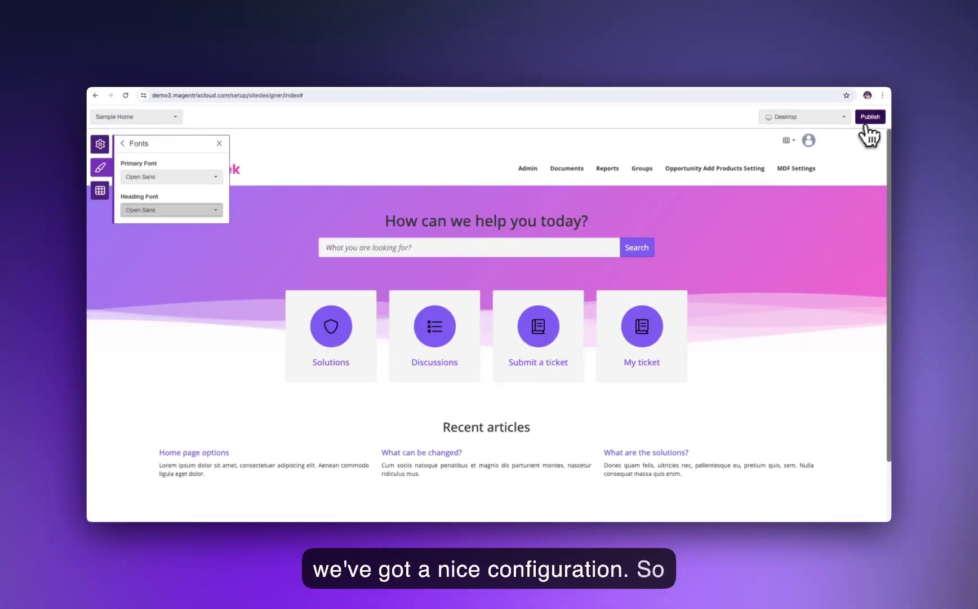
- Publish the theme, then preview the Sample Form and Sample Login pages
click(868, 119)
click(552, 223)
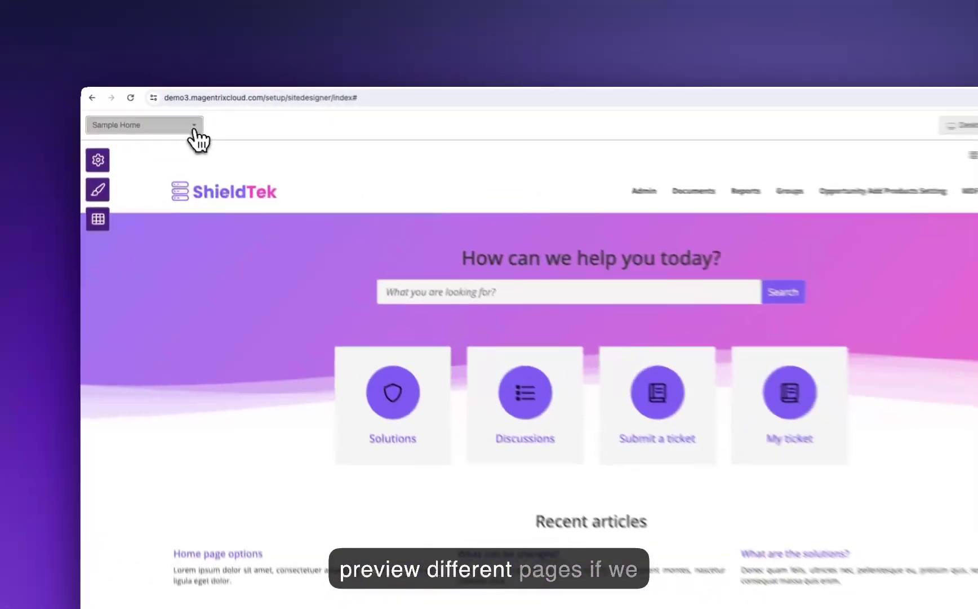
click(169, 119)
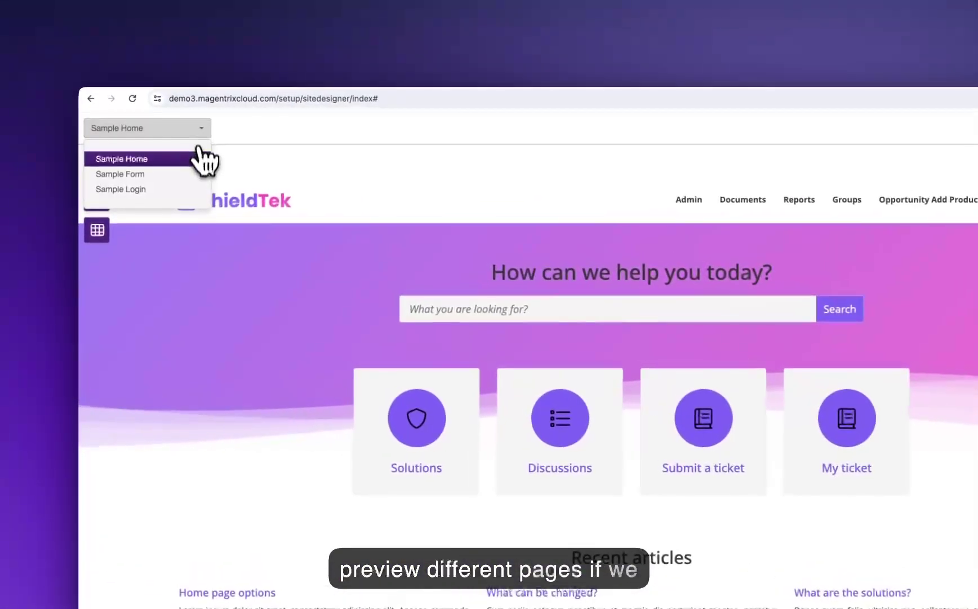
click(189, 174)
click(197, 135)
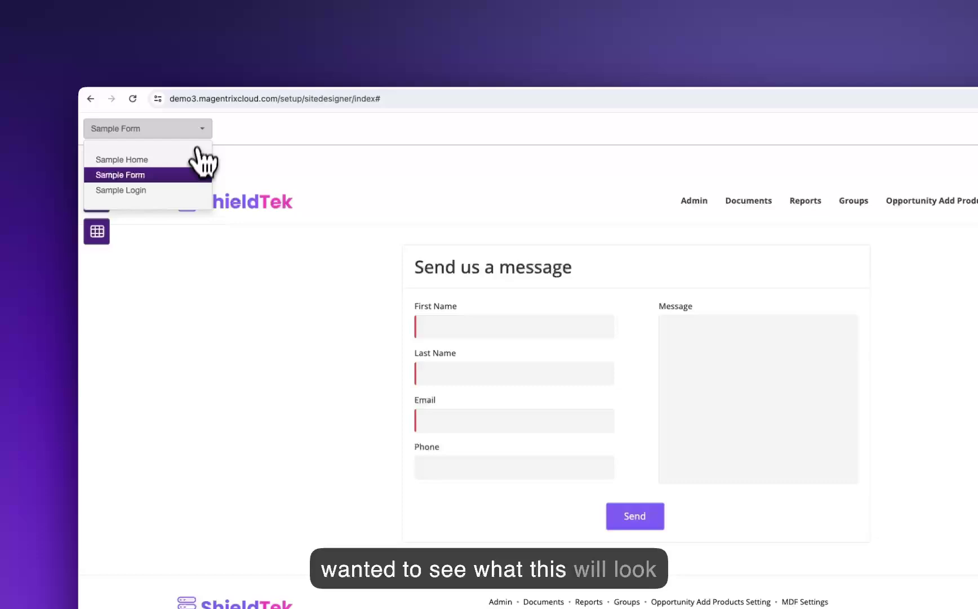
click(191, 190)
- Preview the page at Tablet and Mobile device sizes
click(789, 130)
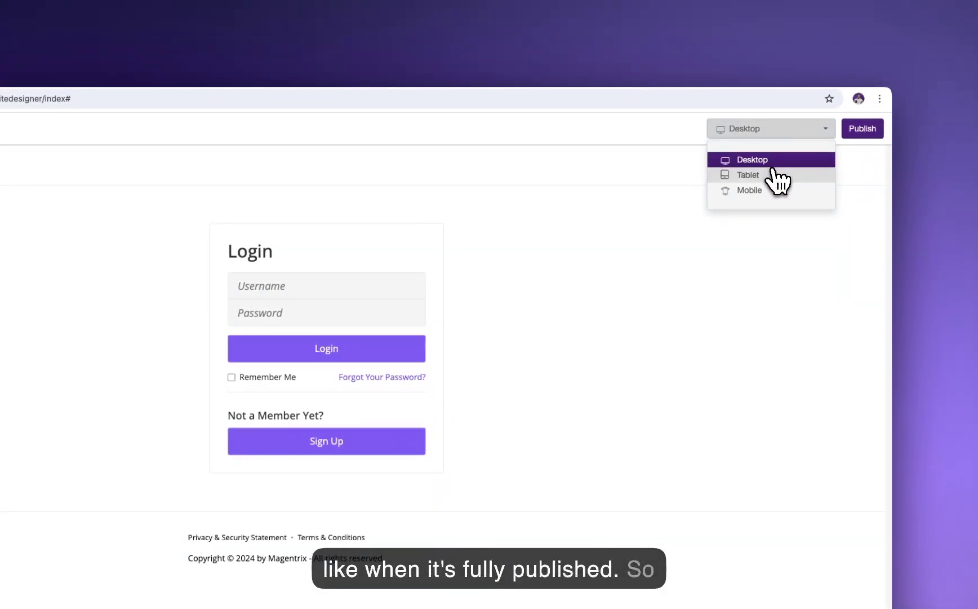
click(774, 175)
click(771, 129)
click(773, 190)
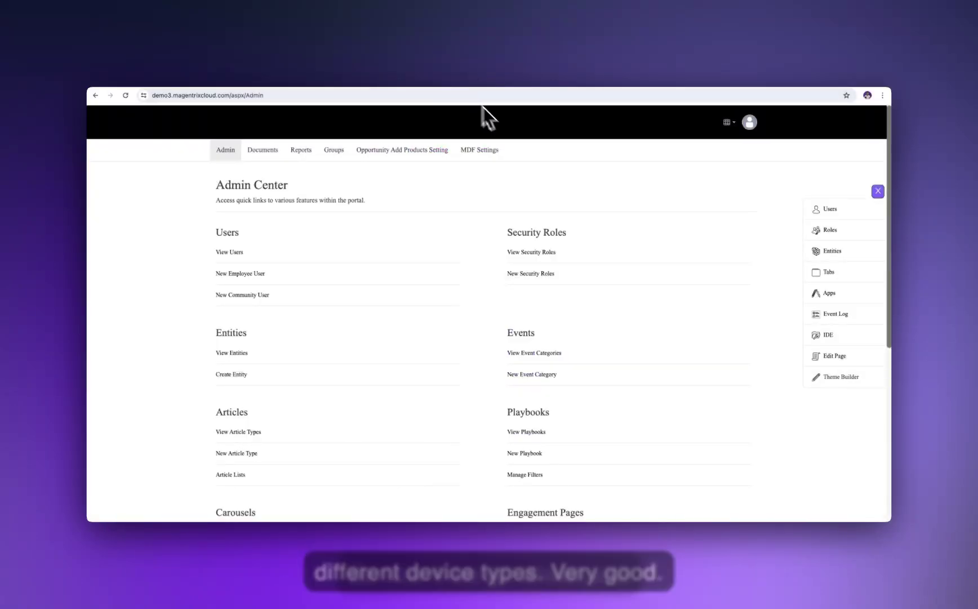
- Reload, switch to the Partner Portal, and open the Apps list from Quick Access
click(126, 96)
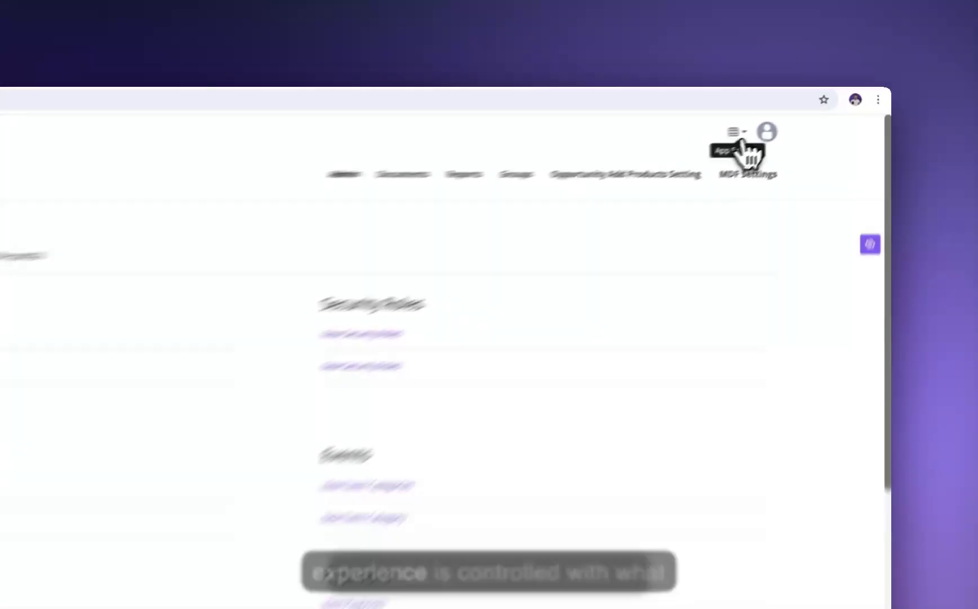
click(787, 117)
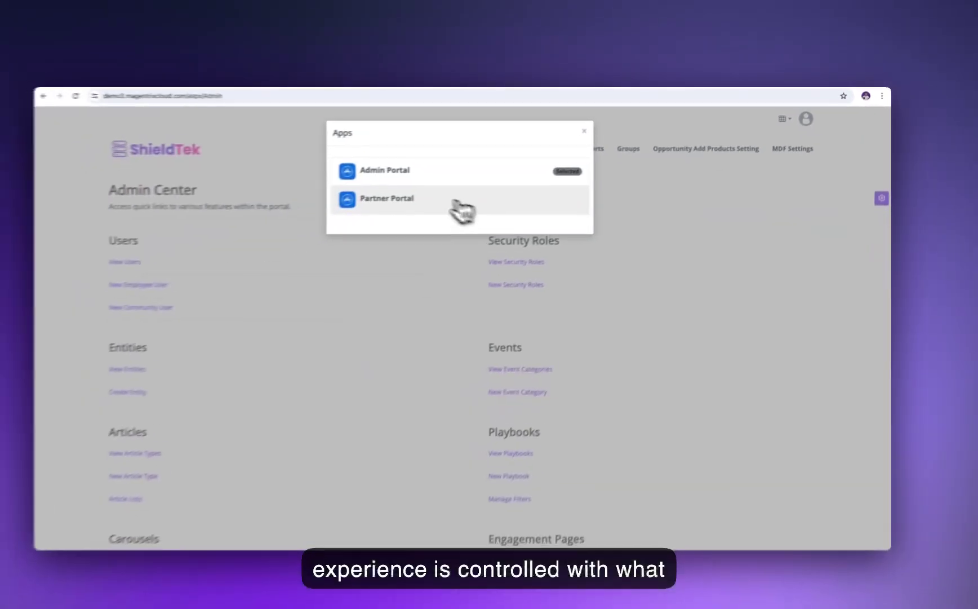
click(452, 197)
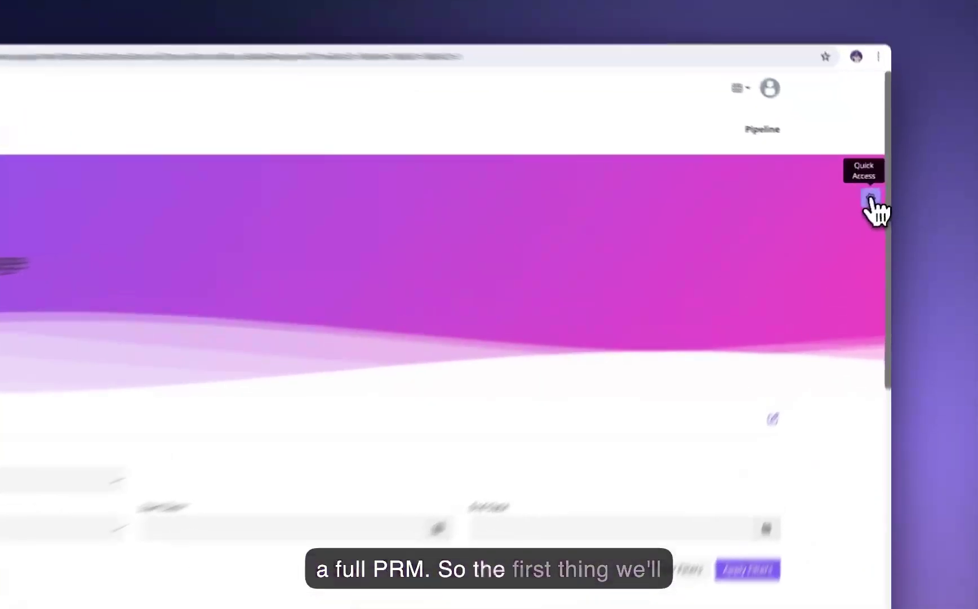
click(877, 193)
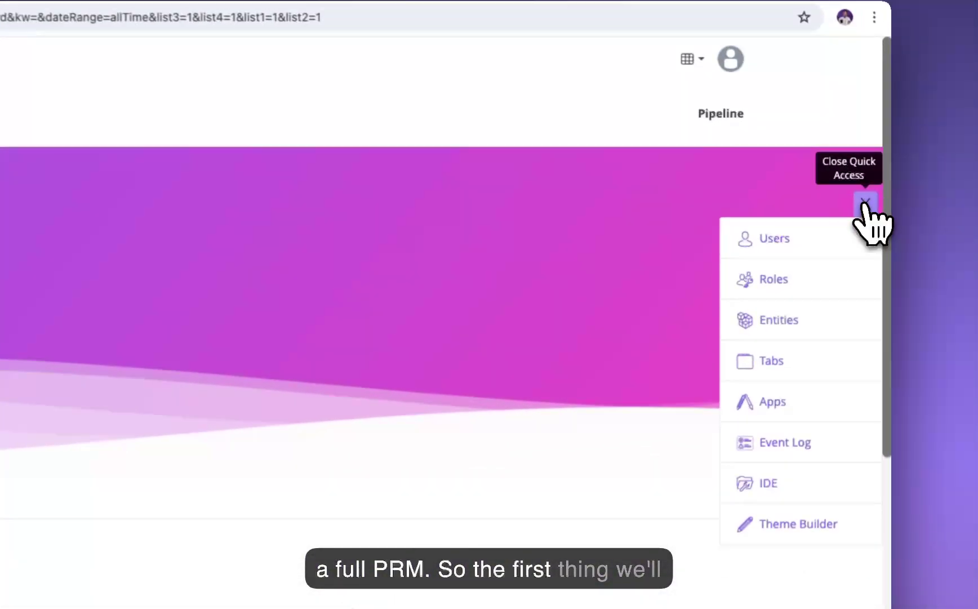
click(766, 408)
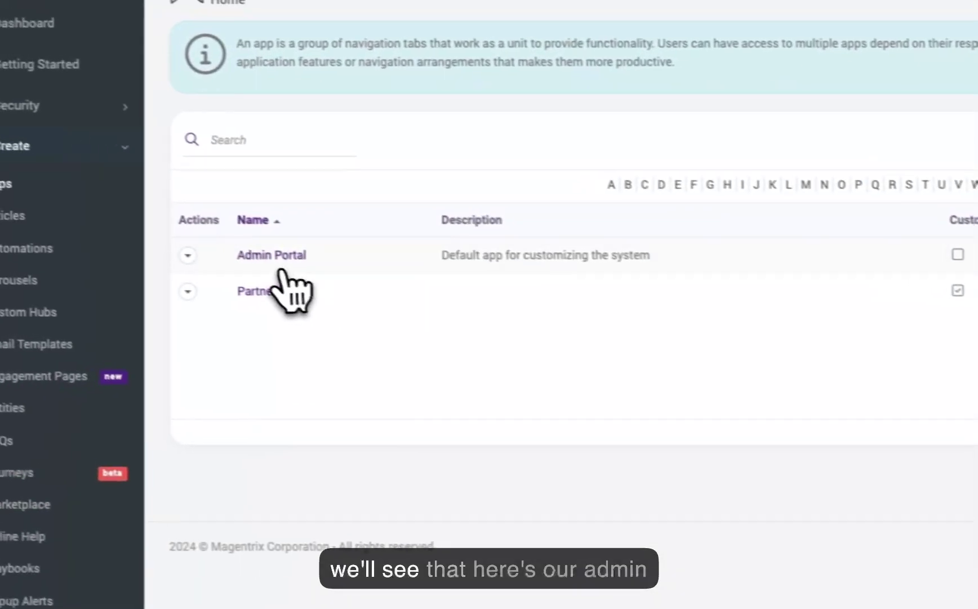
- Edit the Partner Portal app and add Business Plans and MDF Requests to Selected Menu Items
click(325, 305)
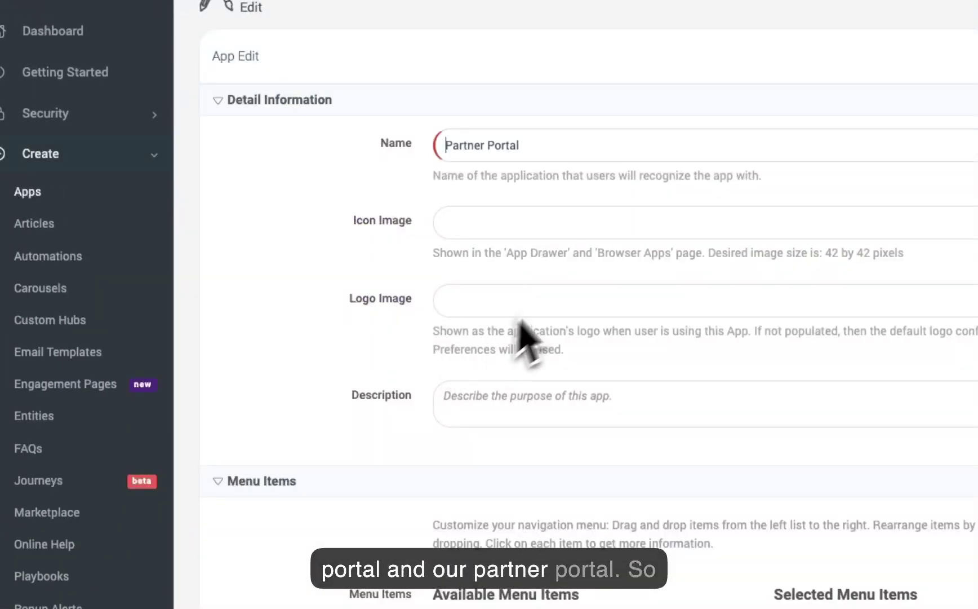
scroll(546, 361, down, 10)
scroll(439, 285, up, 3)
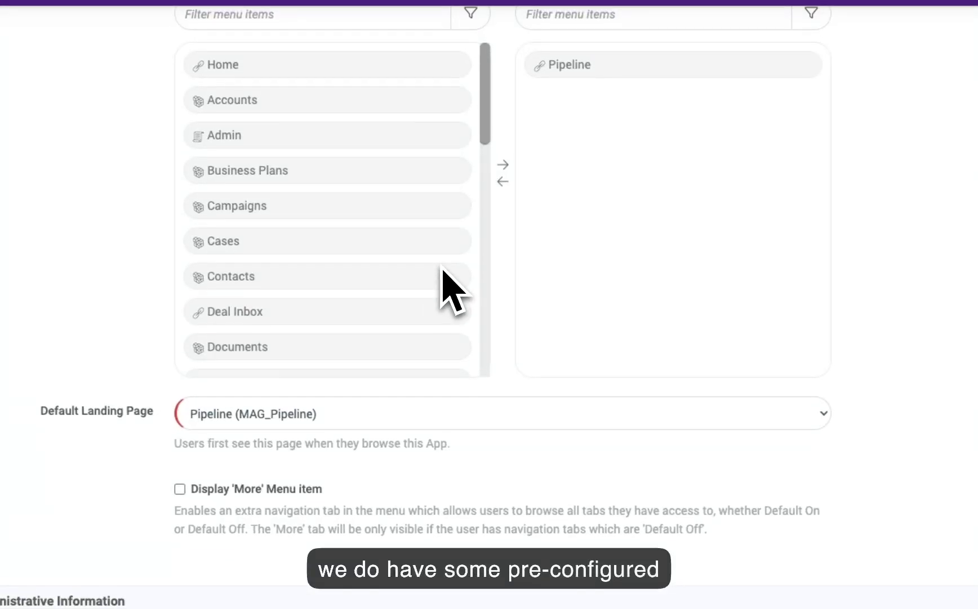
drag(297, 240, 635, 317)
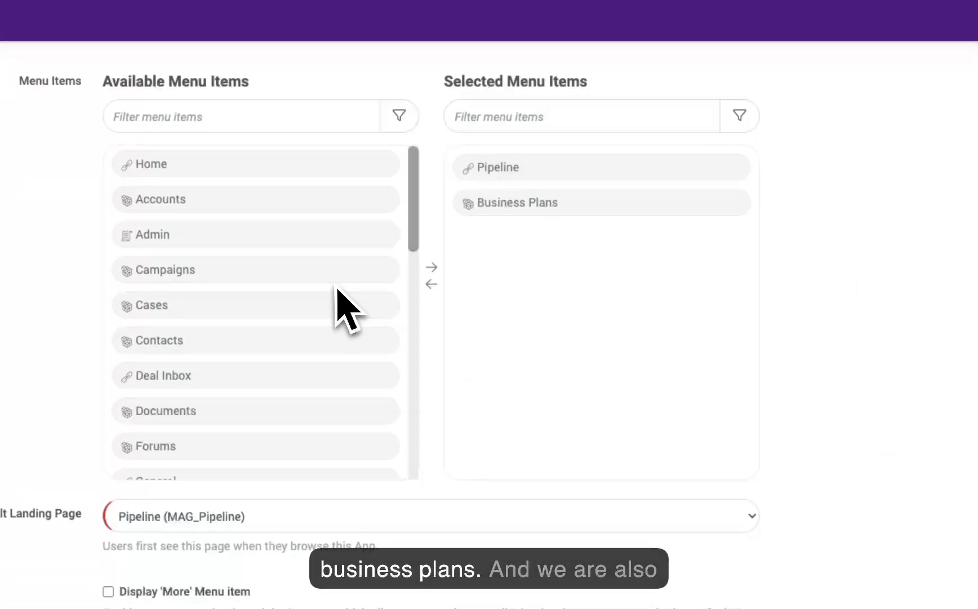
scroll(338, 290, down, 5)
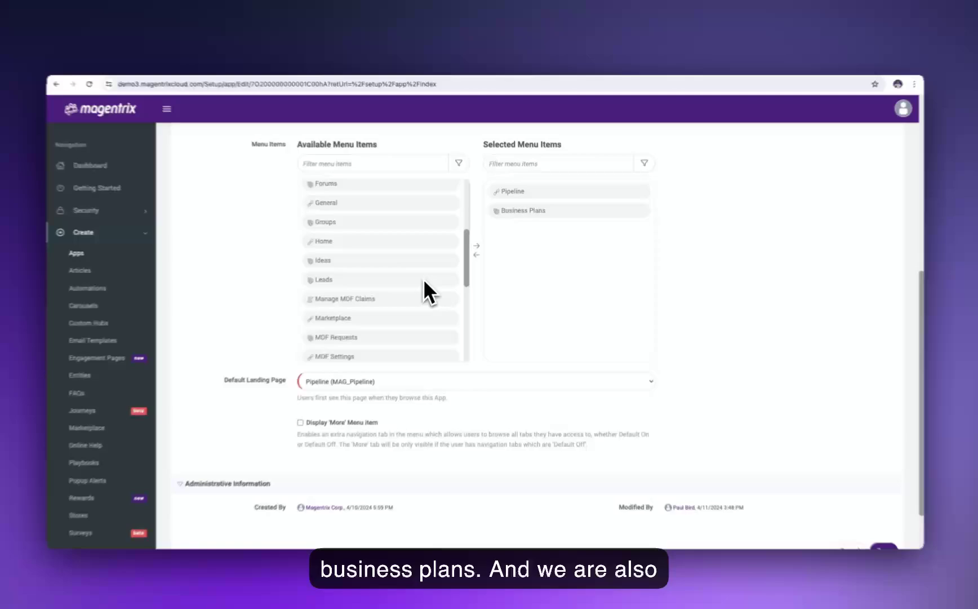
scroll(415, 282, down, 1)
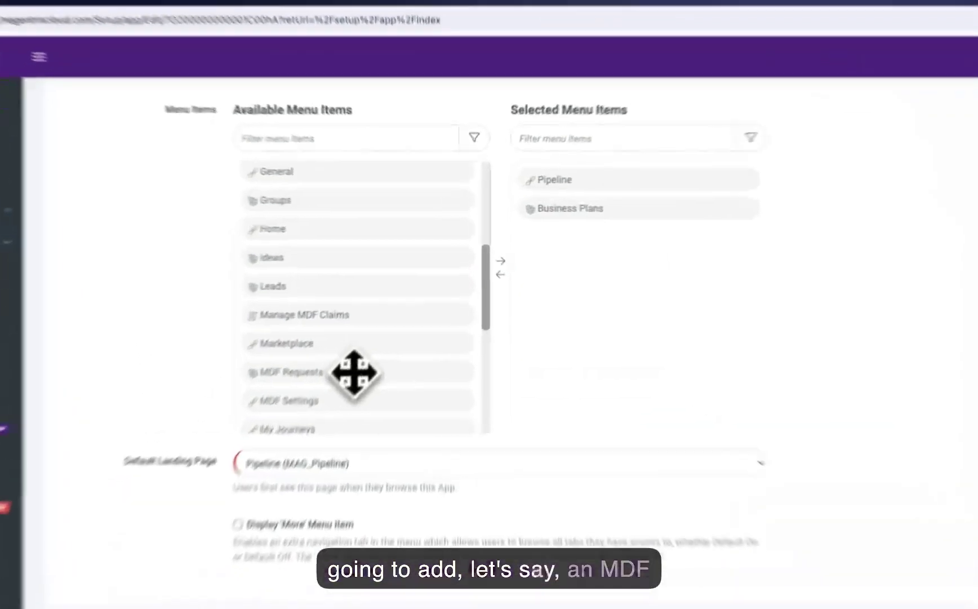
drag(390, 312, 567, 223)
- Add Rewards, Team Access, Training and Upcoming Events, ordering them after Pipeline
scroll(334, 387, down, 3)
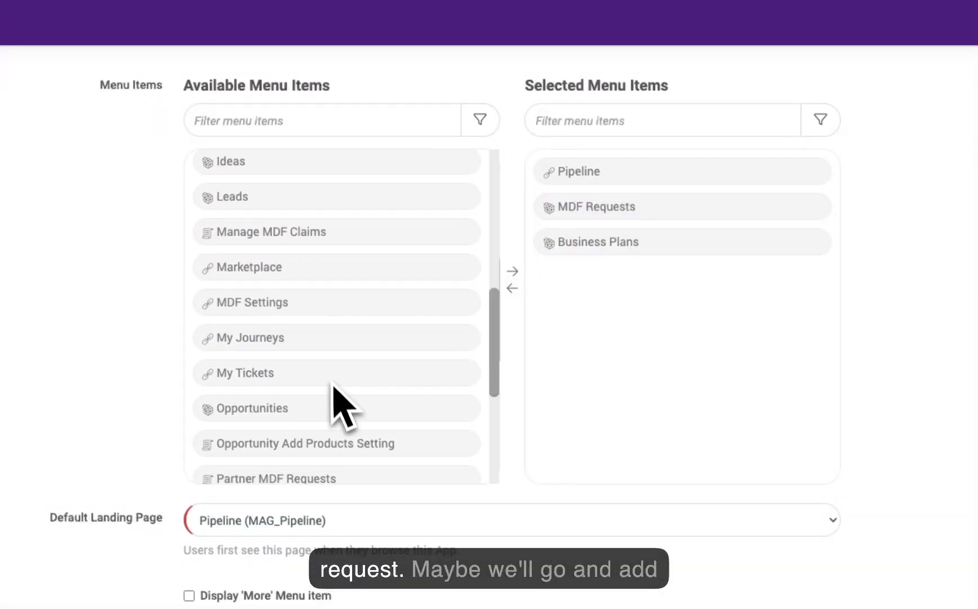
scroll(313, 383, down, 3)
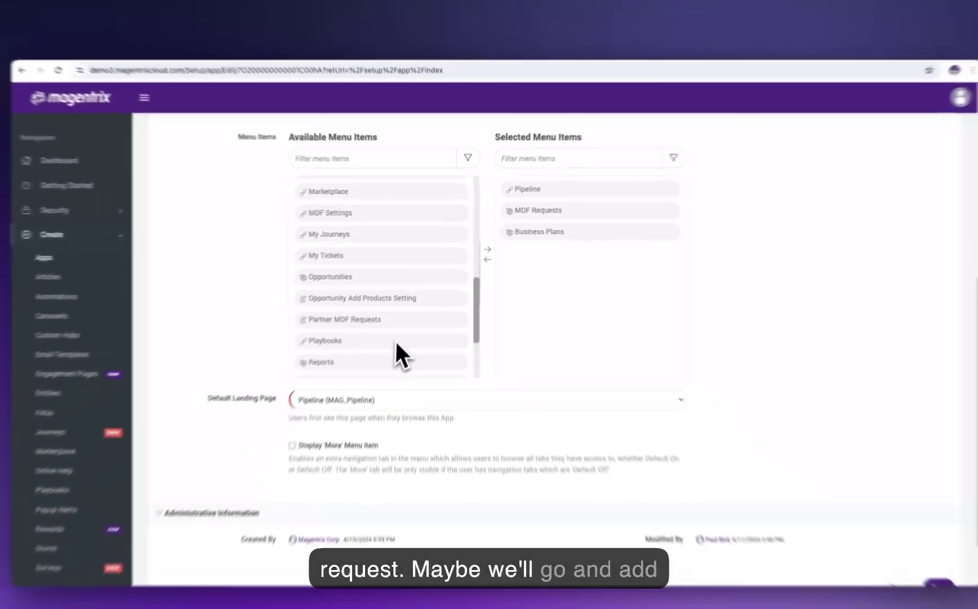
scroll(393, 324, down, 5)
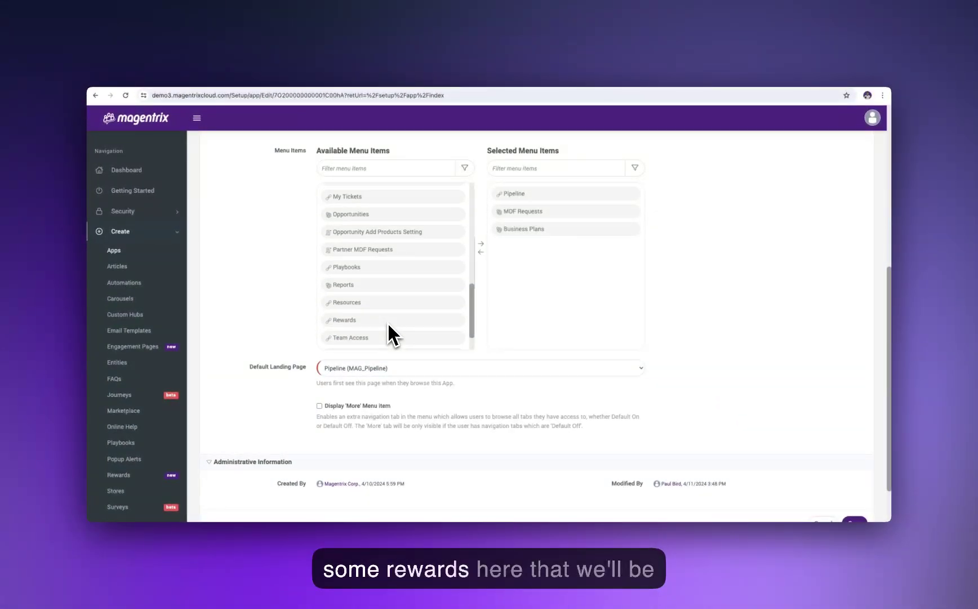
drag(361, 282, 537, 214)
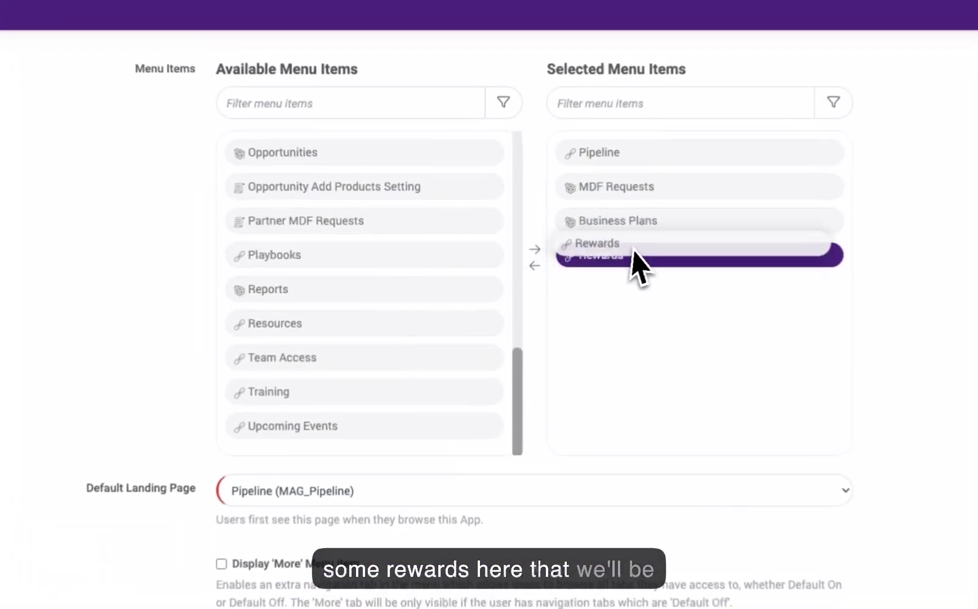
drag(652, 192, 649, 194)
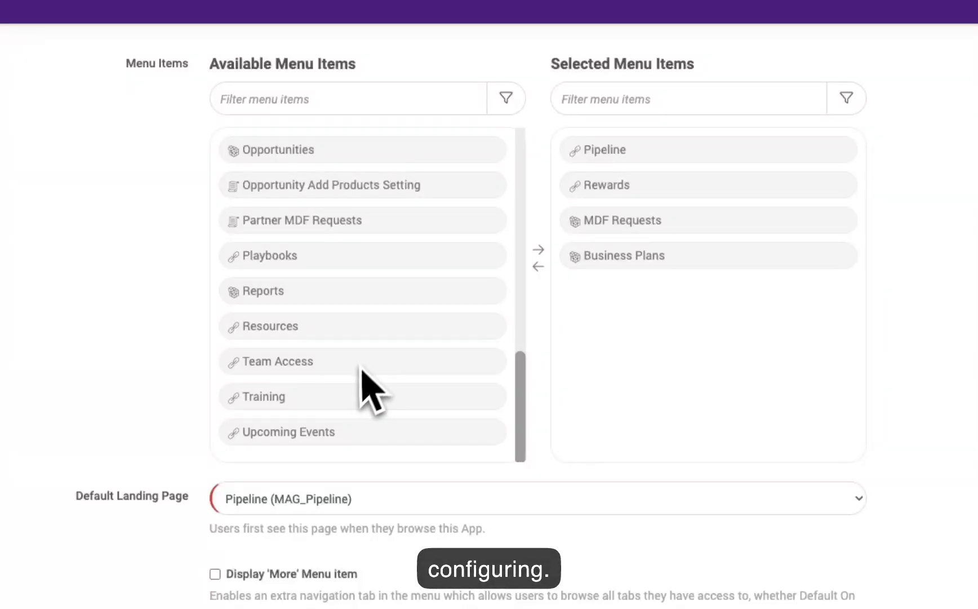
drag(317, 366, 712, 311)
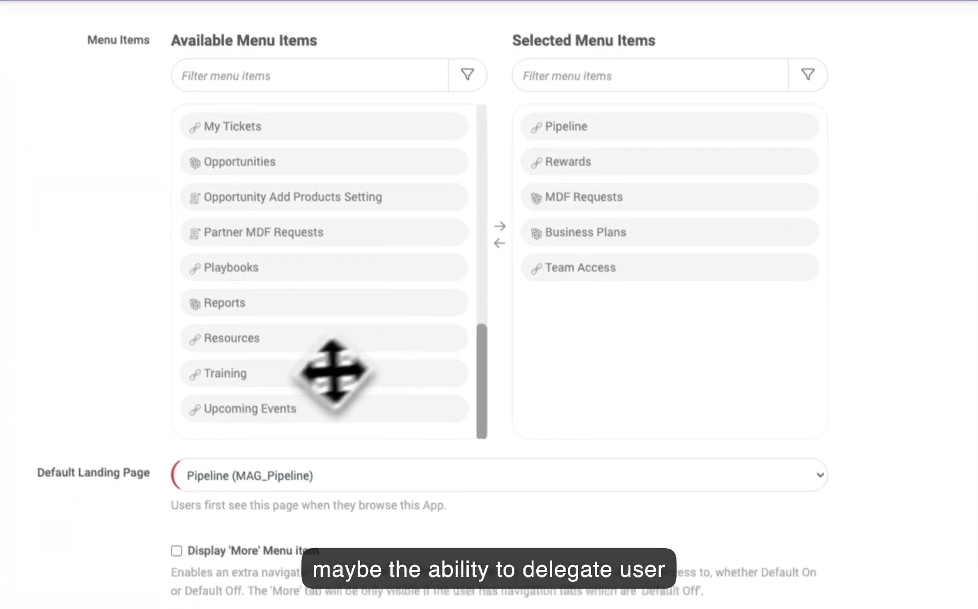
drag(325, 365, 618, 189)
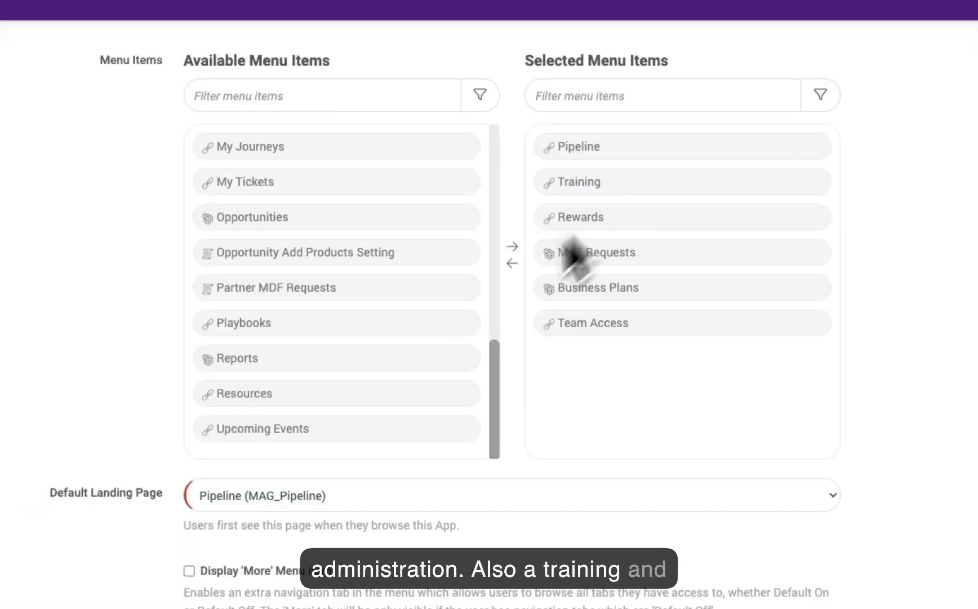
drag(356, 428, 684, 227)
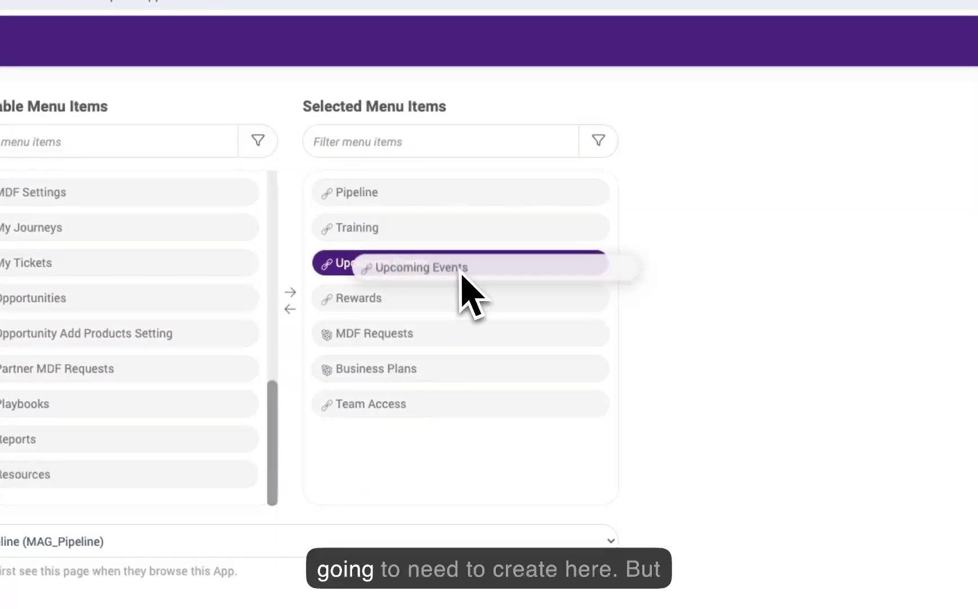
drag(461, 274, 467, 304)
scroll(527, 335, down, 2)
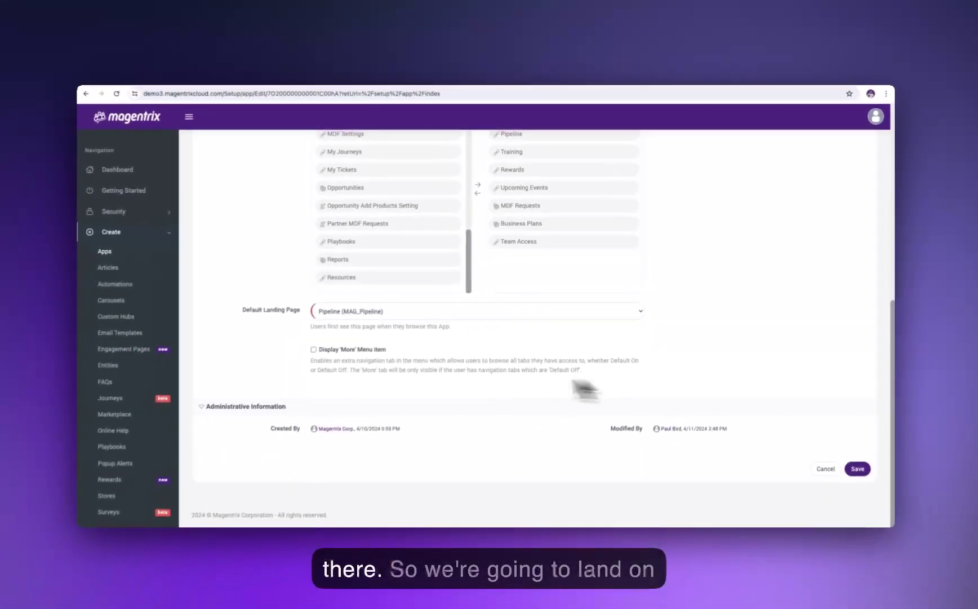
- Save the Partner Portal app and open Articles under Create in the sidebar
click(856, 465)
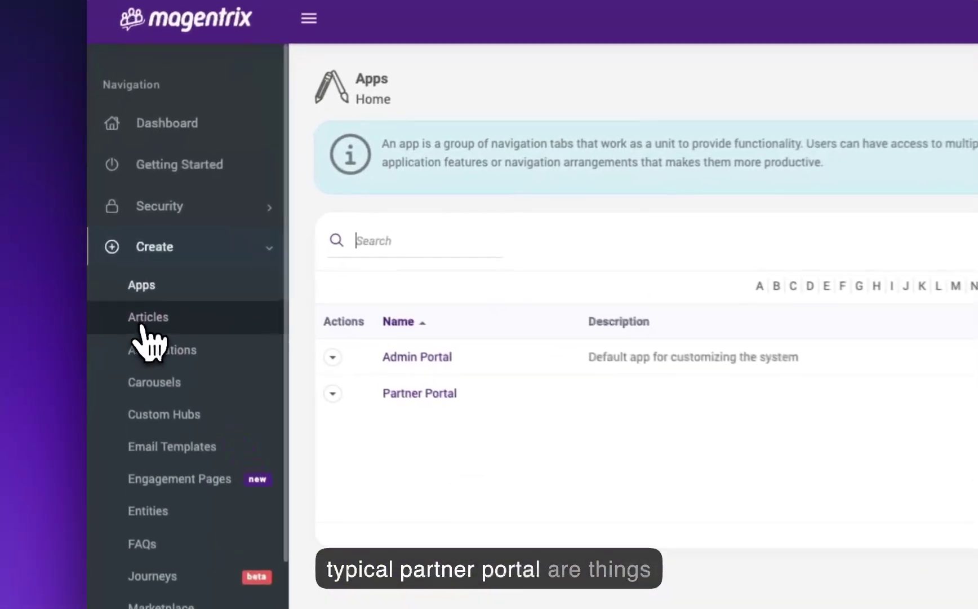
click(117, 266)
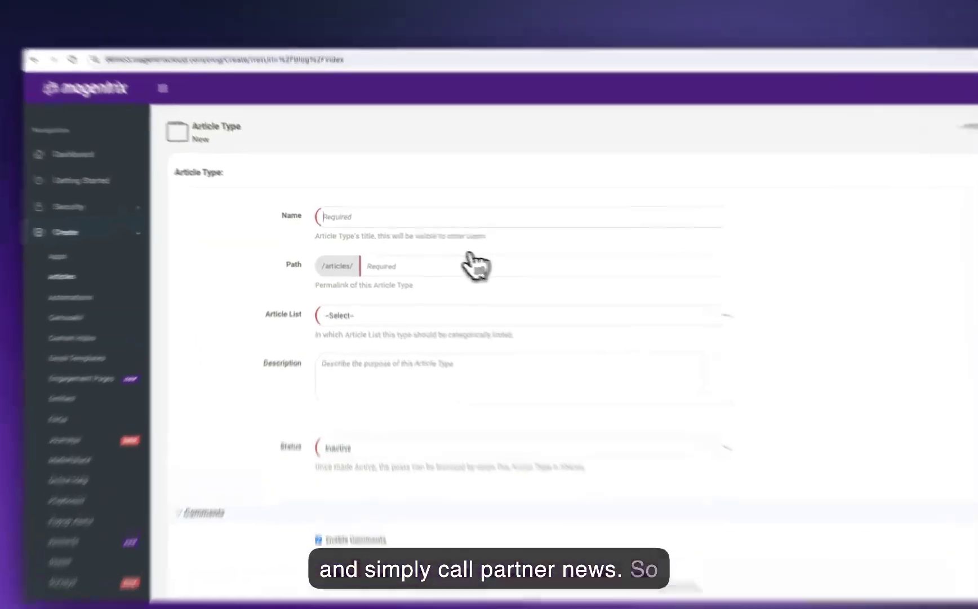
- Name the new article type News, file it under the General list, and edit its path
click(414, 224)
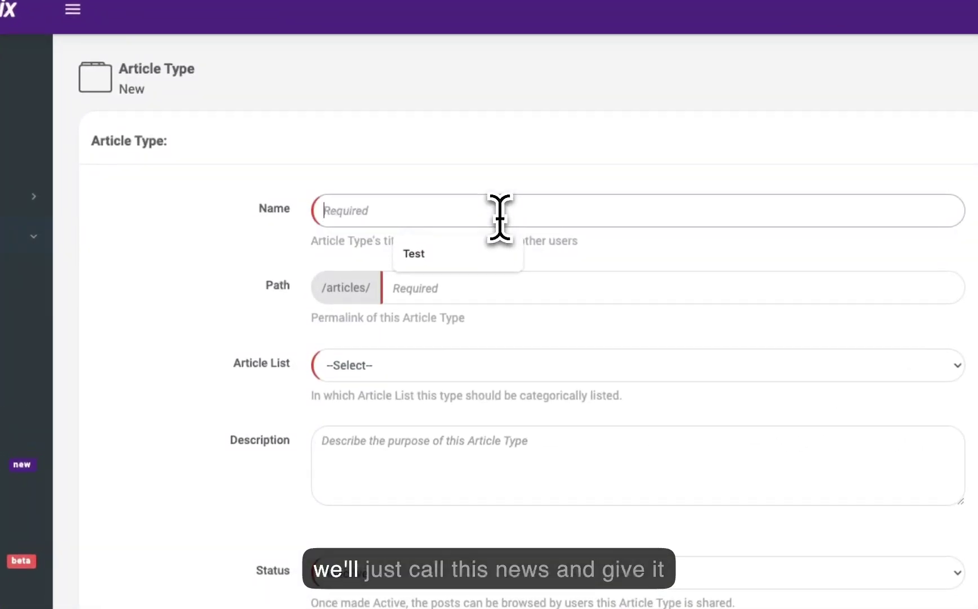
text(News)
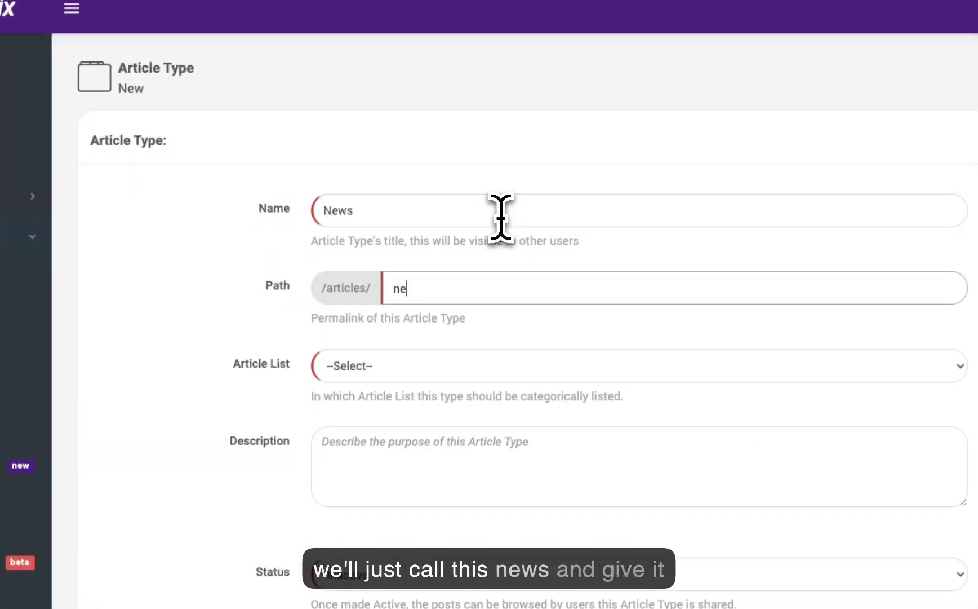
click(507, 366)
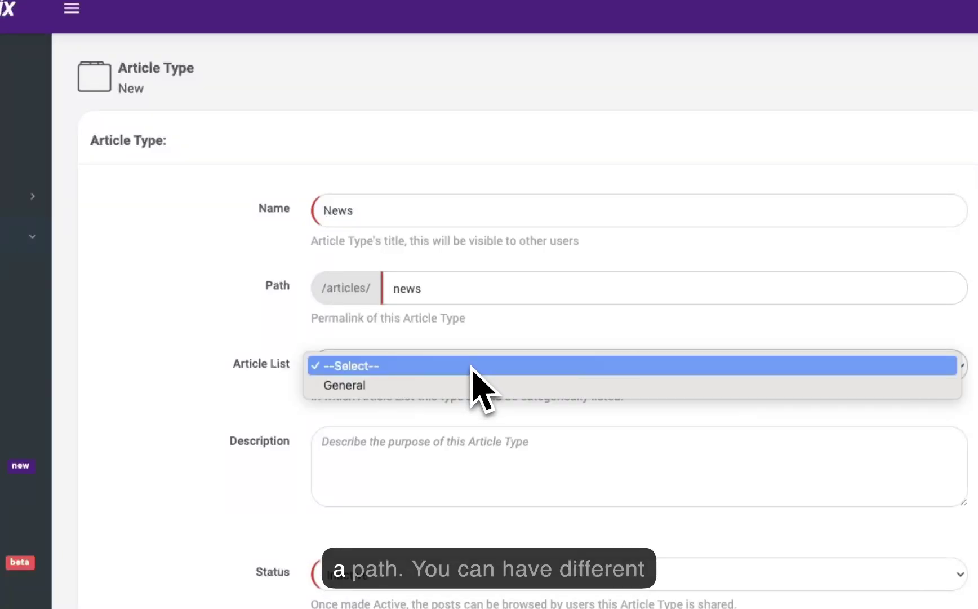
click(469, 386)
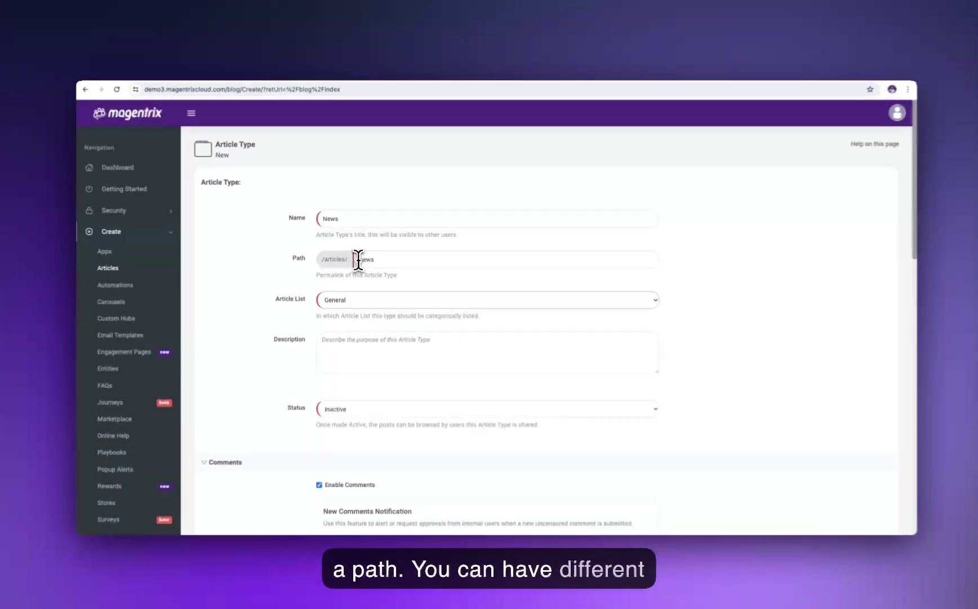
click(359, 259)
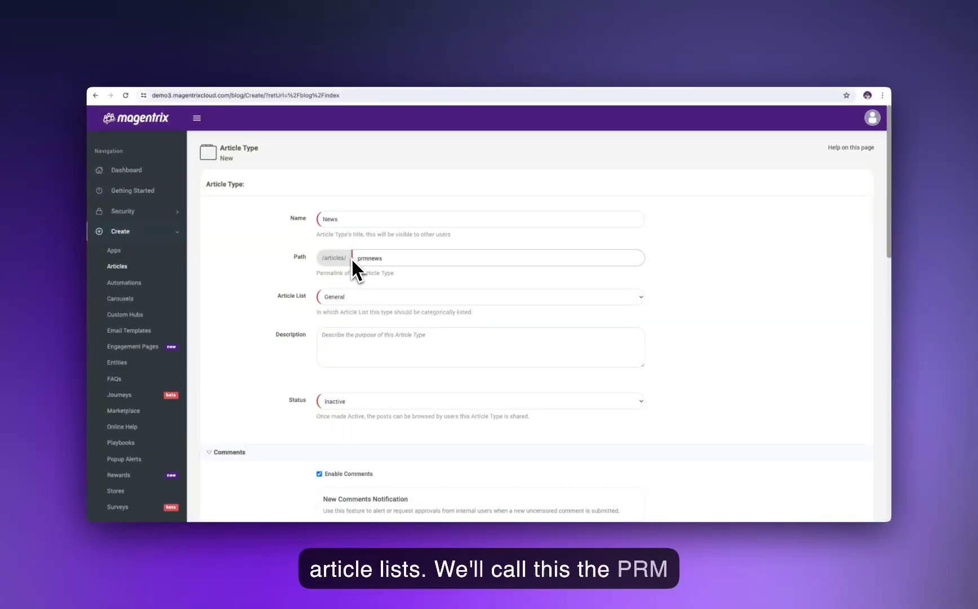
scroll(361, 277, down, 5)
scroll(355, 231, up, 2)
- Make News active with comments off, version control on, explicit-subscriber tracking and social sharing disabled
click(388, 180)
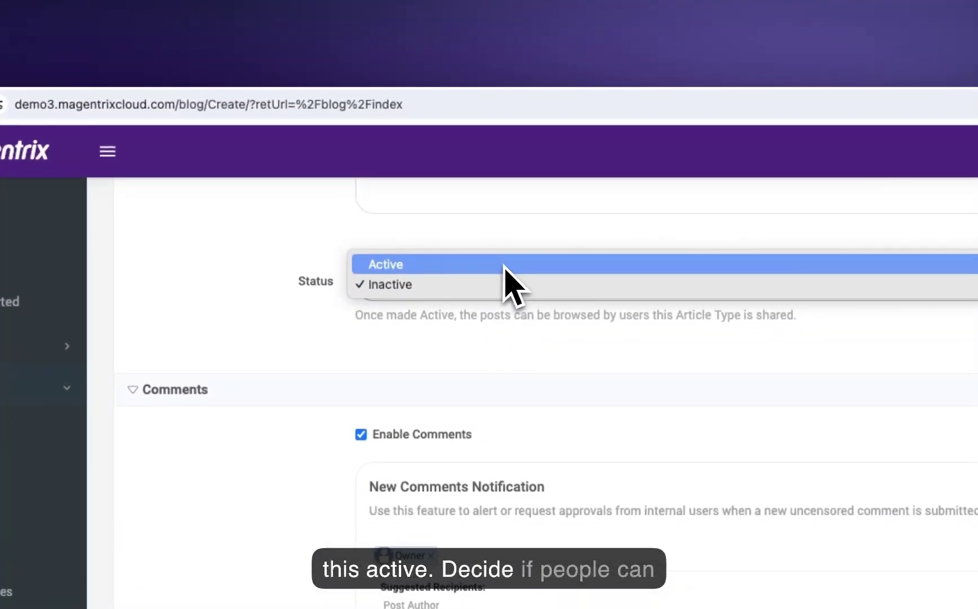
click(505, 265)
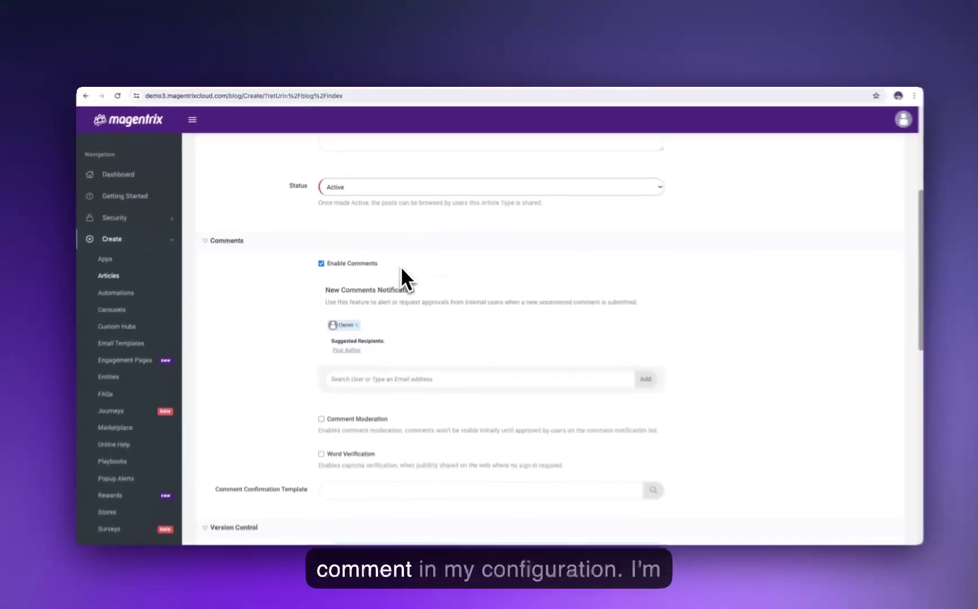
click(338, 258)
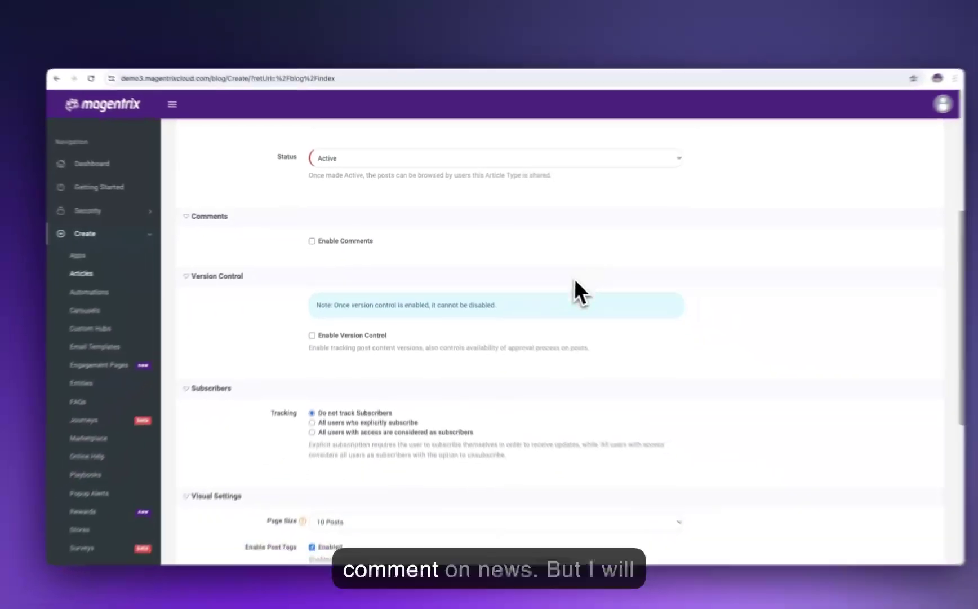
scroll(574, 278, down, 3)
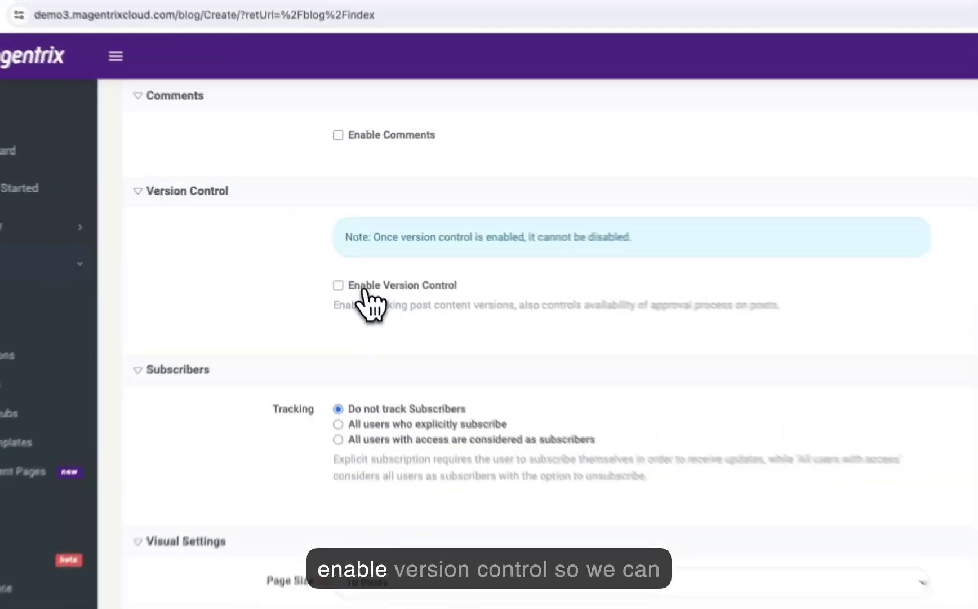
click(326, 246)
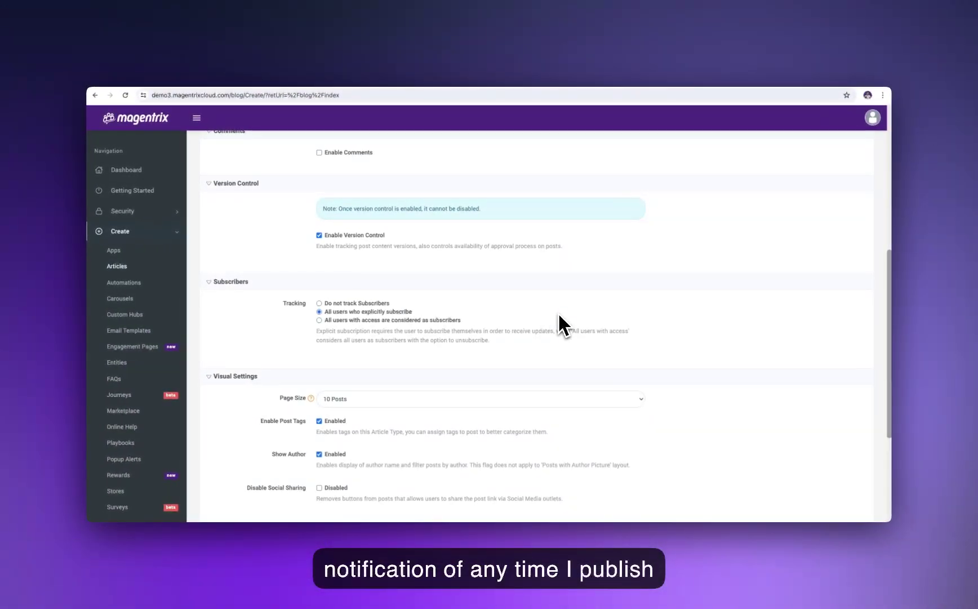
scroll(557, 323, down, 2)
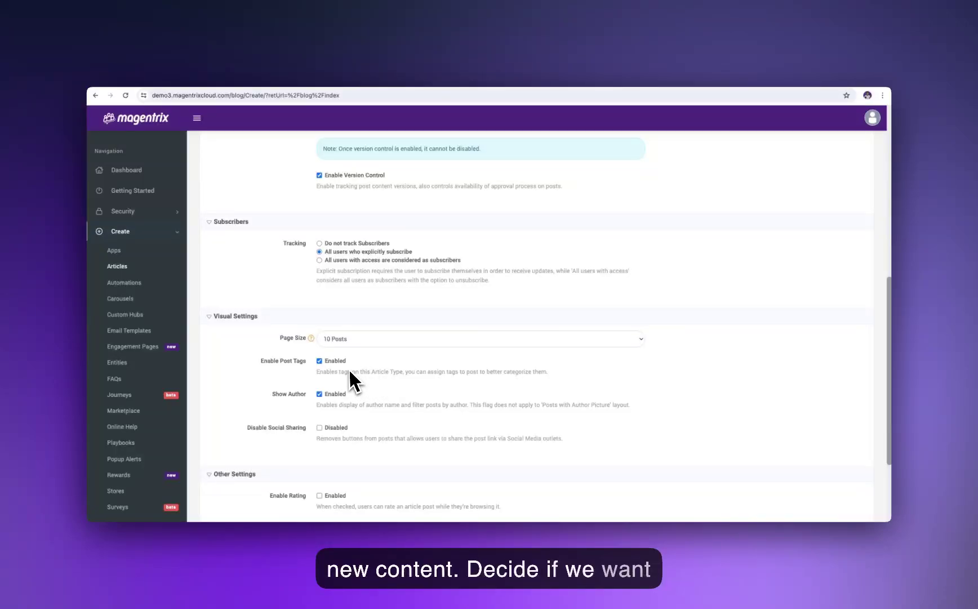
scroll(393, 415, down, 3)
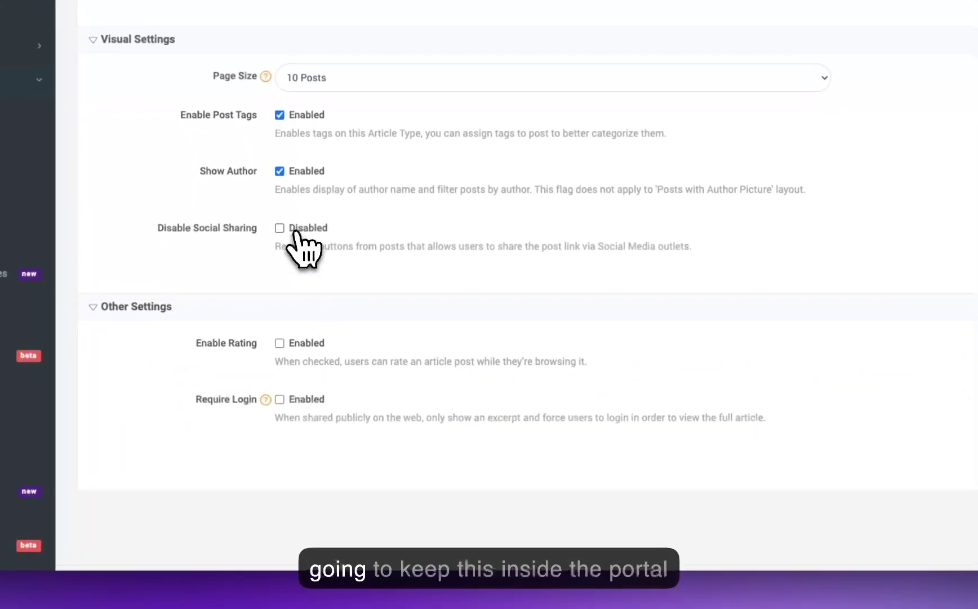
click(321, 319)
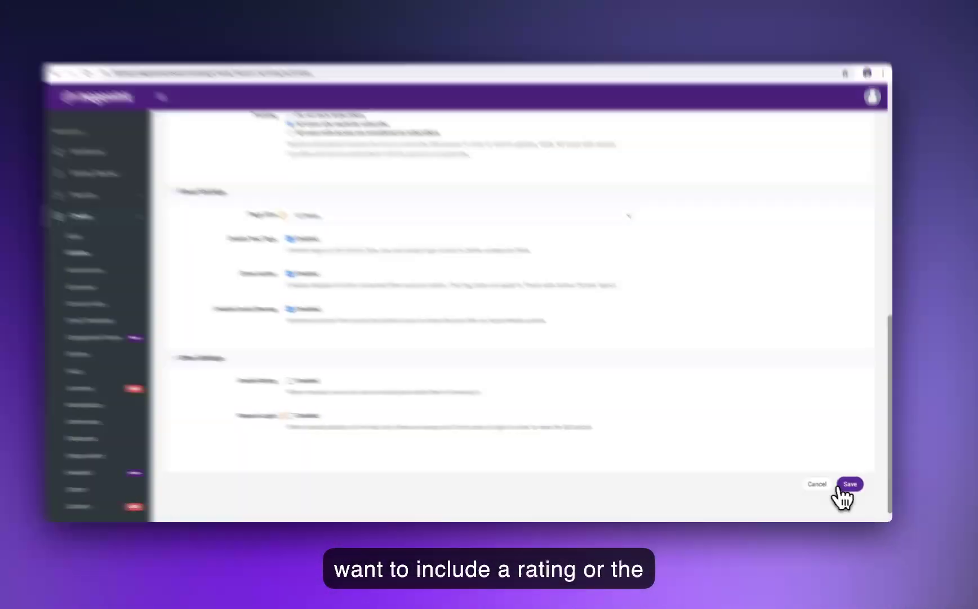
- Save the News article type and restrict its sharing to the Partner User role with view access
click(930, 474)
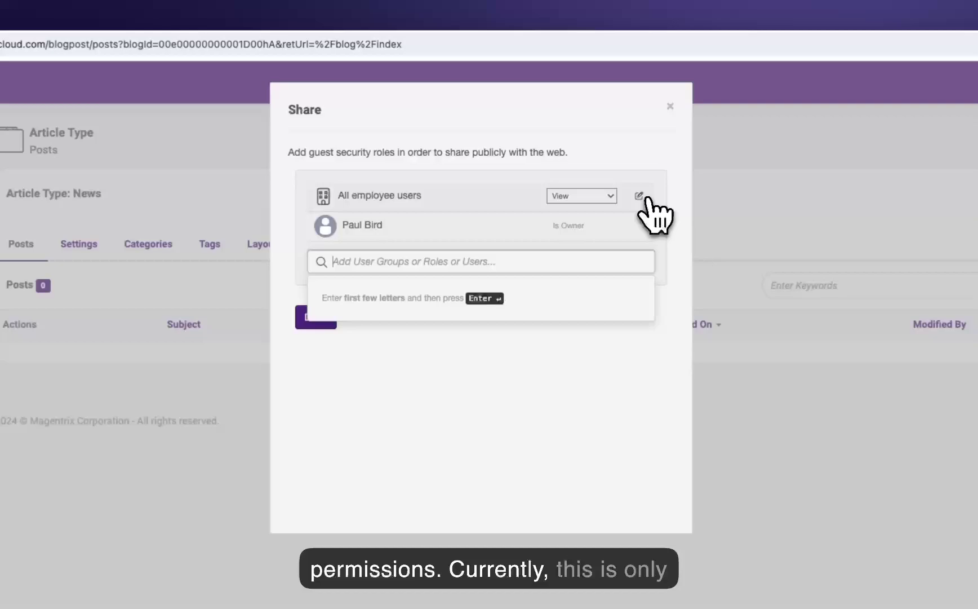
click(643, 198)
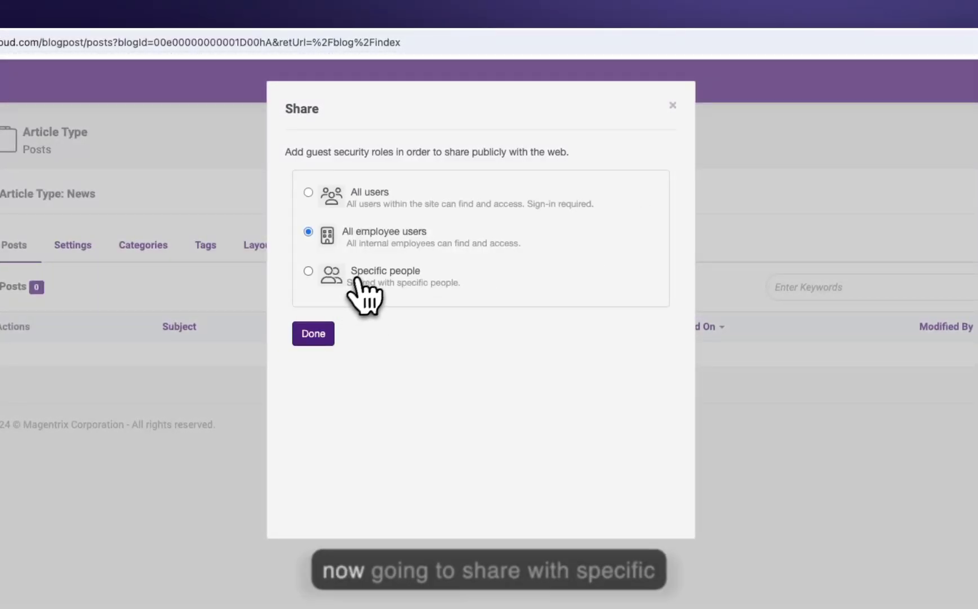
click(313, 333)
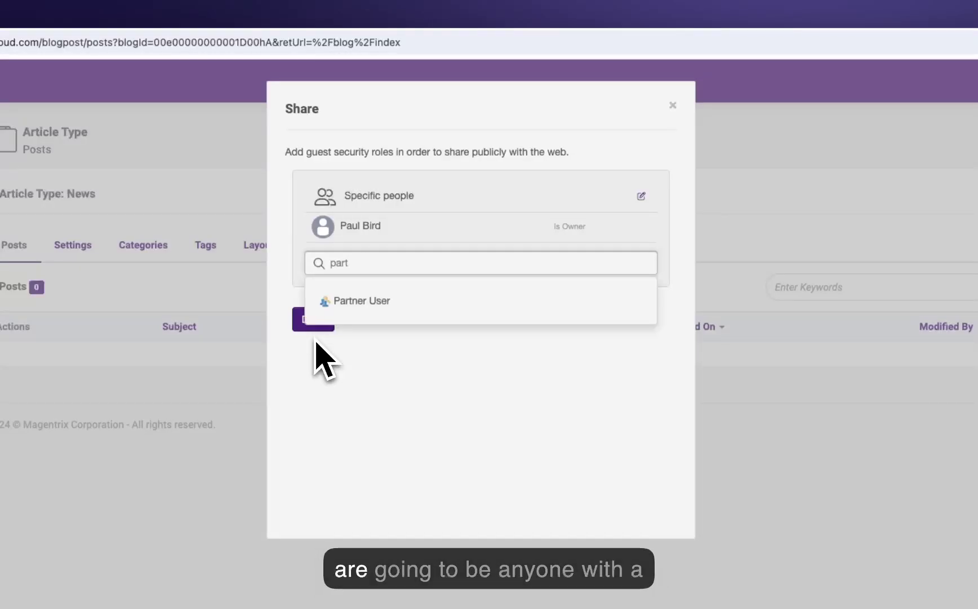
click(344, 310)
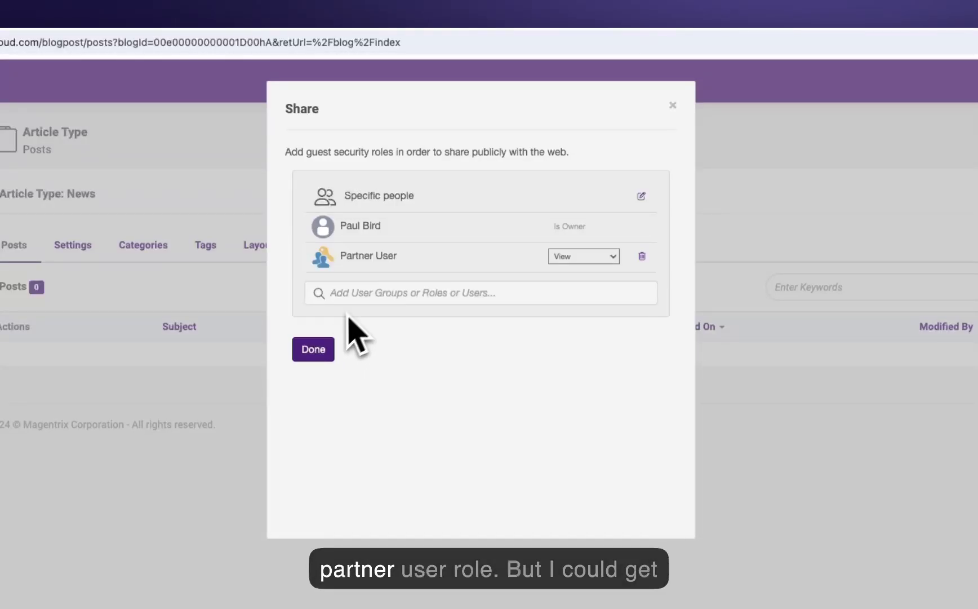
click(313, 349)
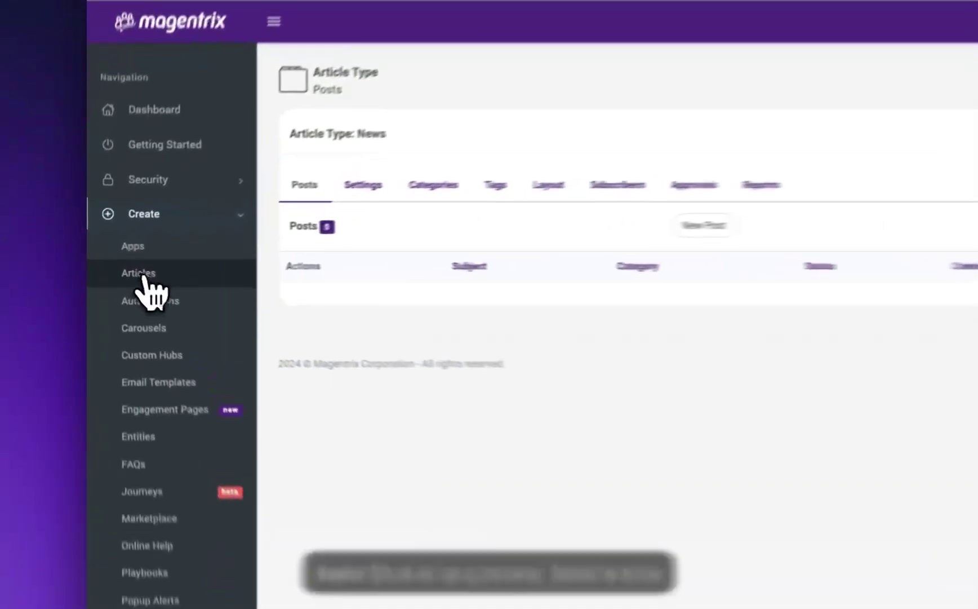
- Start a new article type named 'Success Stories' and choose its article list
click(117, 266)
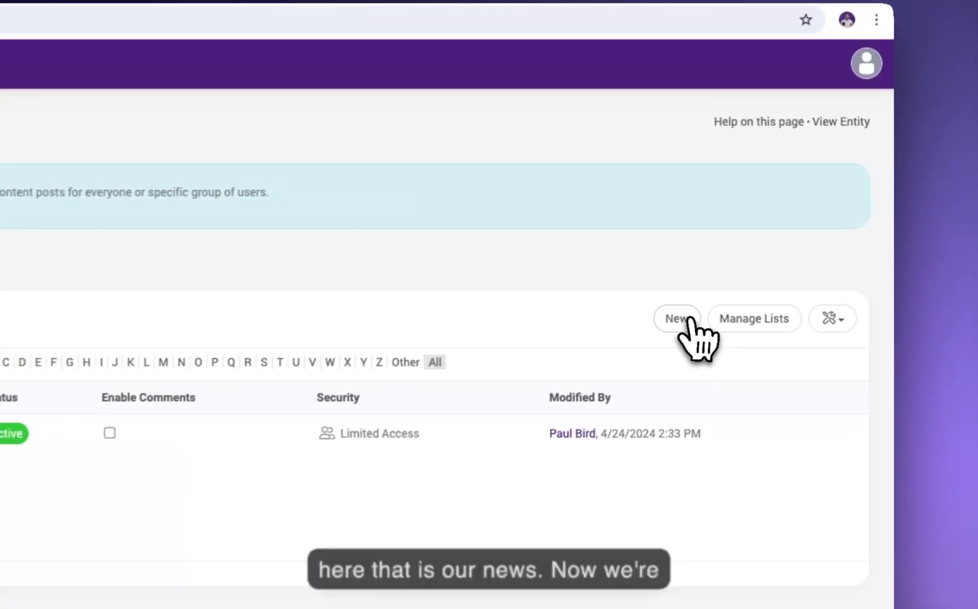
click(741, 287)
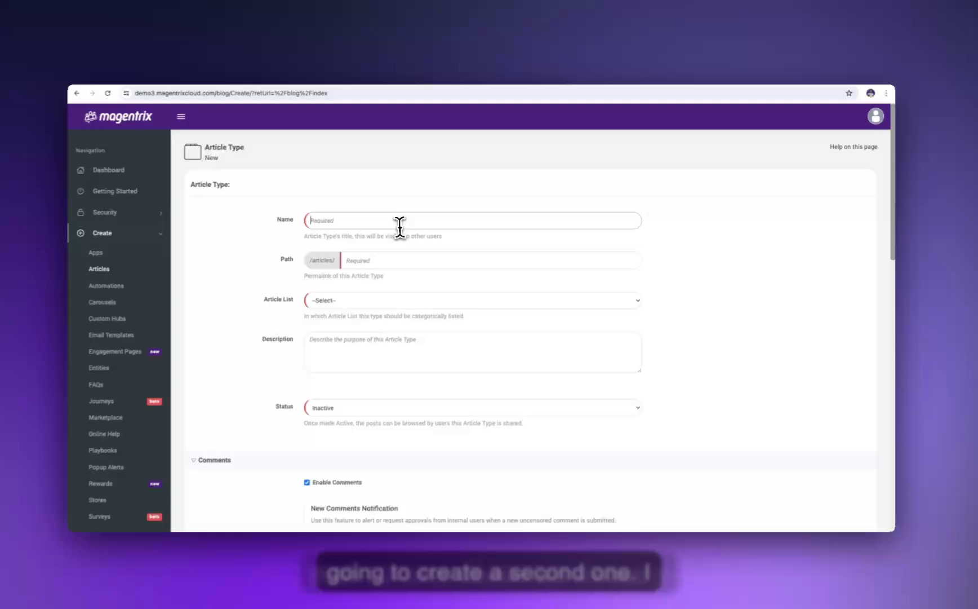
click(400, 221)
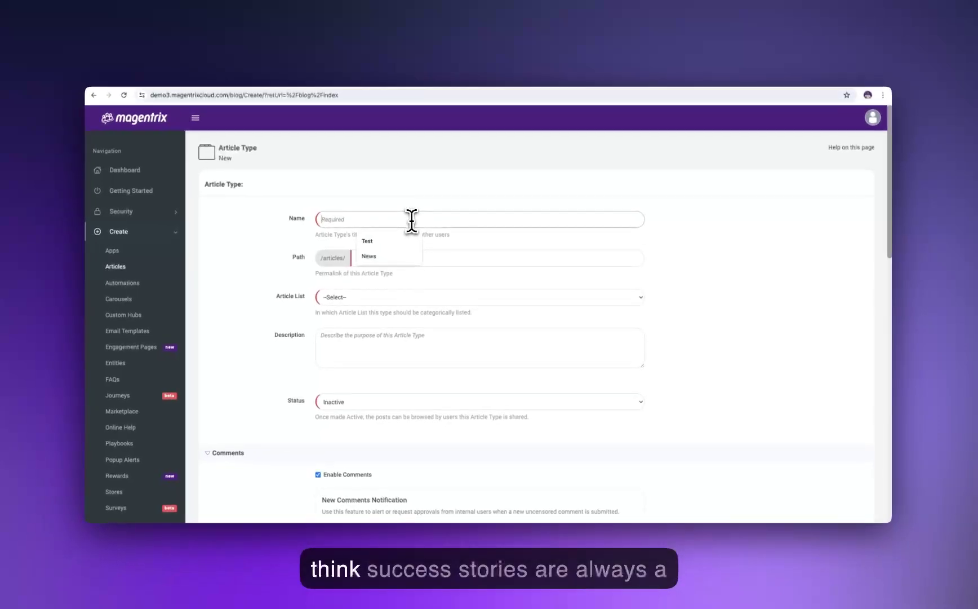
text(Succes)
text(s )
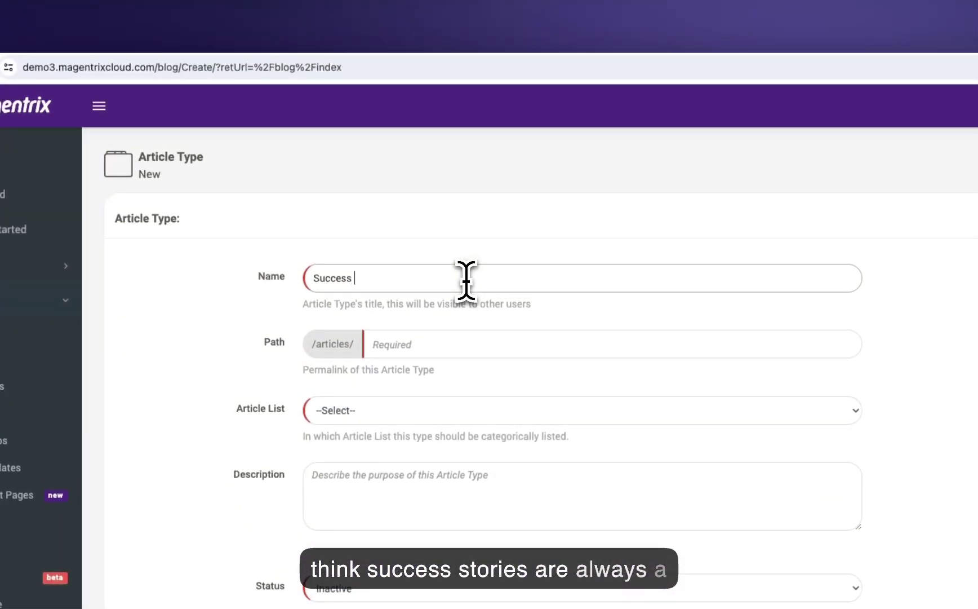
text(Stoo)
key(BackSpace)
text(ries)
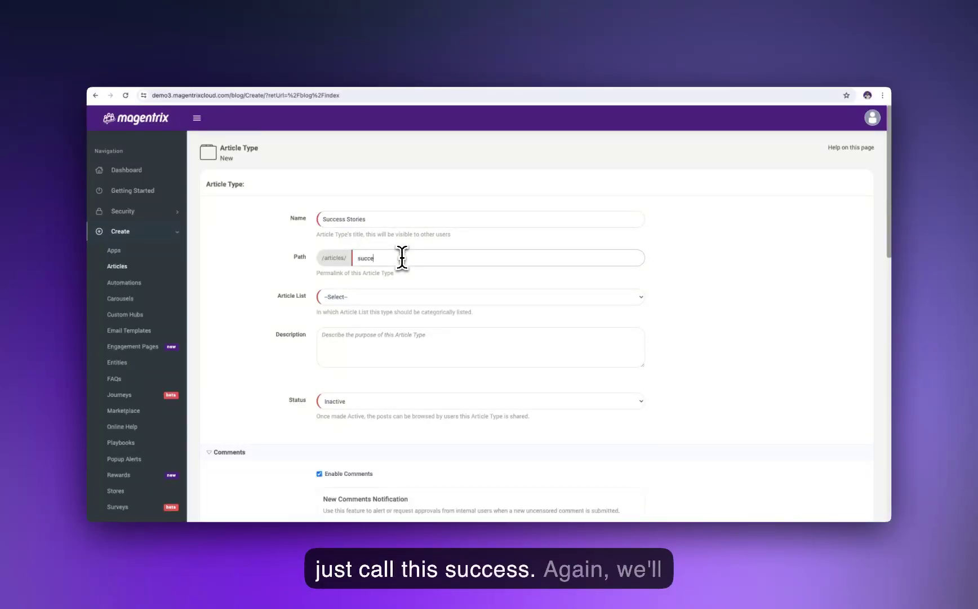
click(411, 304)
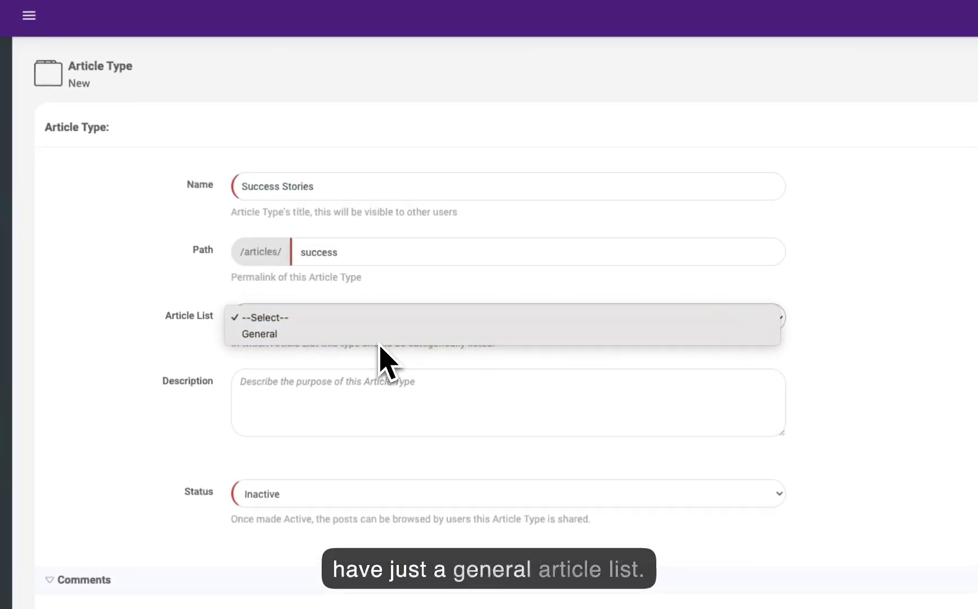
scroll(413, 338, down, 7)
scroll(395, 203, up, 8)
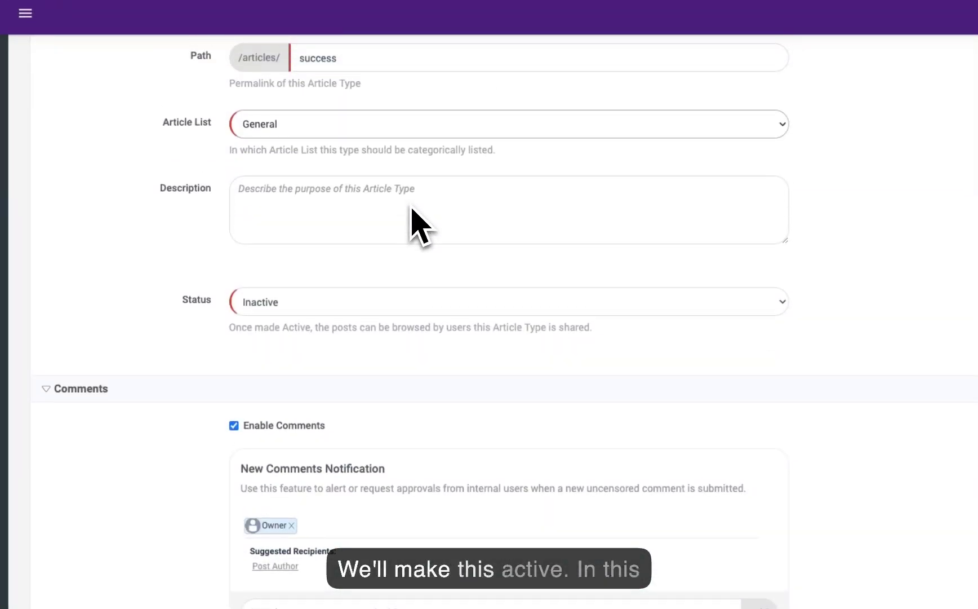
- Make Success Stories active with comment moderation, explicit-subscriber tracking and 5-star rating, then save
click(386, 303)
click(389, 284)
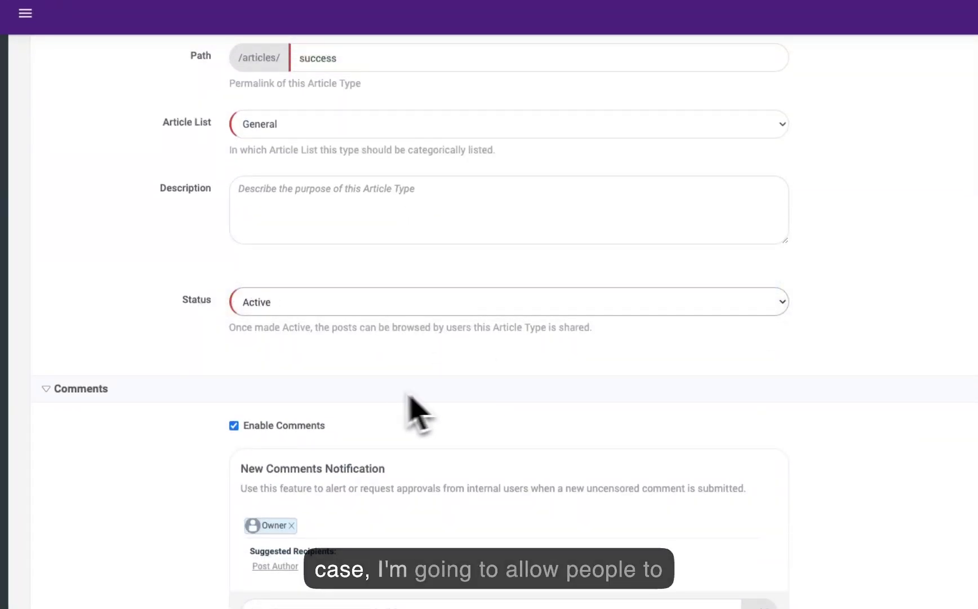
scroll(406, 389, down, 4)
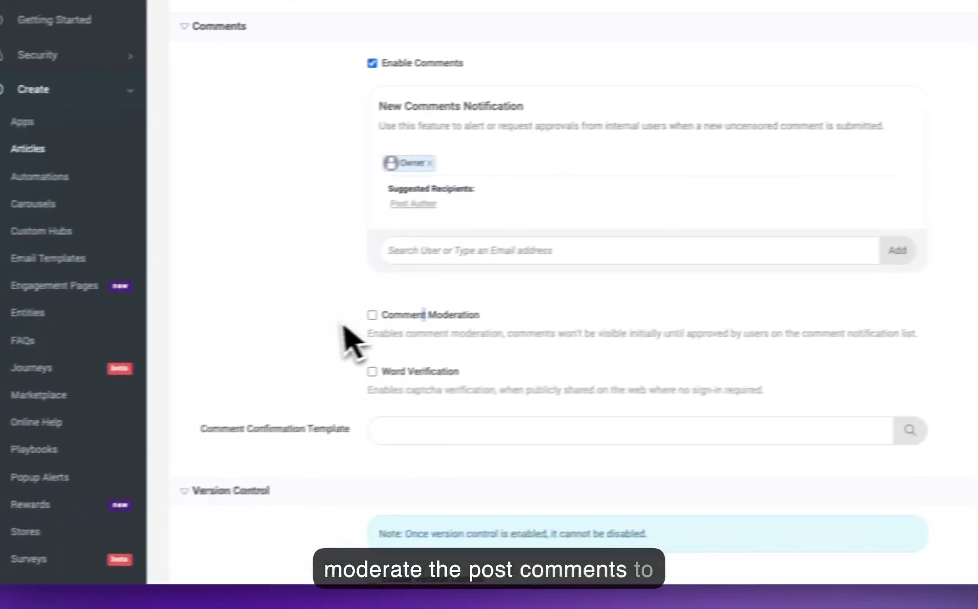
click(234, 432)
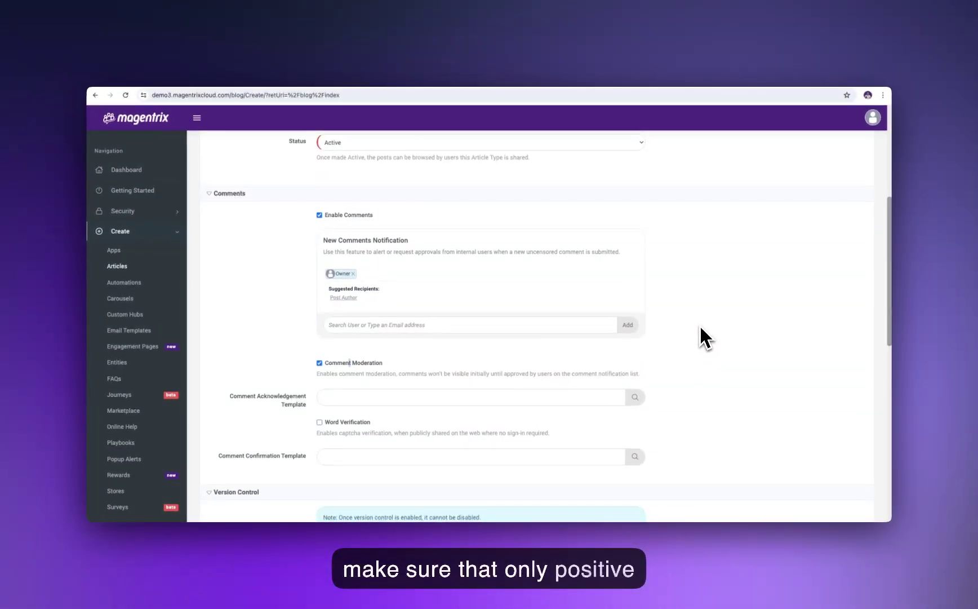
scroll(727, 337, down, 3)
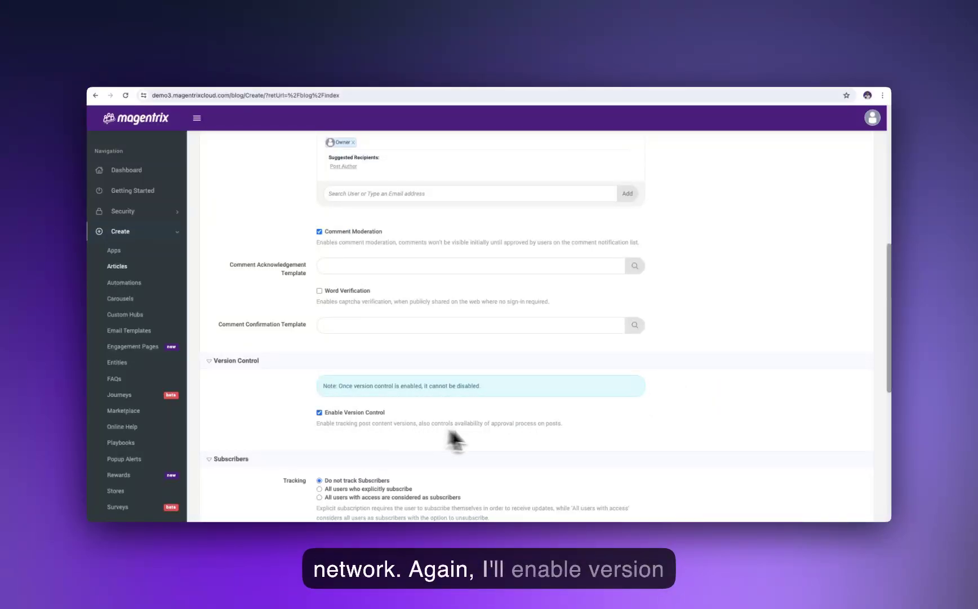
scroll(455, 434, down, 3)
click(367, 293)
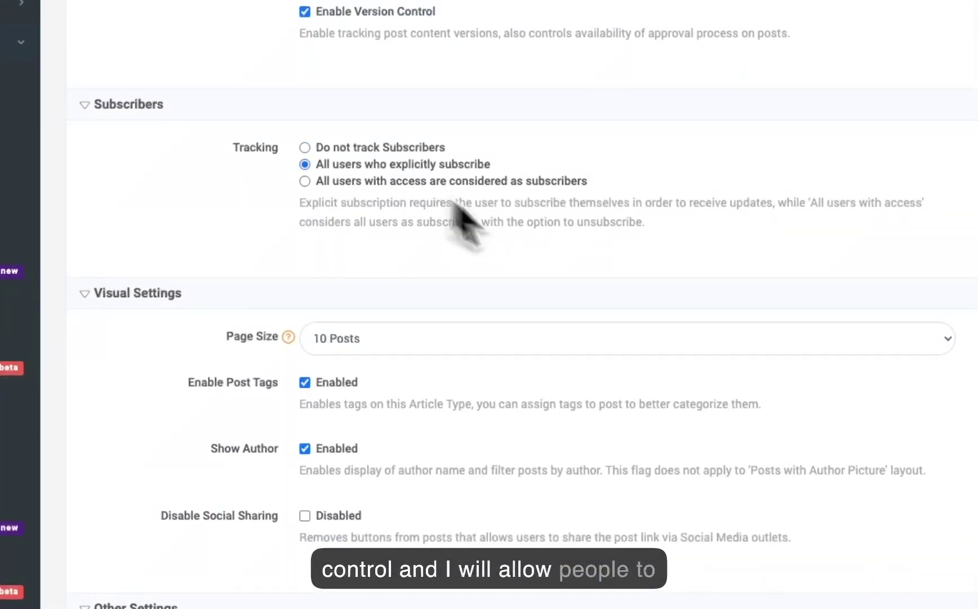
scroll(612, 366, down, 2)
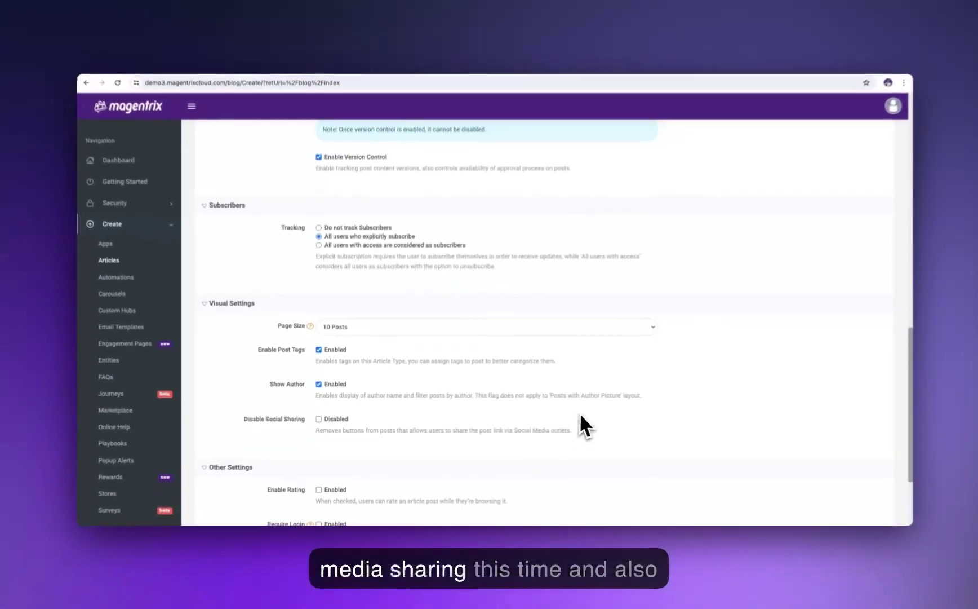
scroll(576, 417, down, 3)
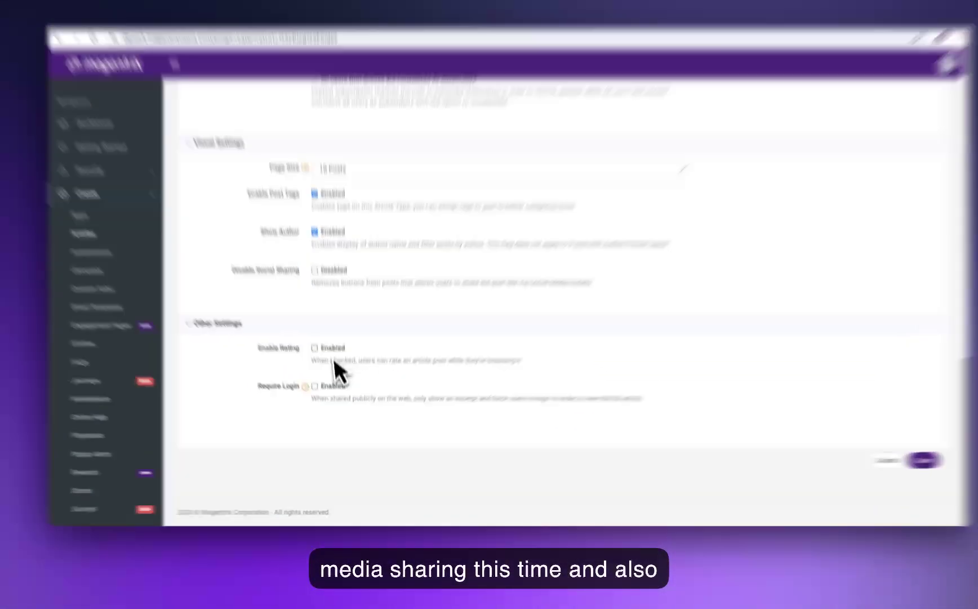
click(319, 365)
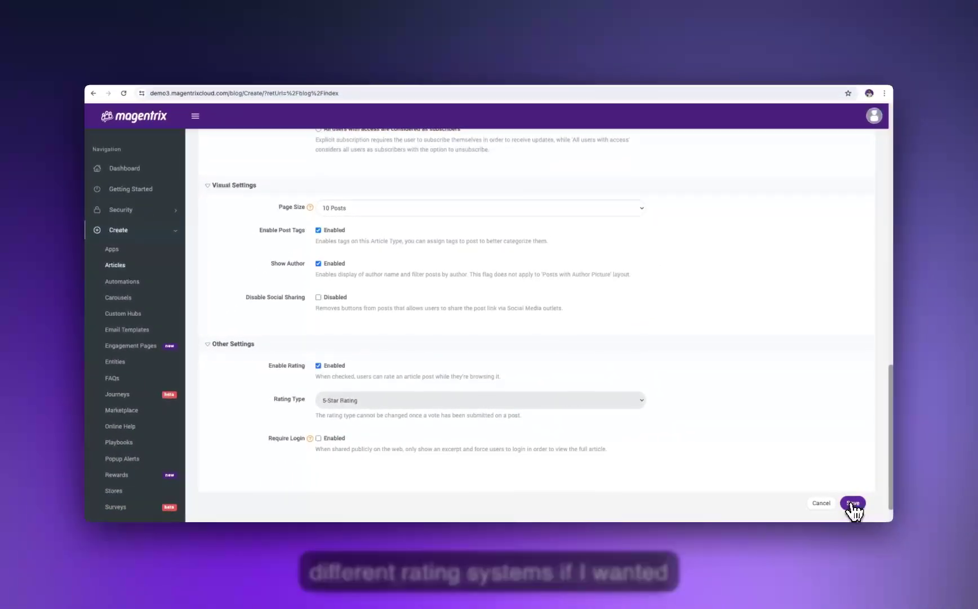
click(852, 504)
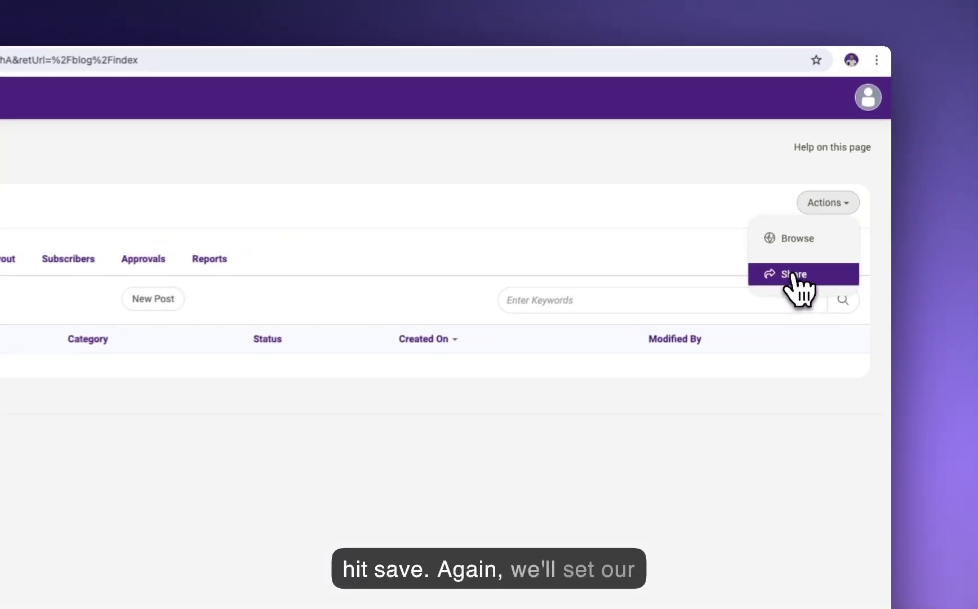
- Share Success Stories with all users and go back to the Article Types list
click(834, 224)
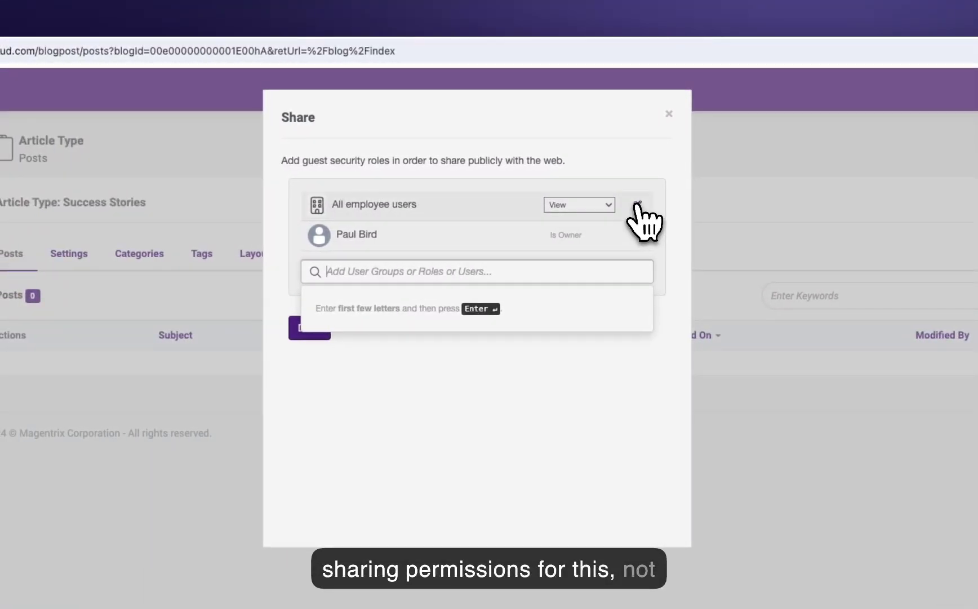
click(607, 205)
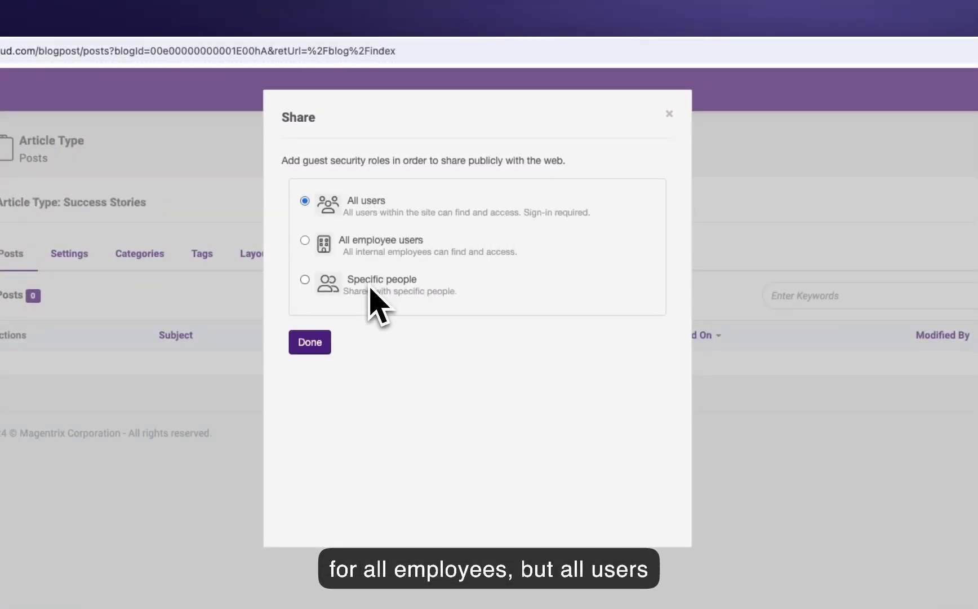
click(317, 345)
click(314, 332)
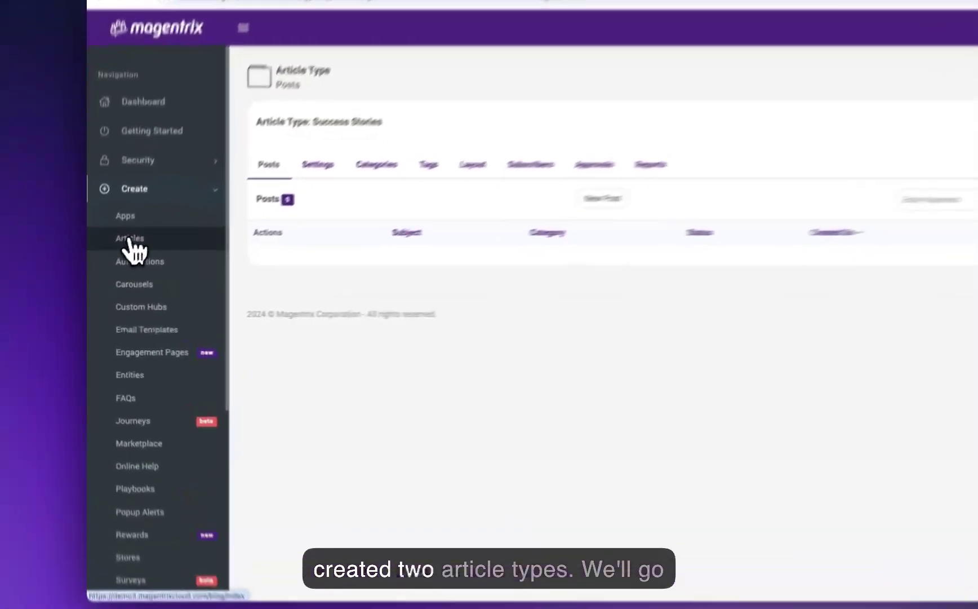
click(117, 266)
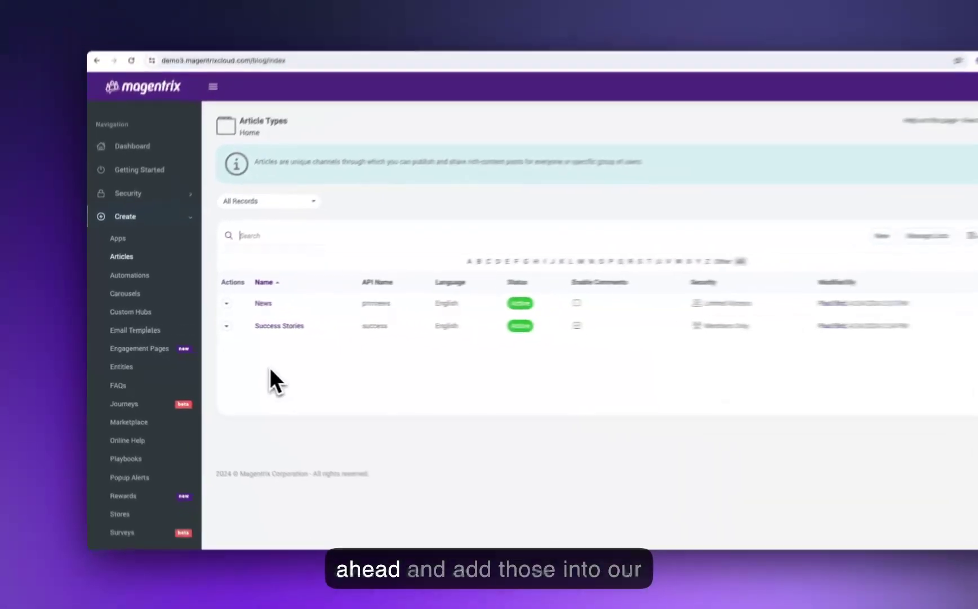
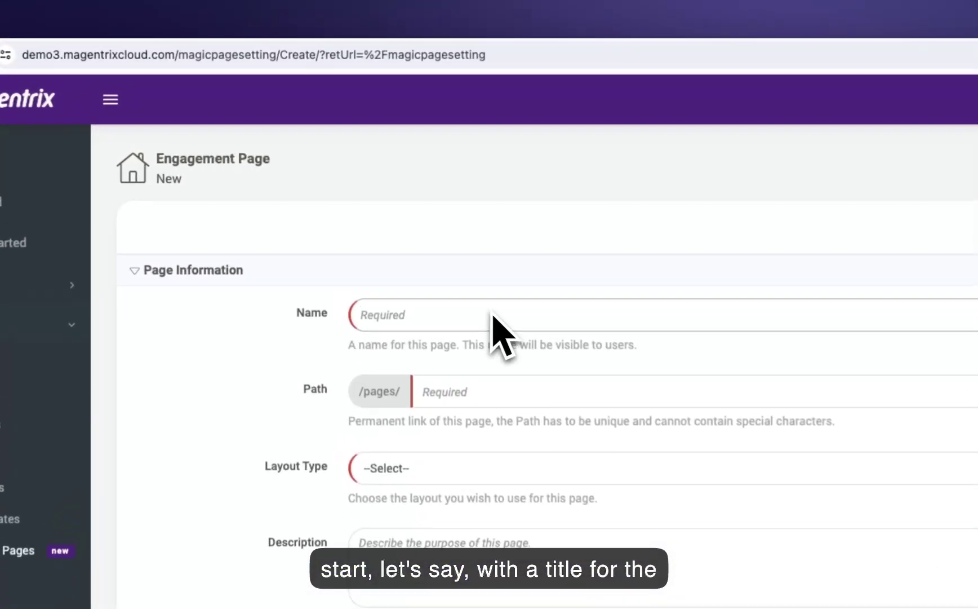
- Create the 'Partner Home' engagement page at path partnerhome with the Column with Sidebar layout
click(391, 227)
text(Part)
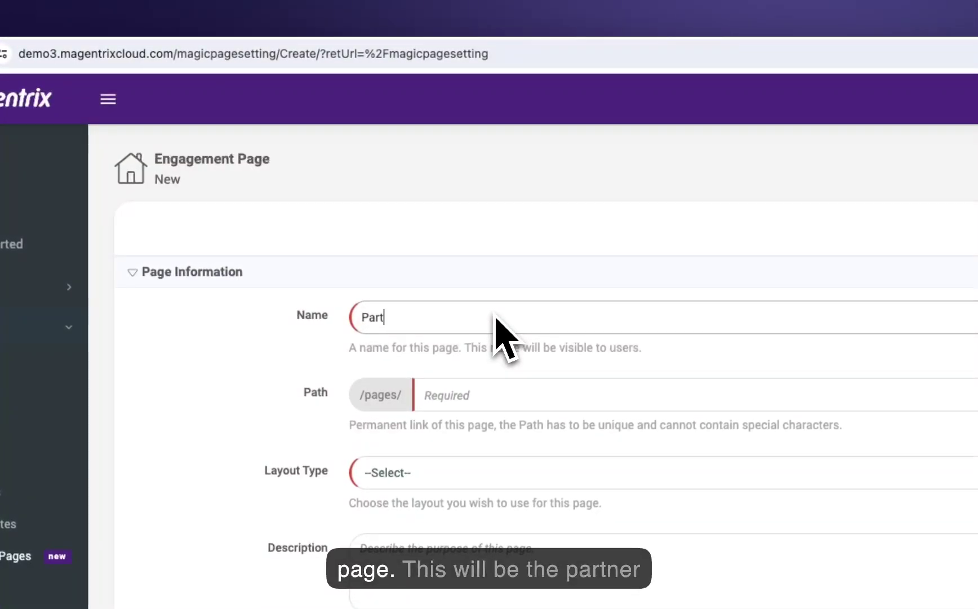
text(ner Home)
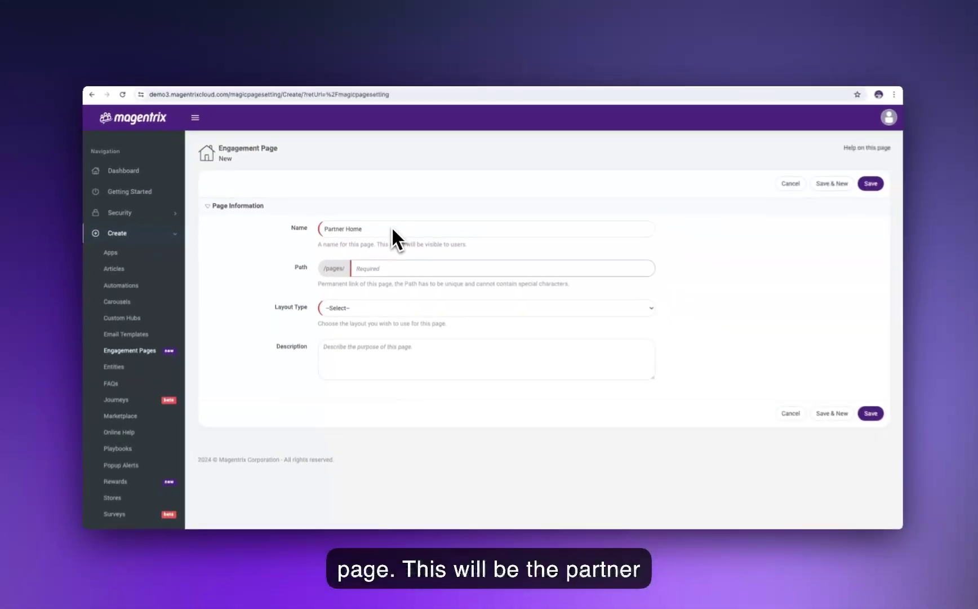
key(Tab)
text(partnerhome)
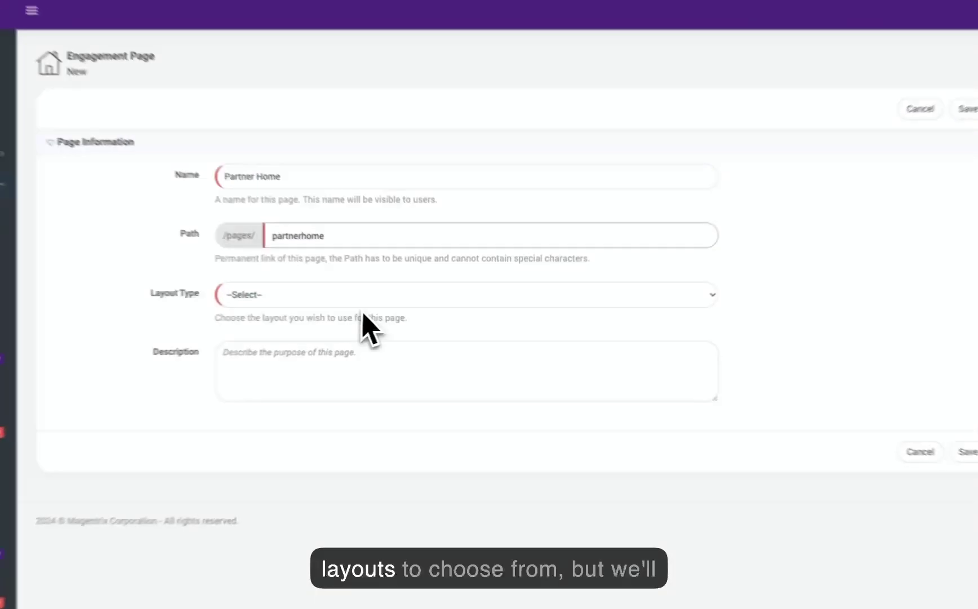
click(417, 309)
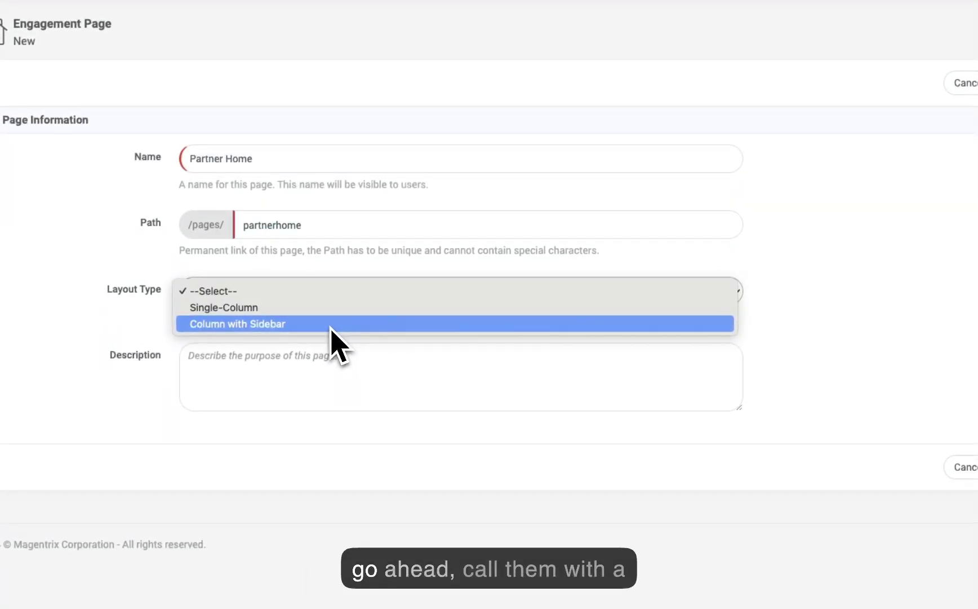
click(332, 326)
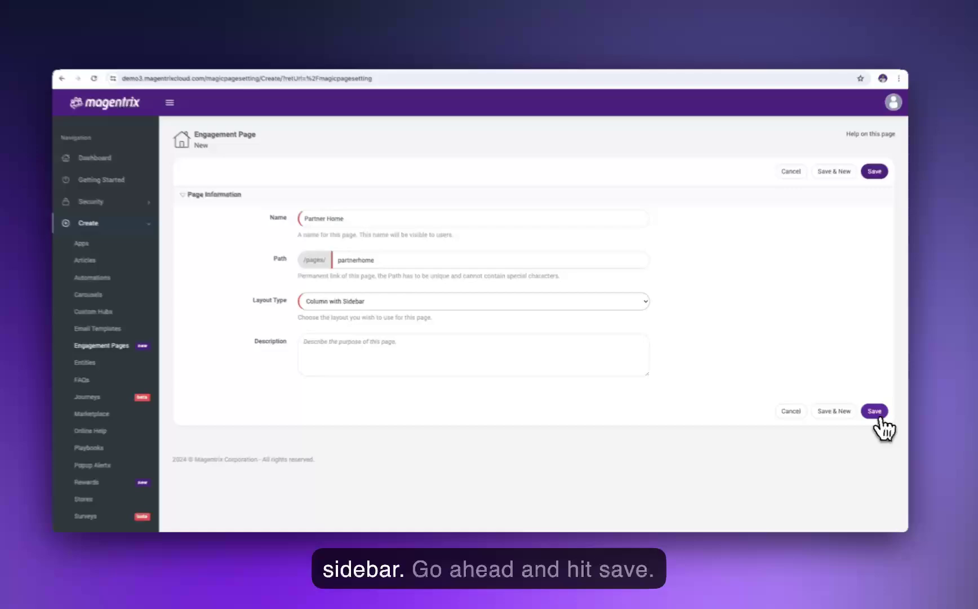
click(862, 409)
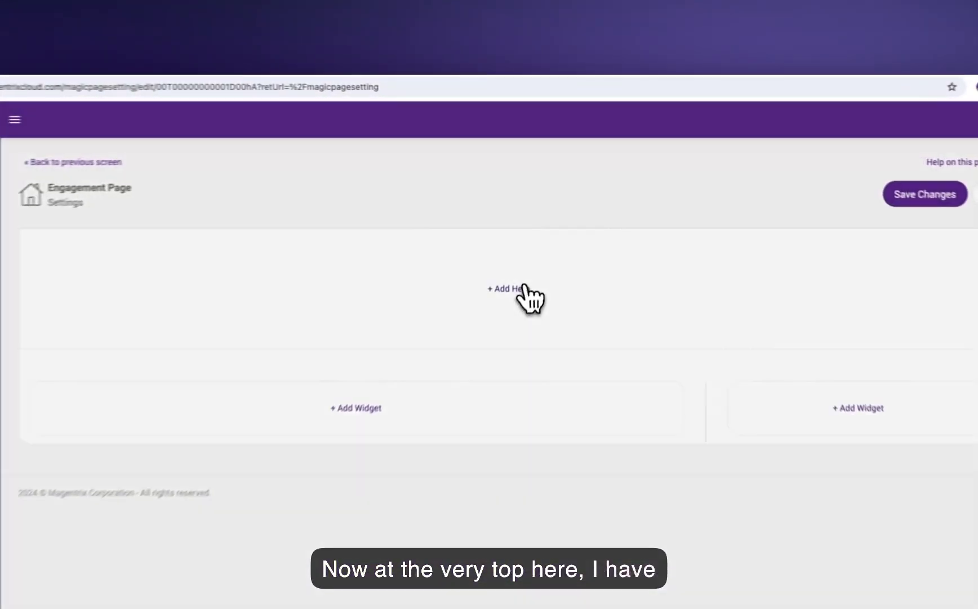
- Add a Banner hero with the heading 'Welcome to ShieldTek'
click(548, 236)
click(510, 178)
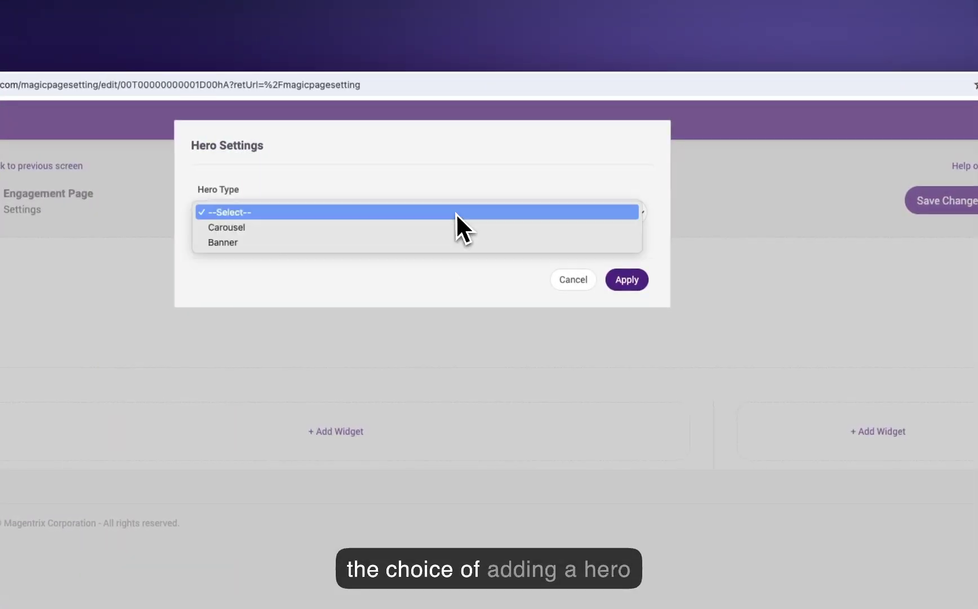
click(427, 246)
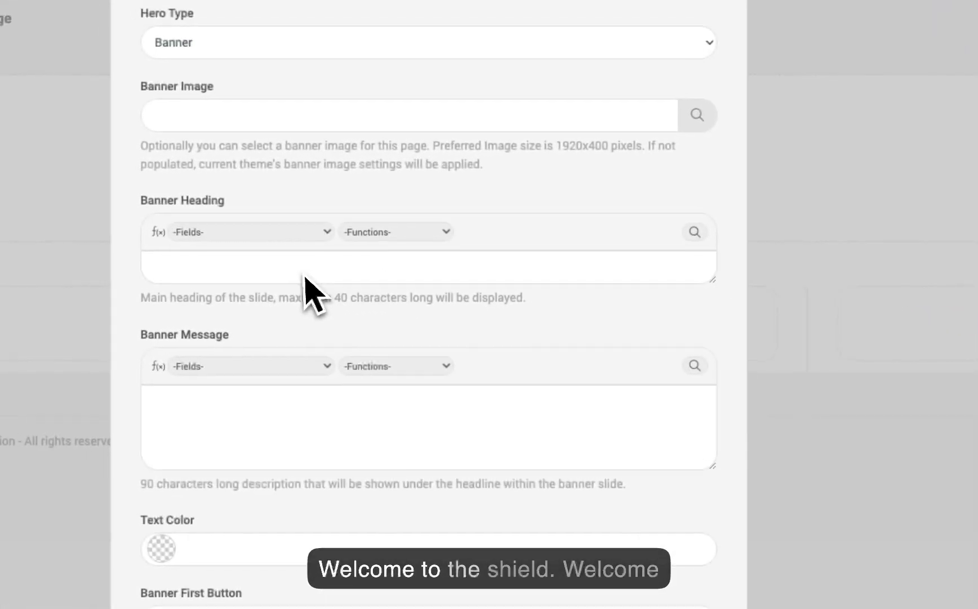
click(2, 208)
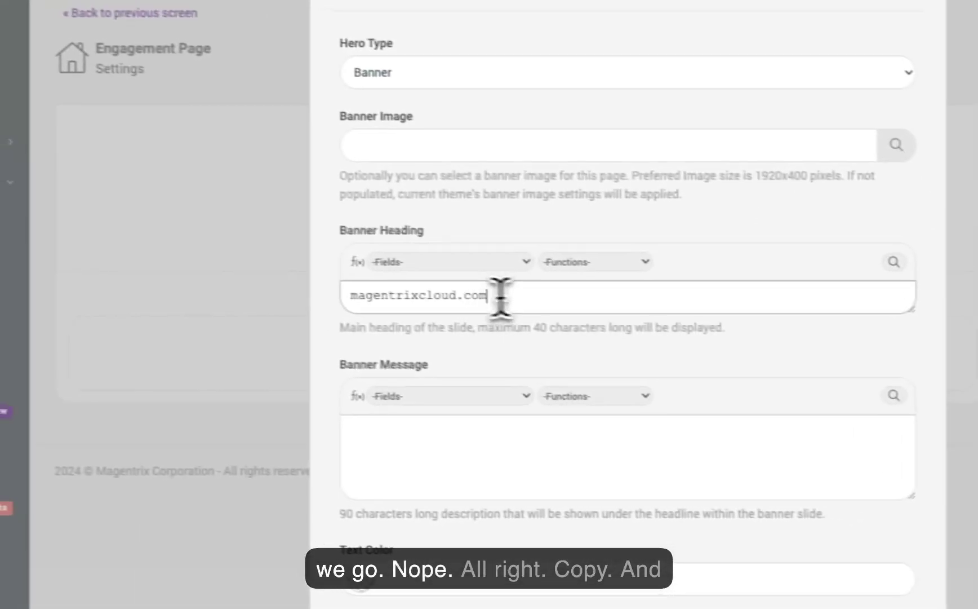
drag(307, 270, 106, 282)
key(ctrl+x)
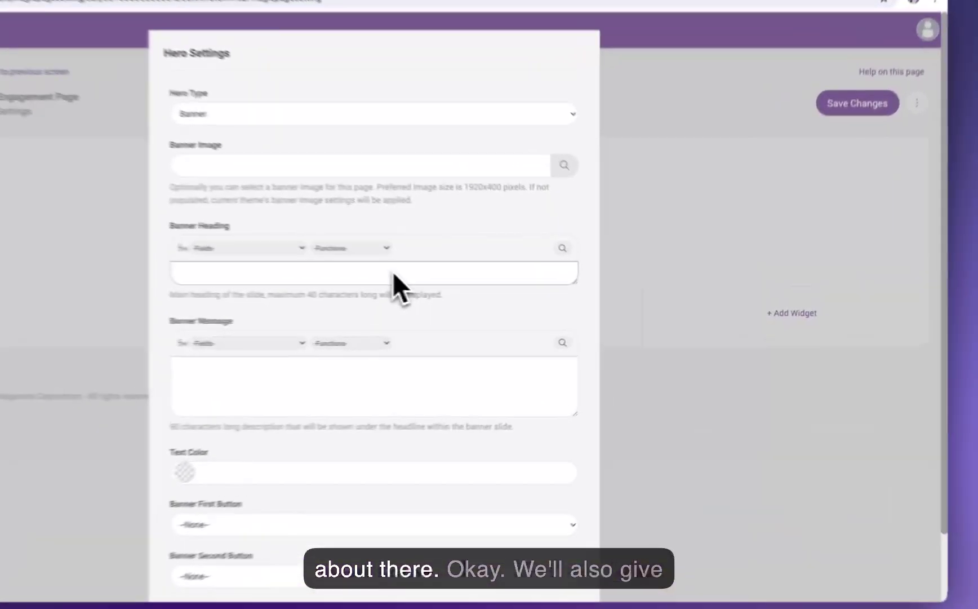
key(super+v)
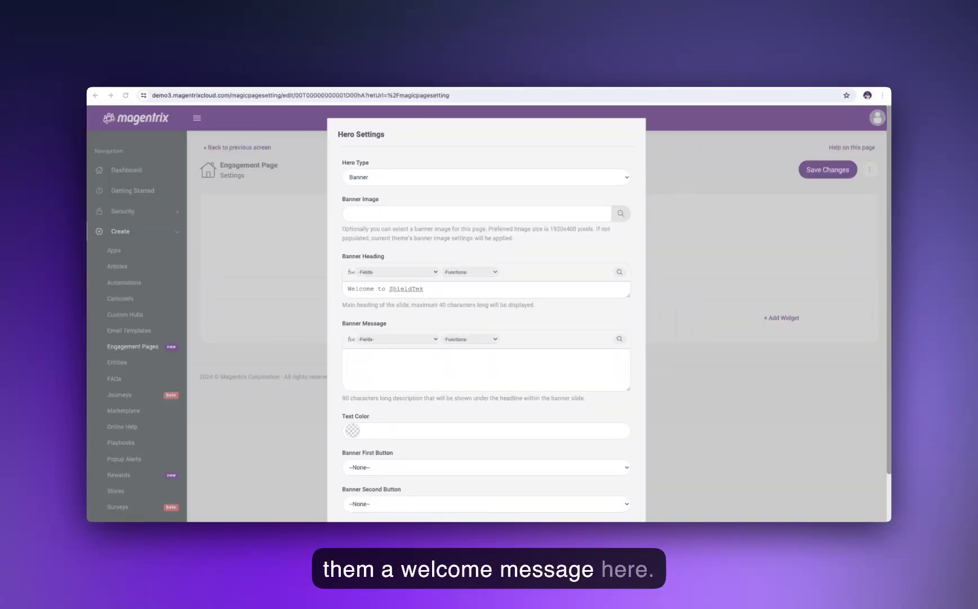
- Give the banner its cybersecurity message and white (#ffffff) text colour
click(521, 365)
key(ctrl+v)
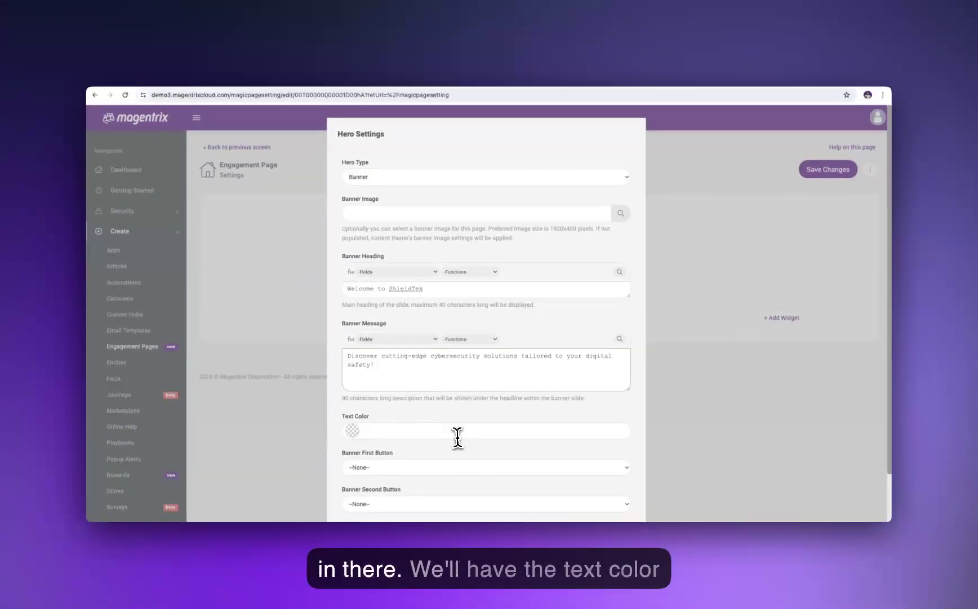
click(457, 430)
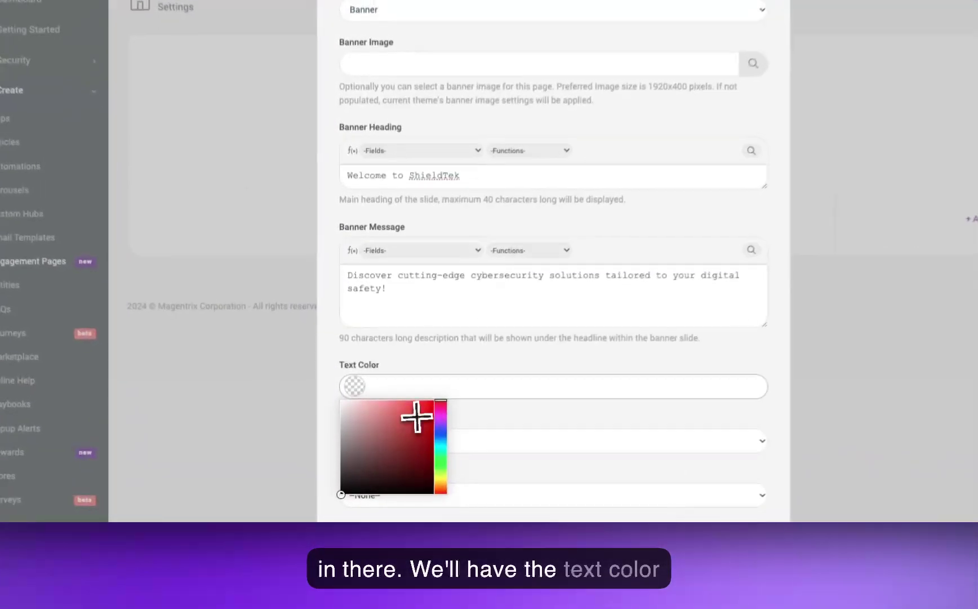
text(#ffffff)
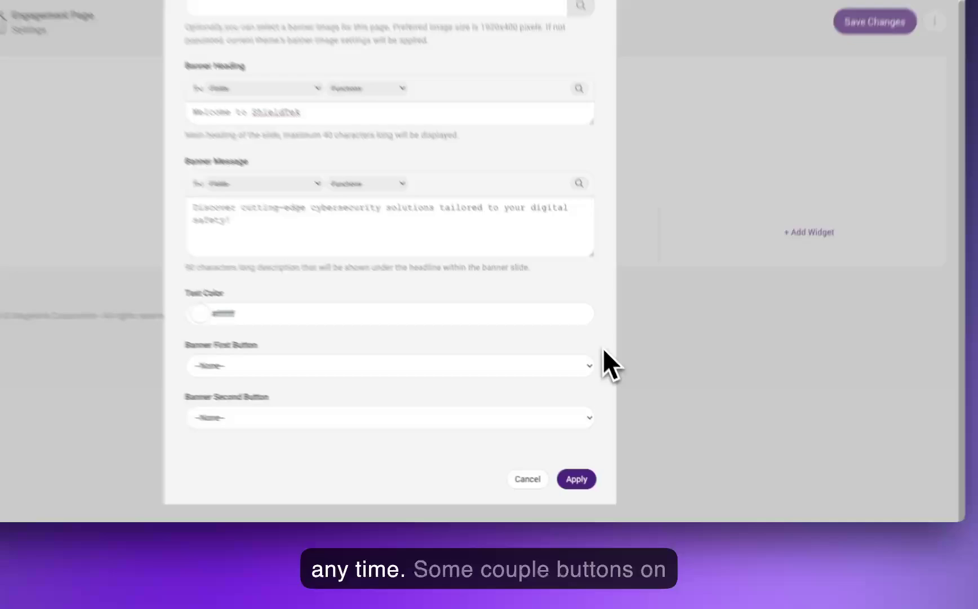
- Set the banner buttons to Pipeline and Register a Deal, then apply the banner
click(614, 454)
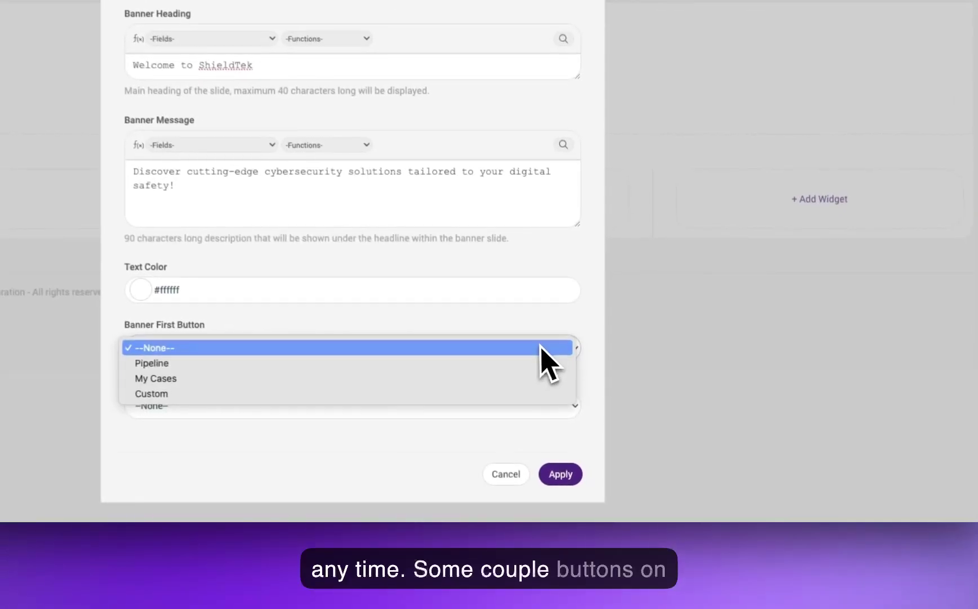
key(Escape)
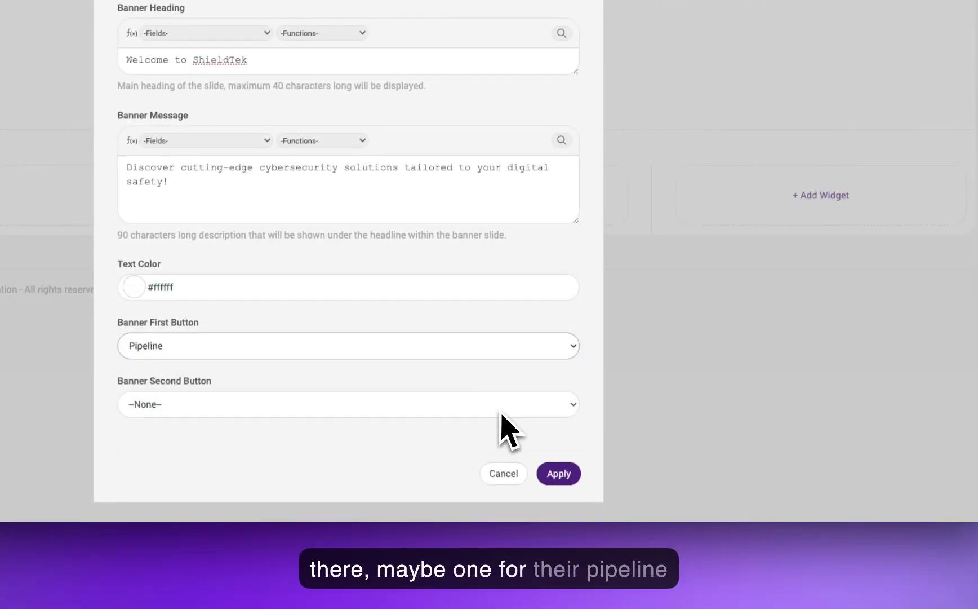
click(502, 415)
click(489, 421)
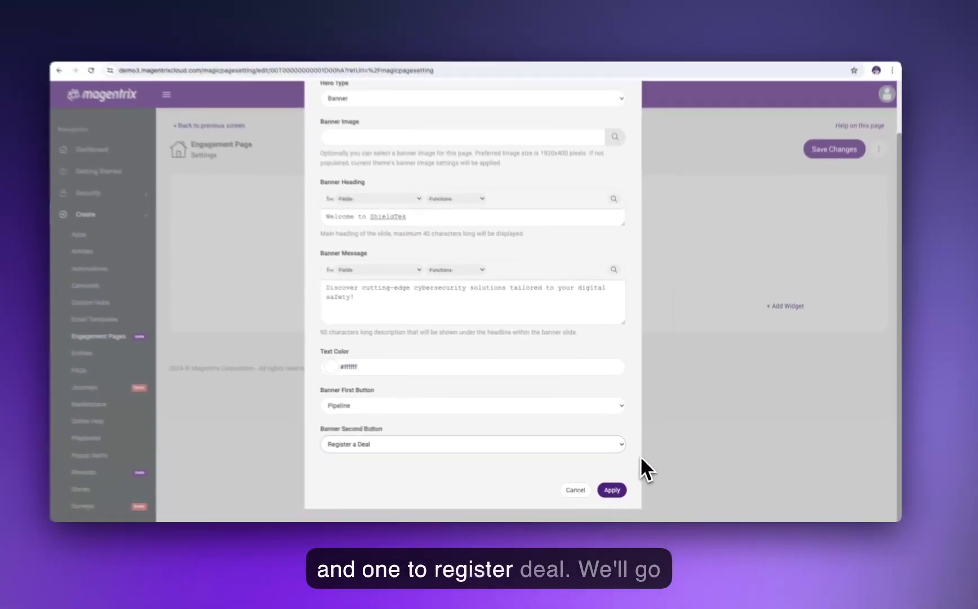
click(612, 489)
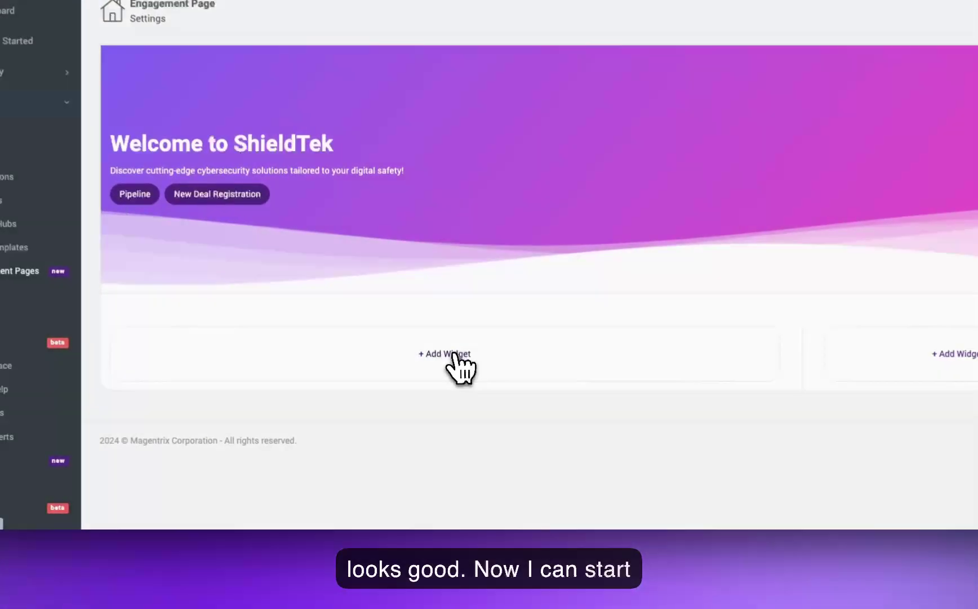
- Add an HTML widget to the page's main column
click(433, 402)
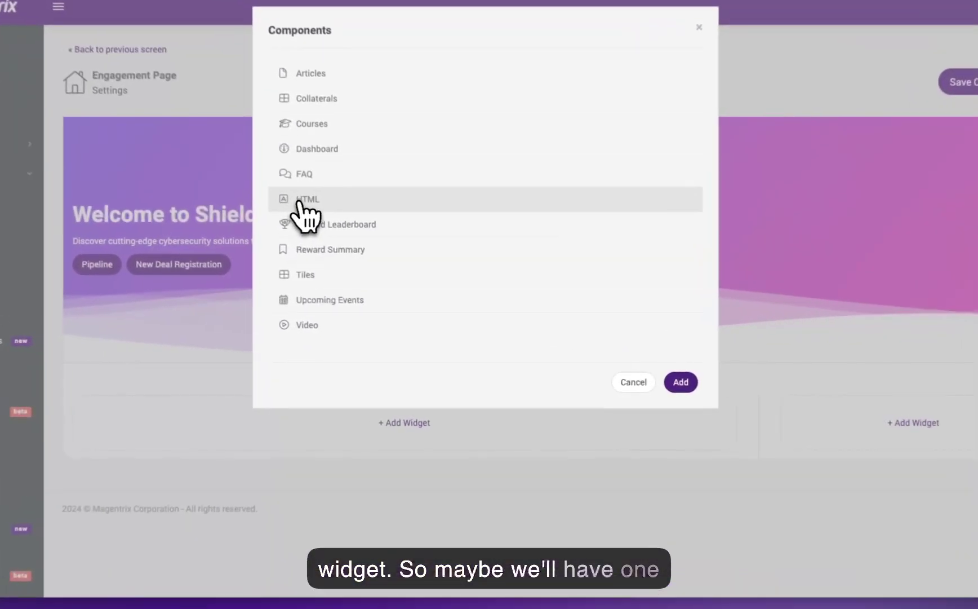
click(368, 250)
click(686, 383)
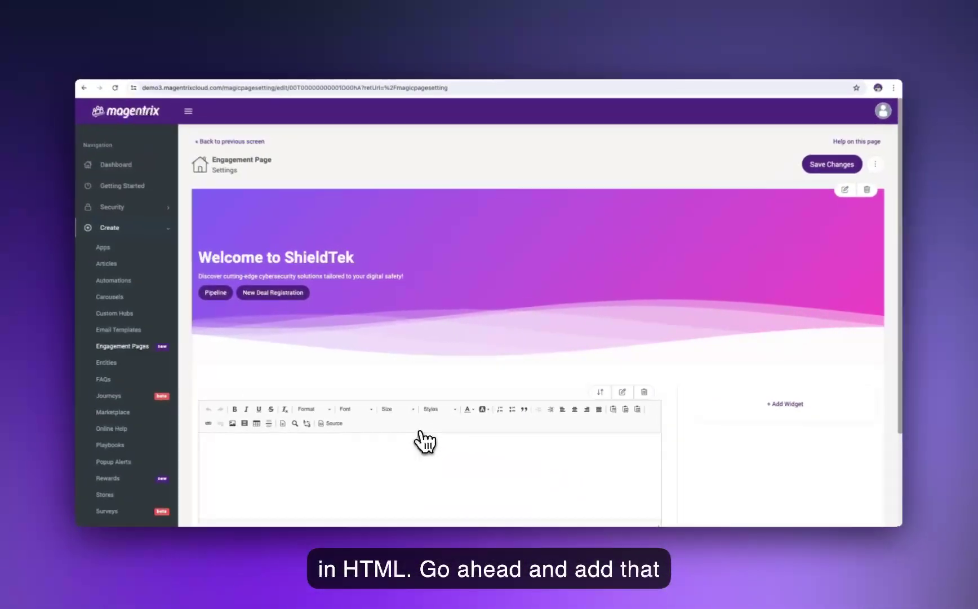
- Fill the HTML widget with the 'Together We Thrive, {!$User.Firstname}!' greeting and partnership message
scroll(671, 462, down, 1)
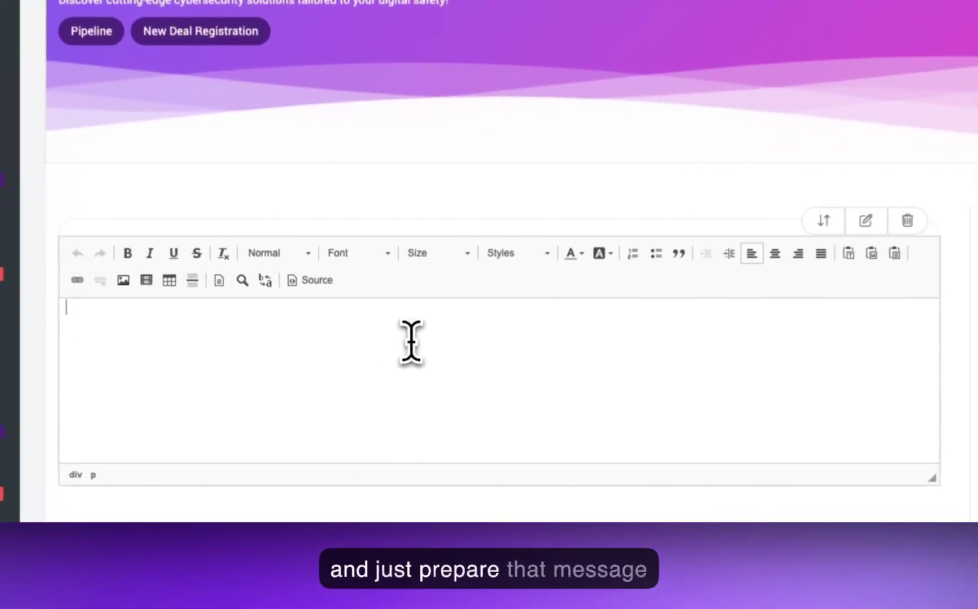
text(Discover cutting-edge cybersecurity solutions tailored to your digital safety)
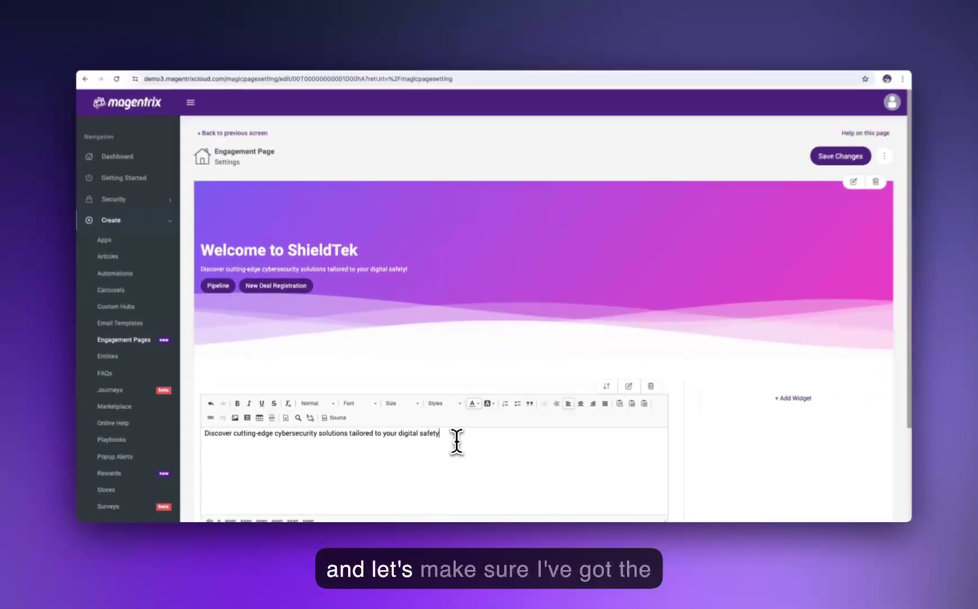
drag(538, 312, 114, 307)
drag(236, 436, 188, 447)
key(ctrl+x)
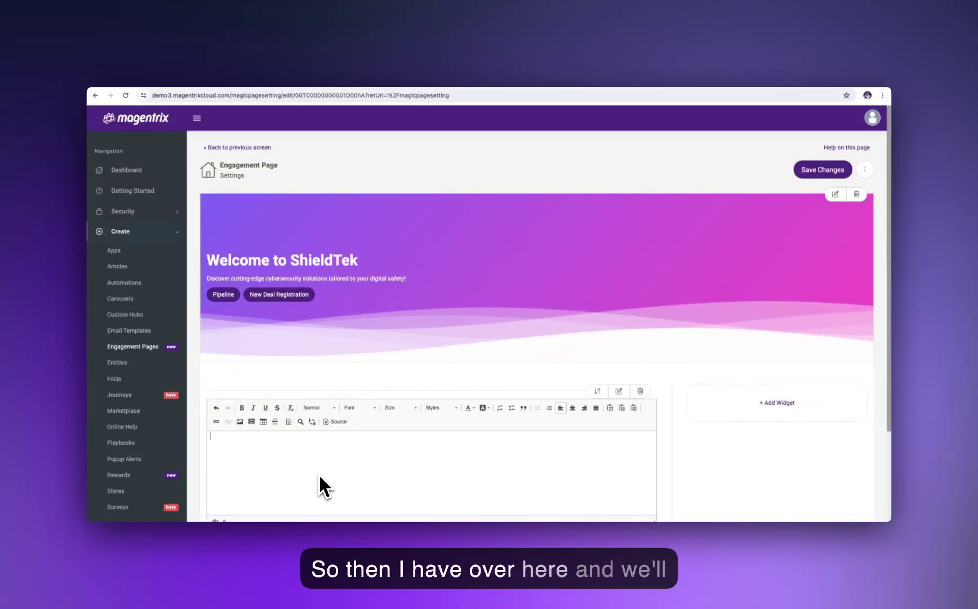
key(ctrl+v)
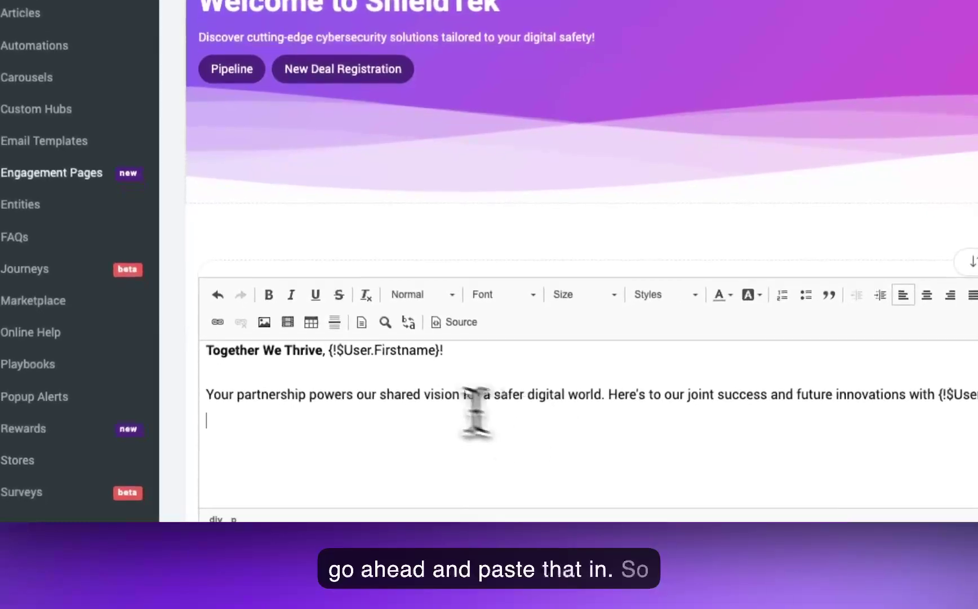
key(Up)
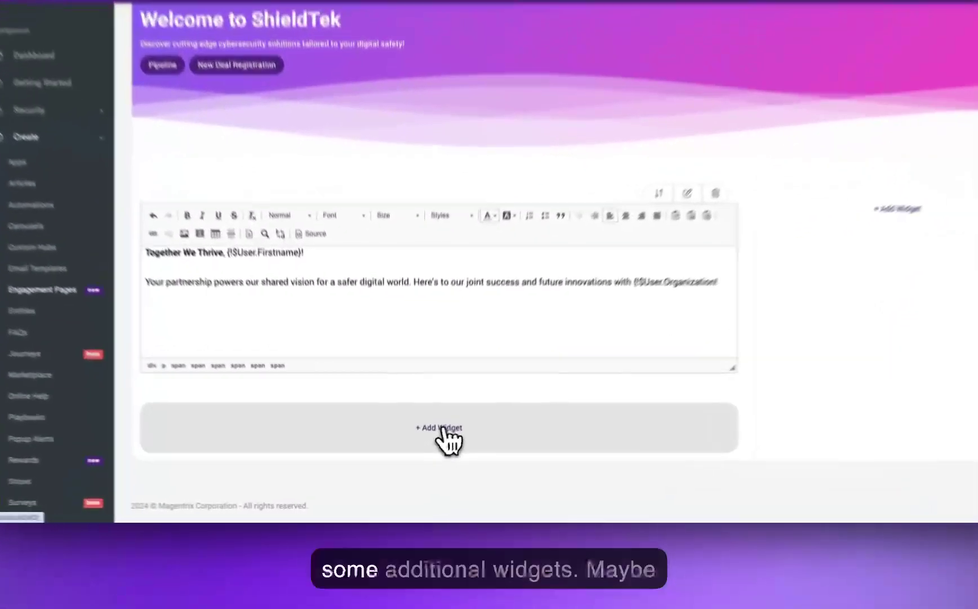
- Add a Collaterals widget below the greeting in the main column
click(135, 401)
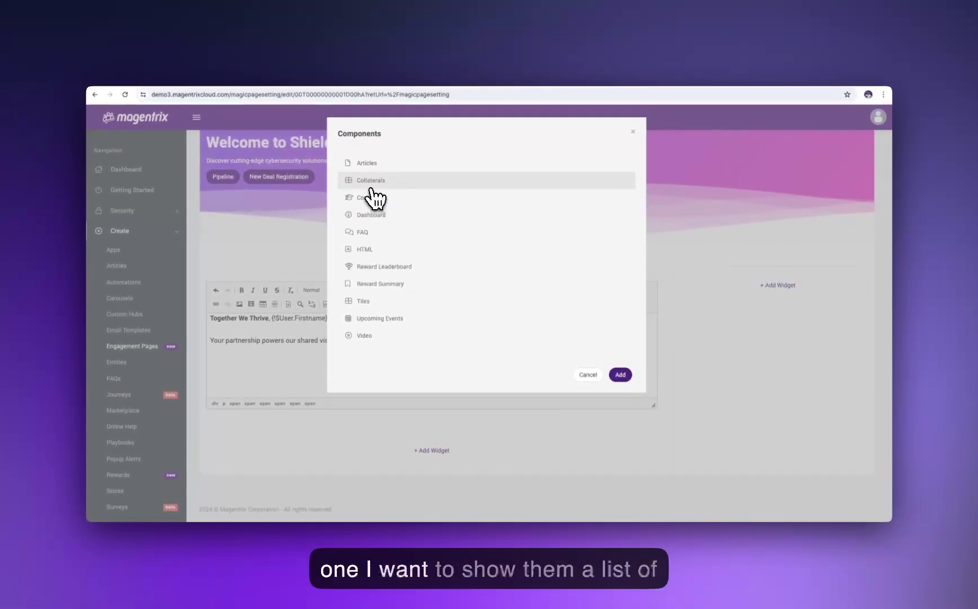
click(347, 17)
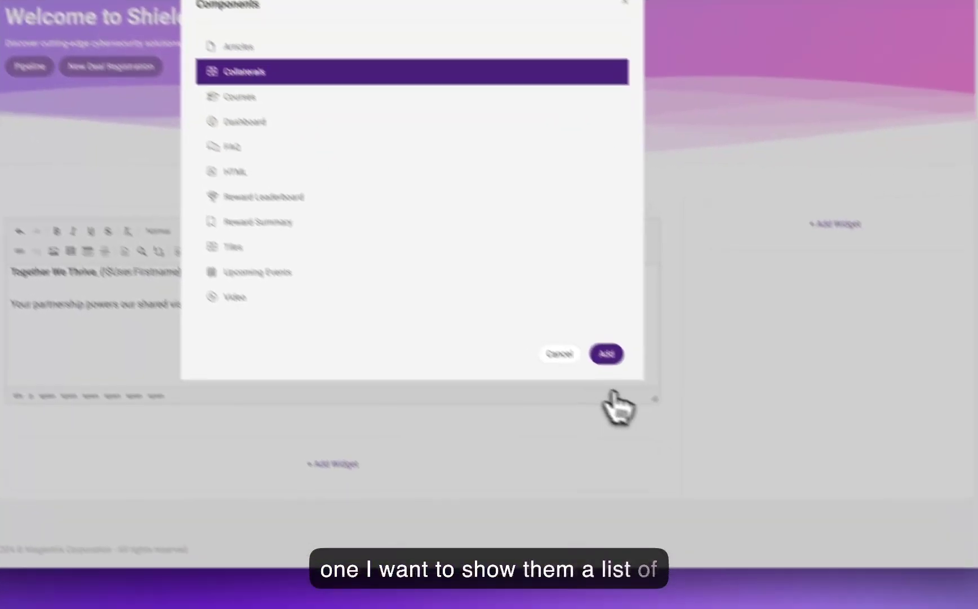
click(640, 387)
- Add a Journey widget and a Courses widget to the sidebar
click(727, 274)
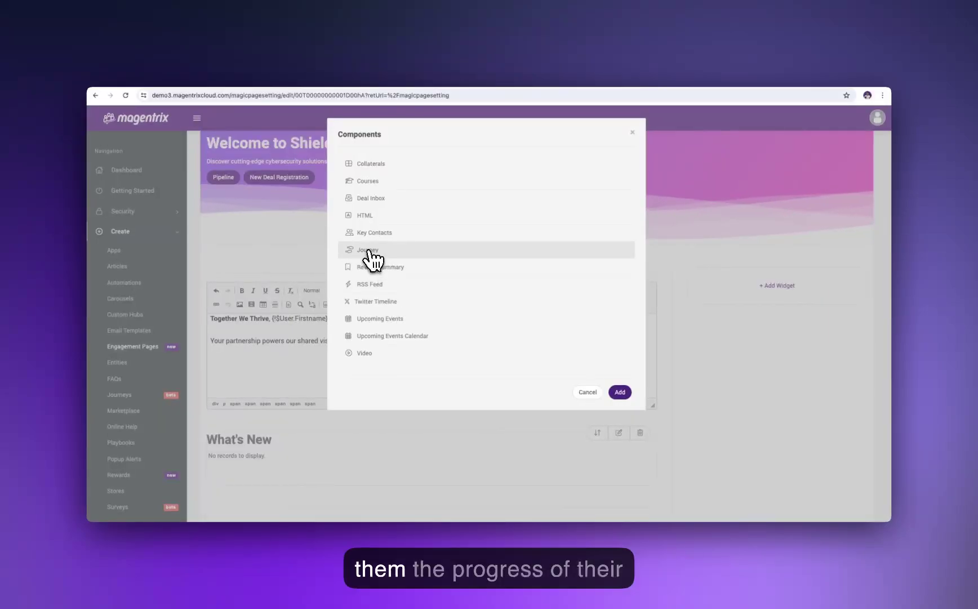
click(370, 252)
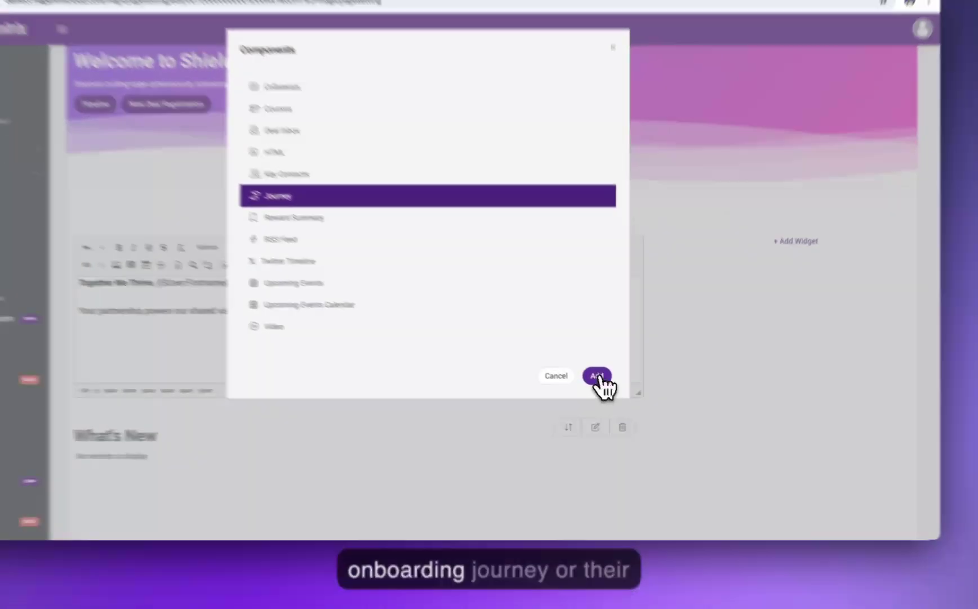
click(620, 391)
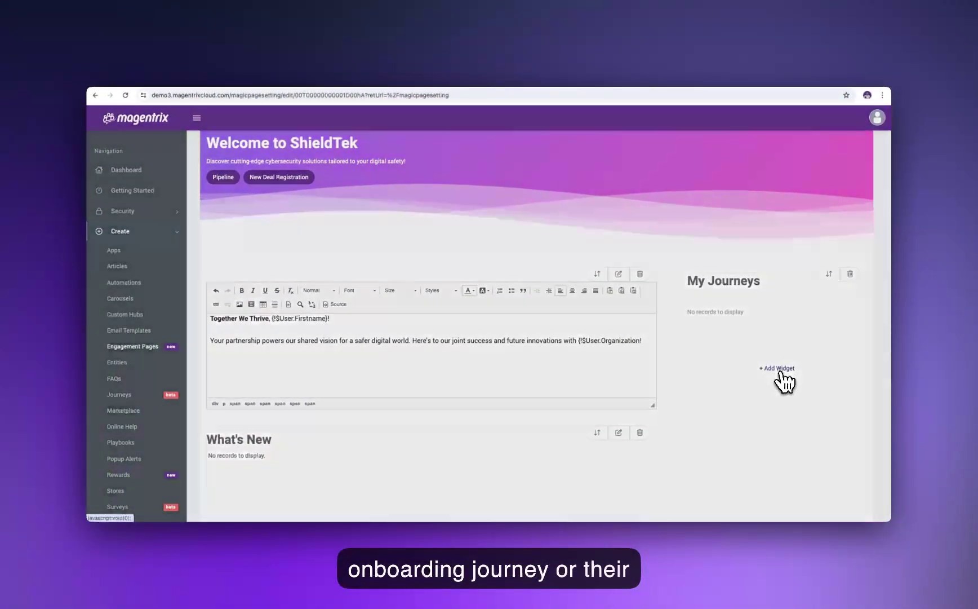
click(780, 367)
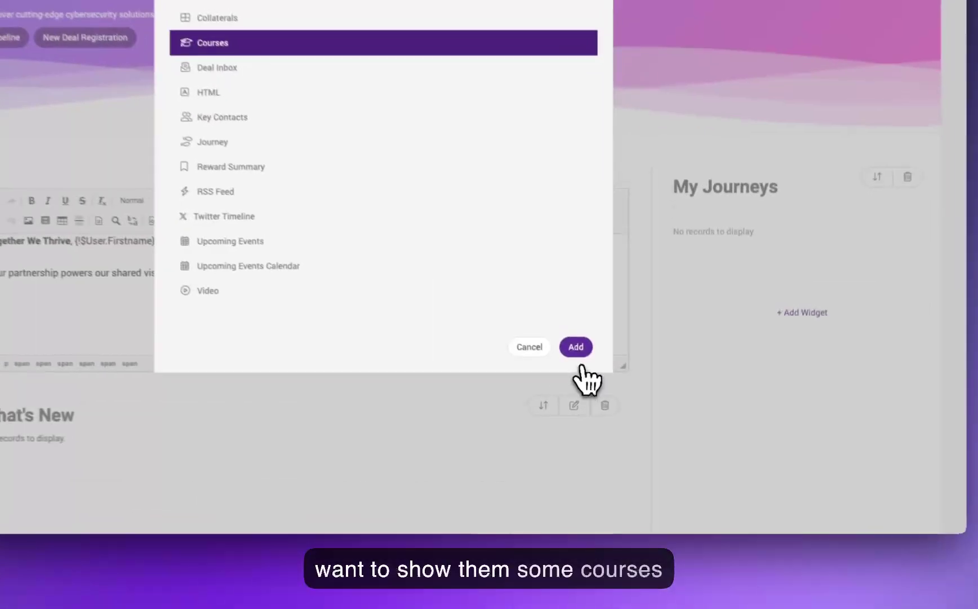
click(616, 389)
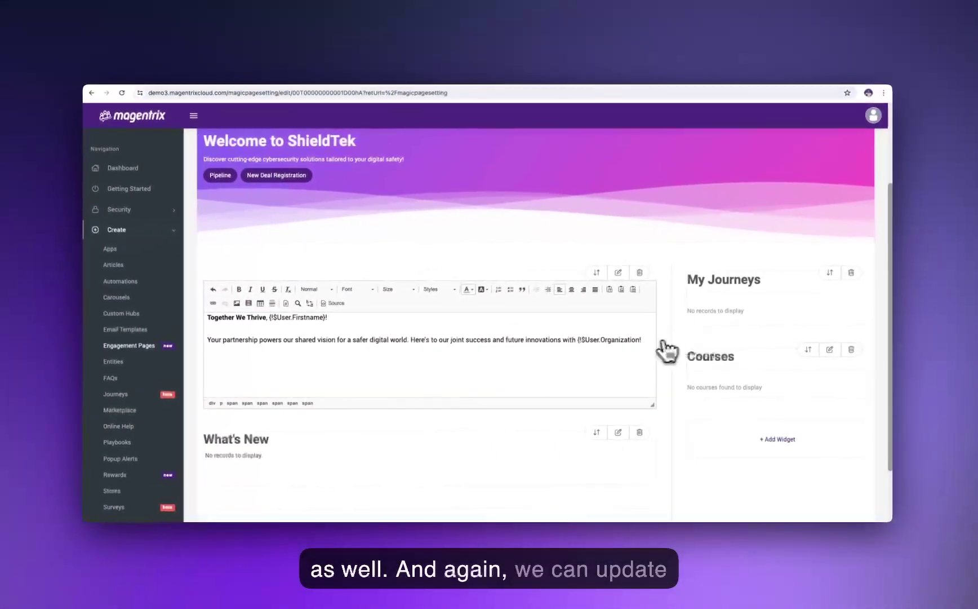
scroll(730, 256, up, 3)
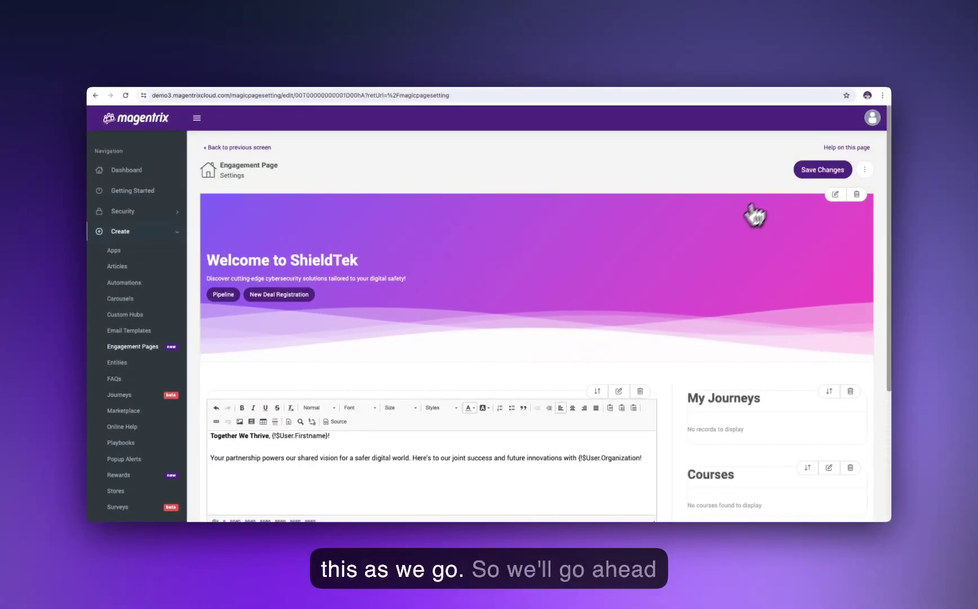
- Save the Partner Home page changes and share the page with the Partner User role
click(820, 169)
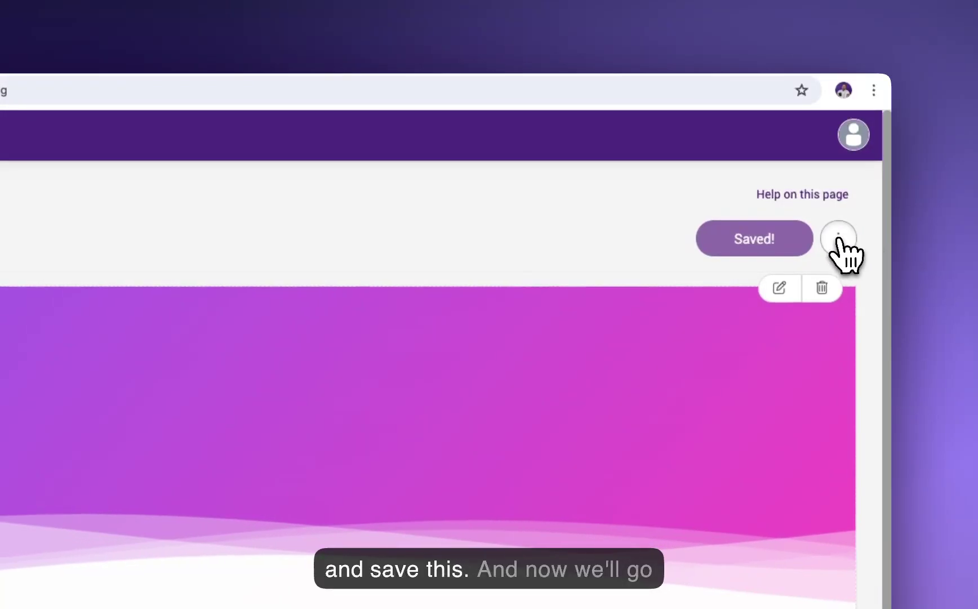
click(839, 239)
click(812, 367)
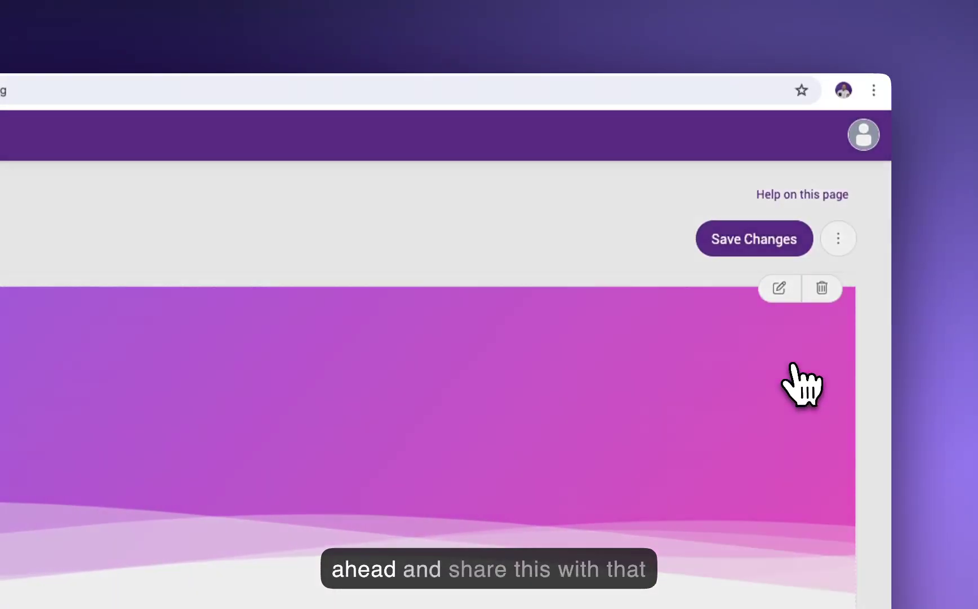
click(479, 201)
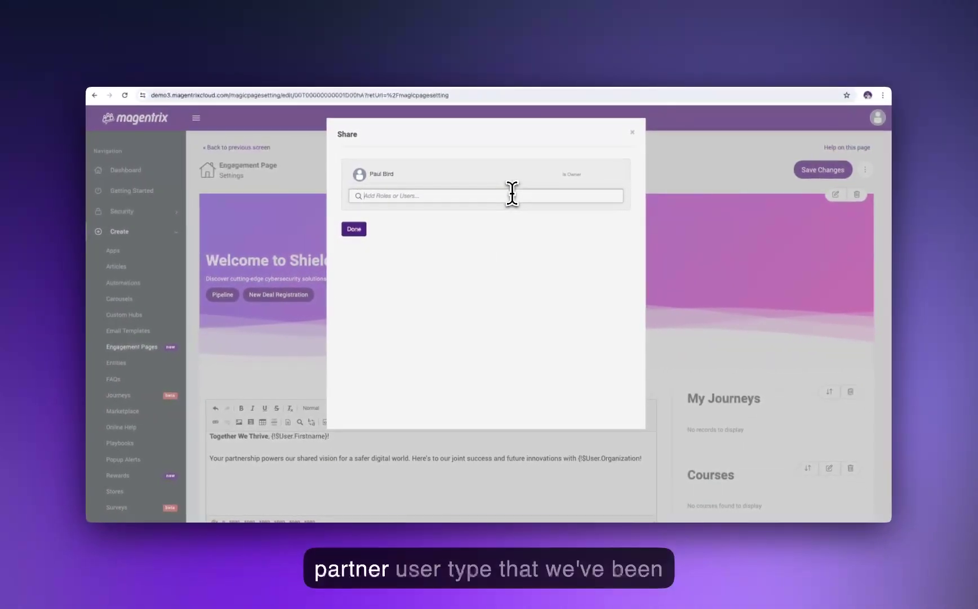
text(par)
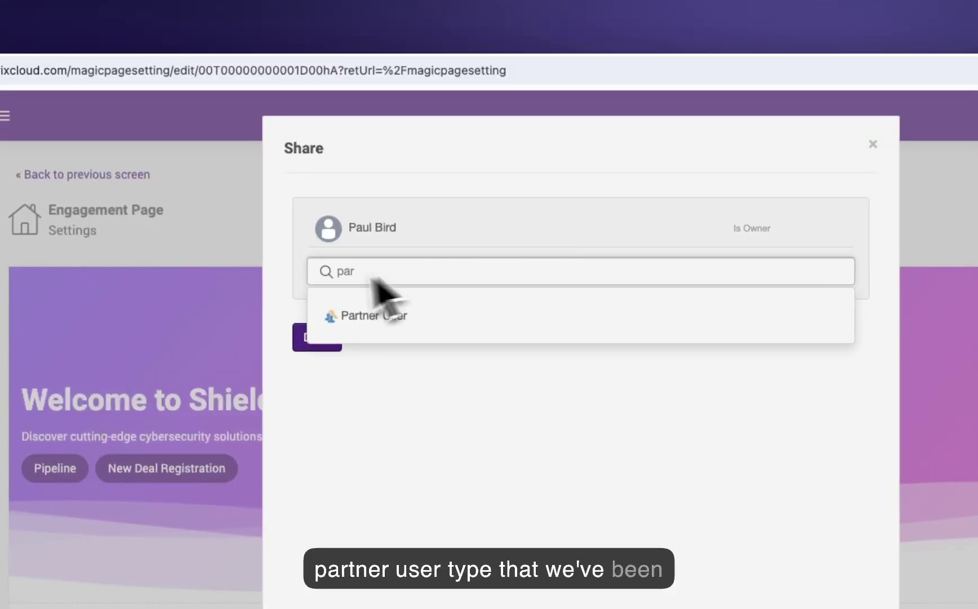
click(379, 307)
click(319, 374)
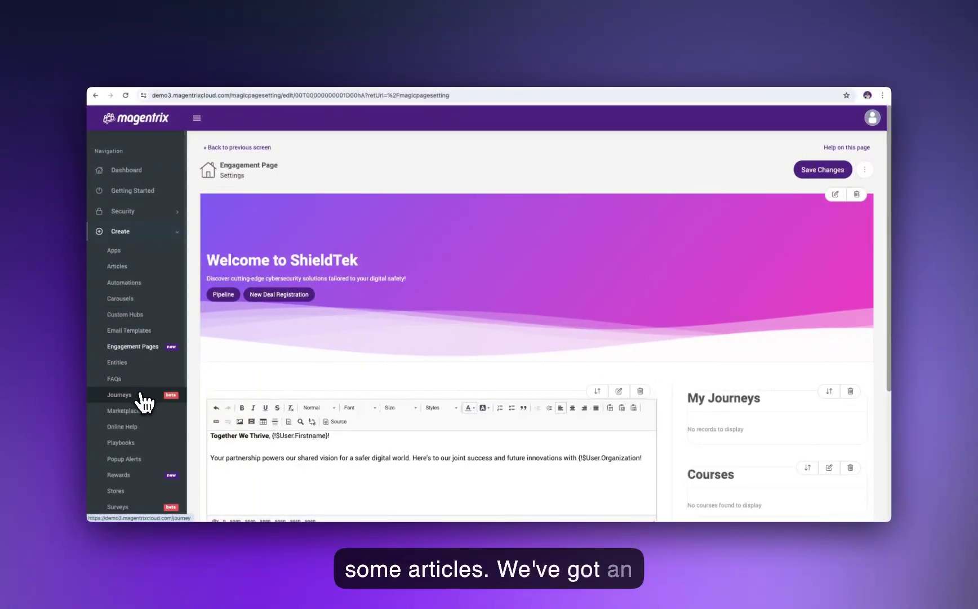
- Create a new playbook named 'Resources' at path resources with social sharing disabled
scroll(142, 352, down, 2)
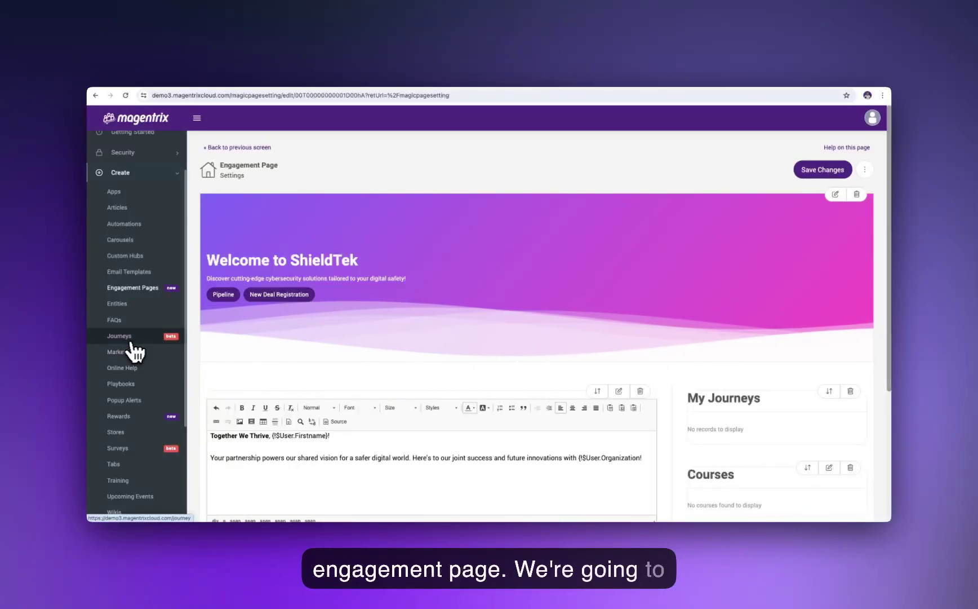
scroll(135, 346, down, 3)
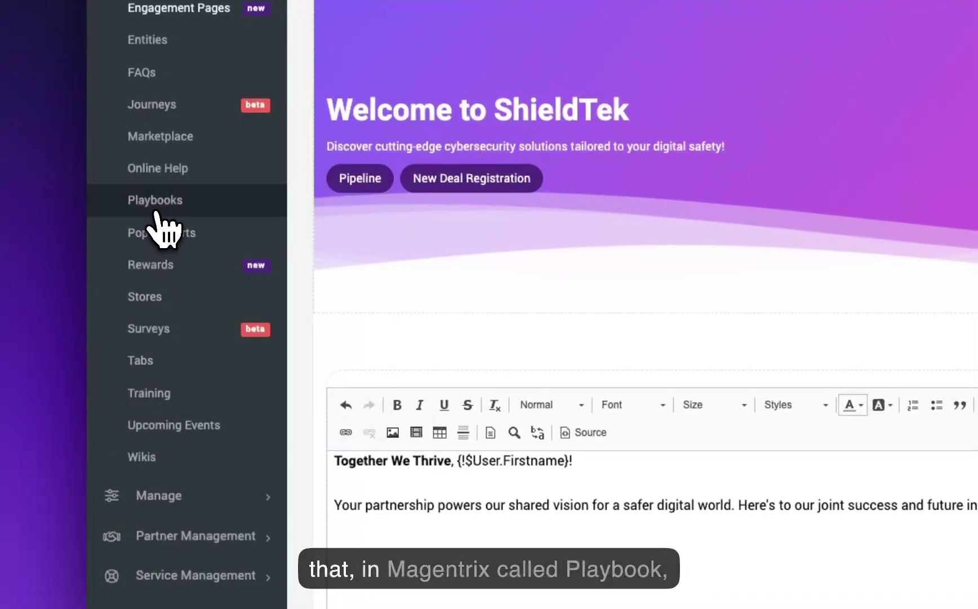
click(157, 204)
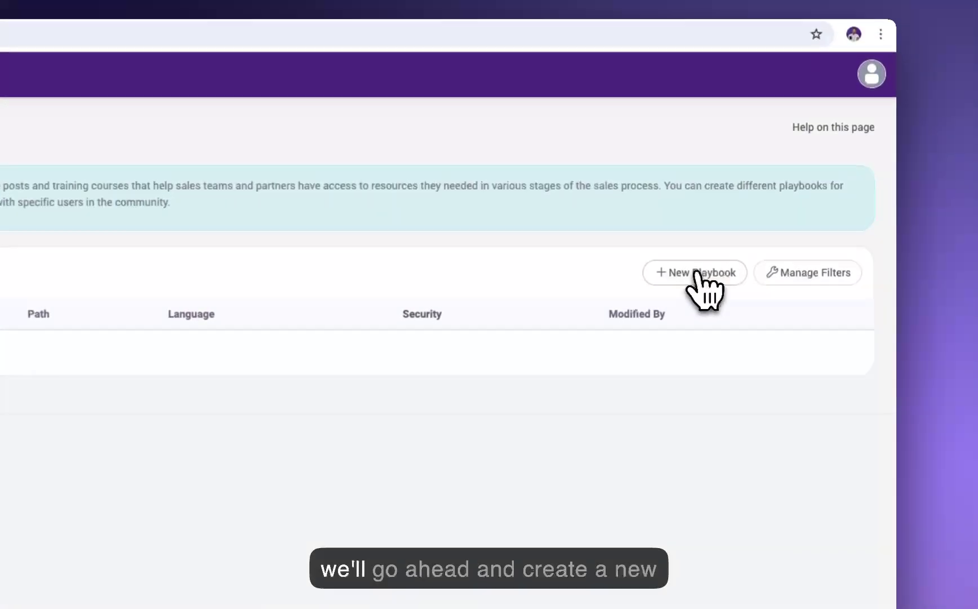
click(697, 273)
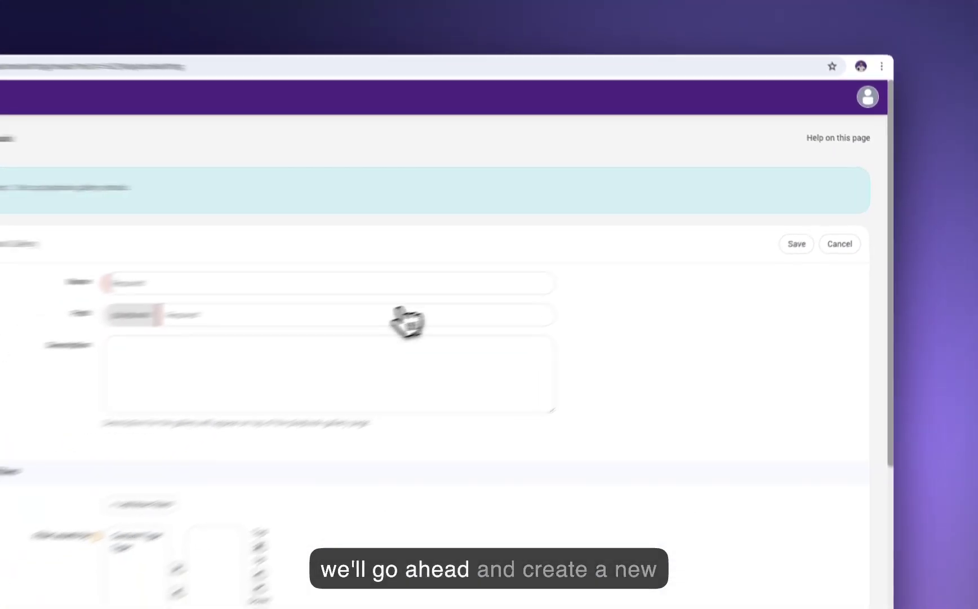
click(465, 254)
text(Resour)
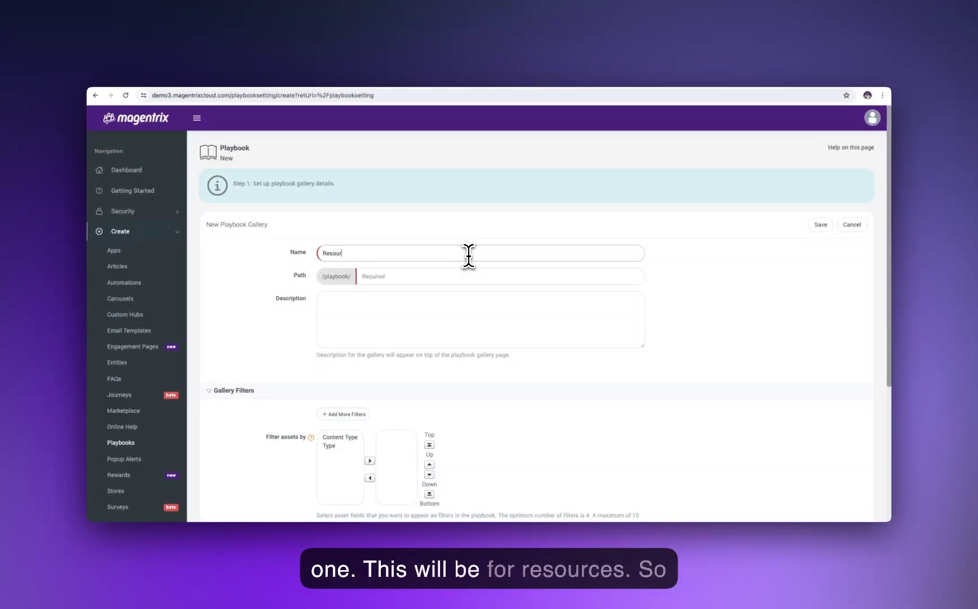
text(ces)
key(Tab)
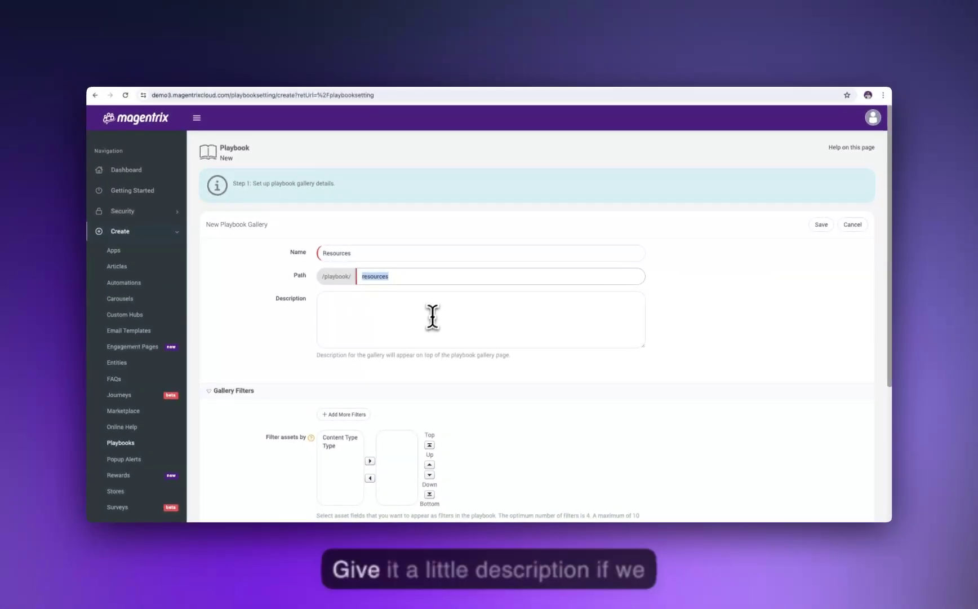
scroll(446, 338, down, 4)
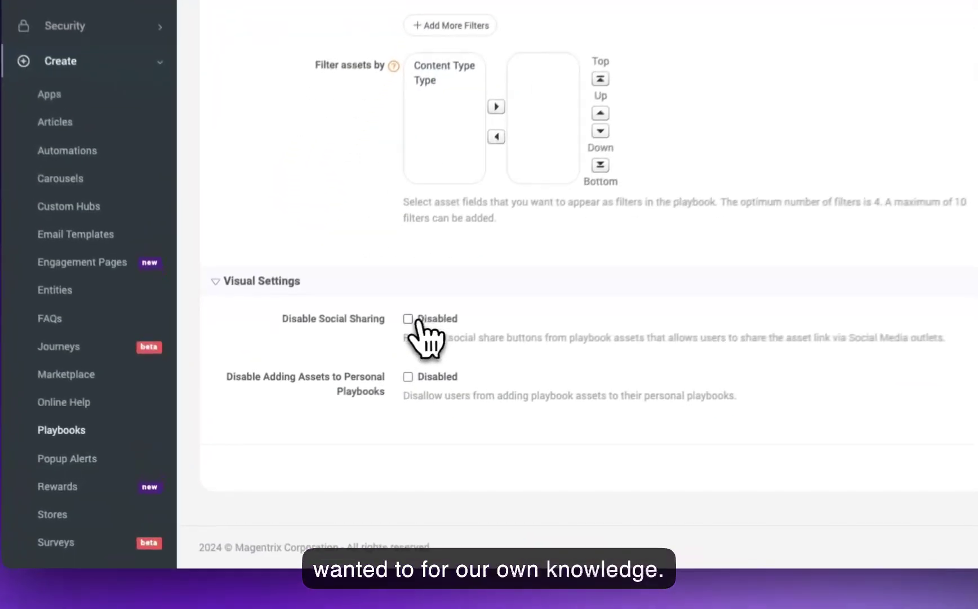
click(320, 379)
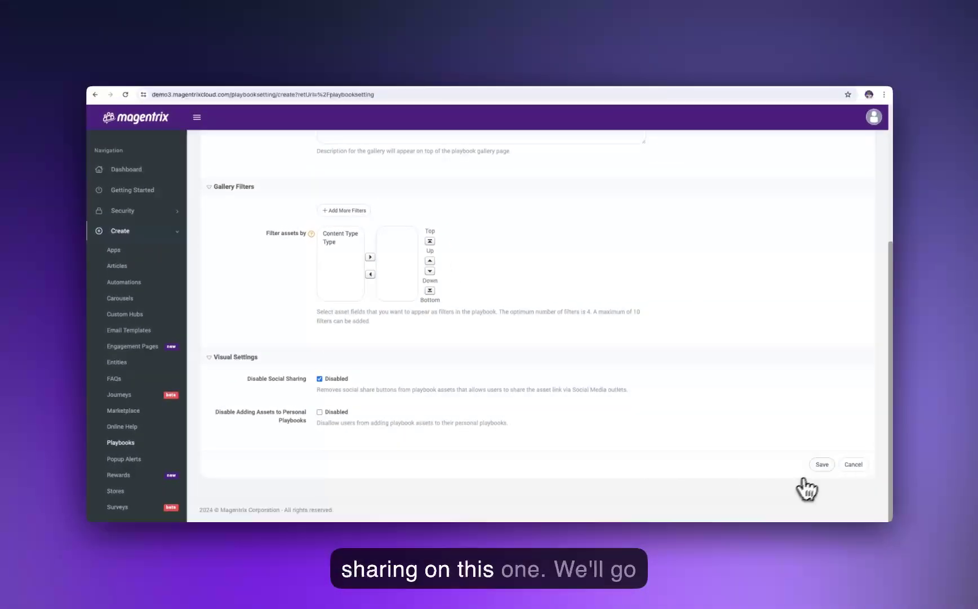
click(819, 466)
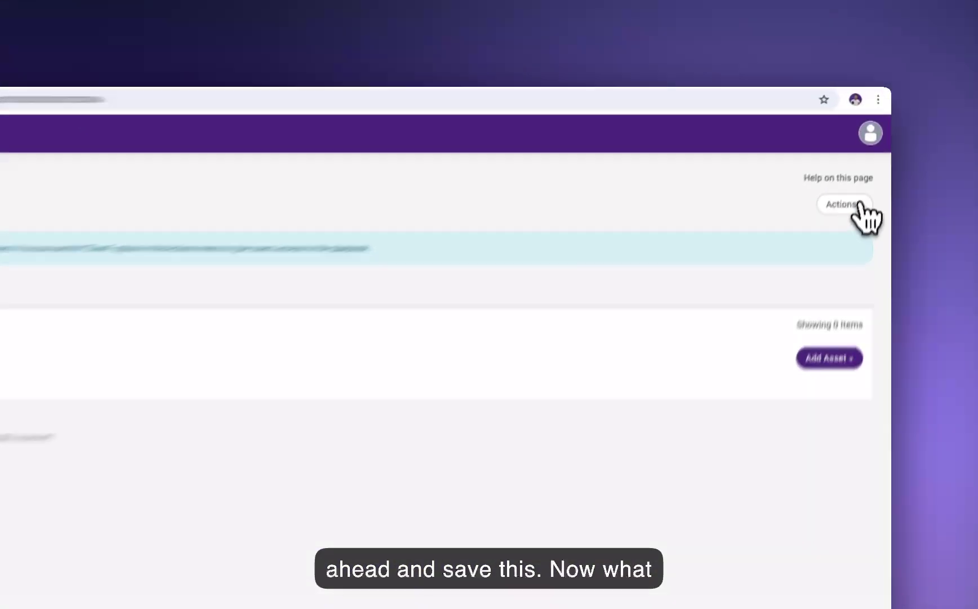
- Turn on Show Banner in the Resources playbook's banner settings
click(873, 167)
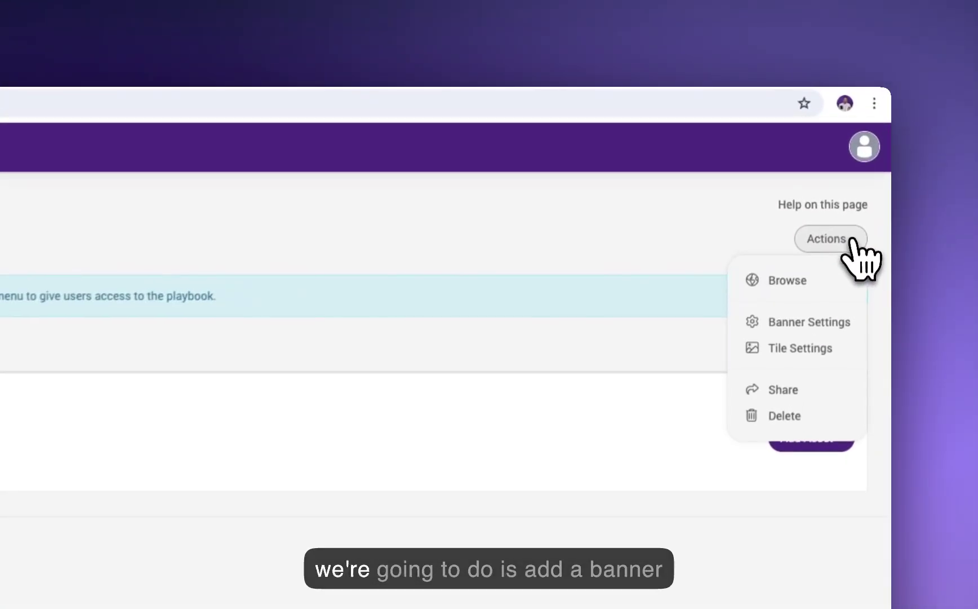
click(807, 332)
click(307, 164)
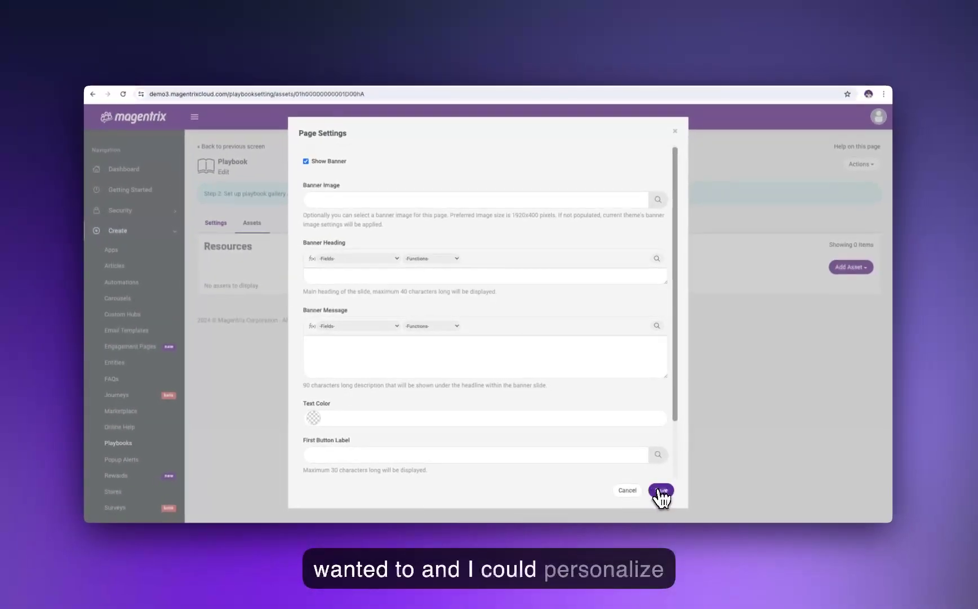
click(661, 491)
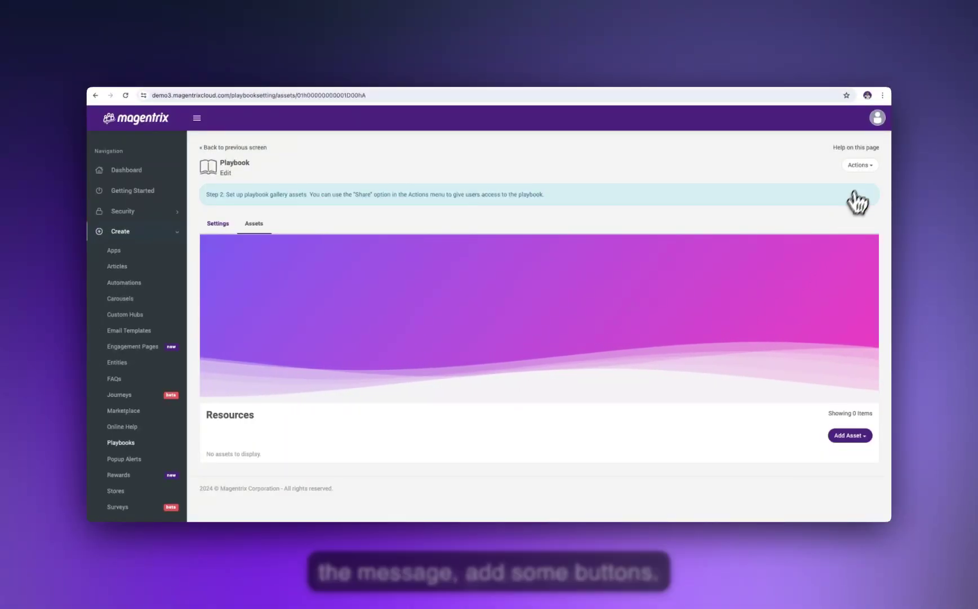
- Browse the Resources playbook in the portal and check the available asset types
click(859, 165)
click(839, 186)
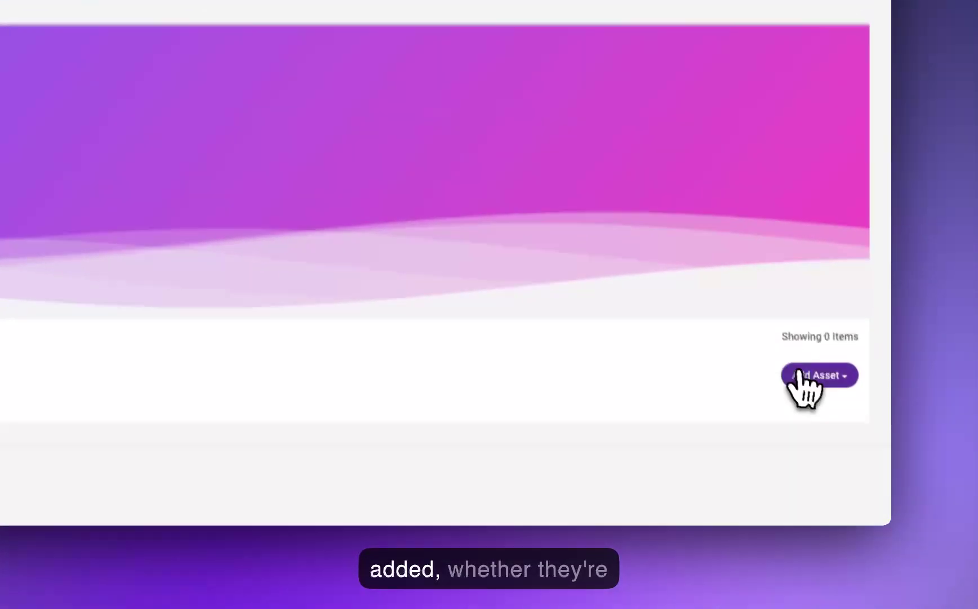
click(854, 435)
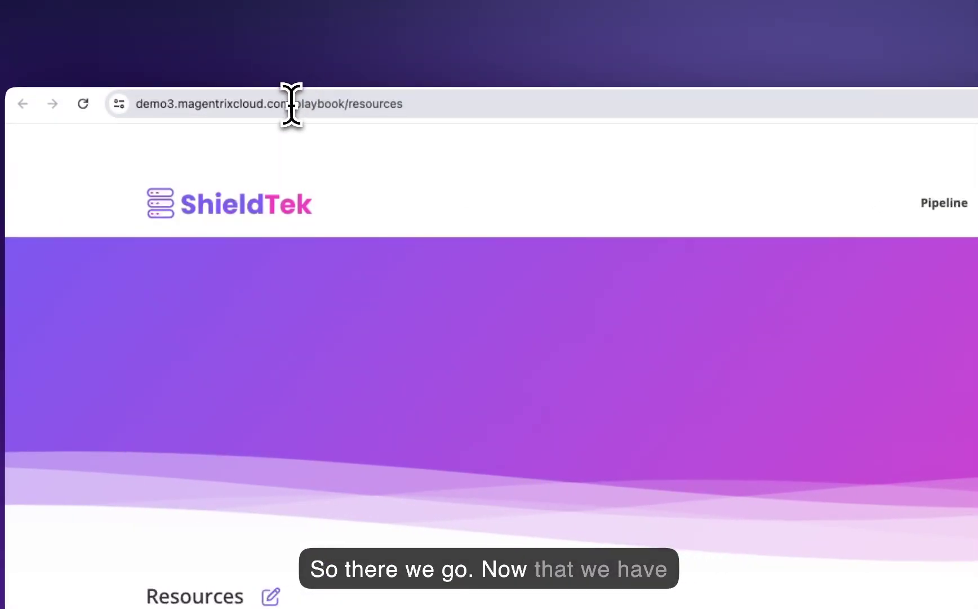
- Copy the /playbook/resources path, then start a new tab from the Tabs administration list
drag(291, 104, 459, 124)
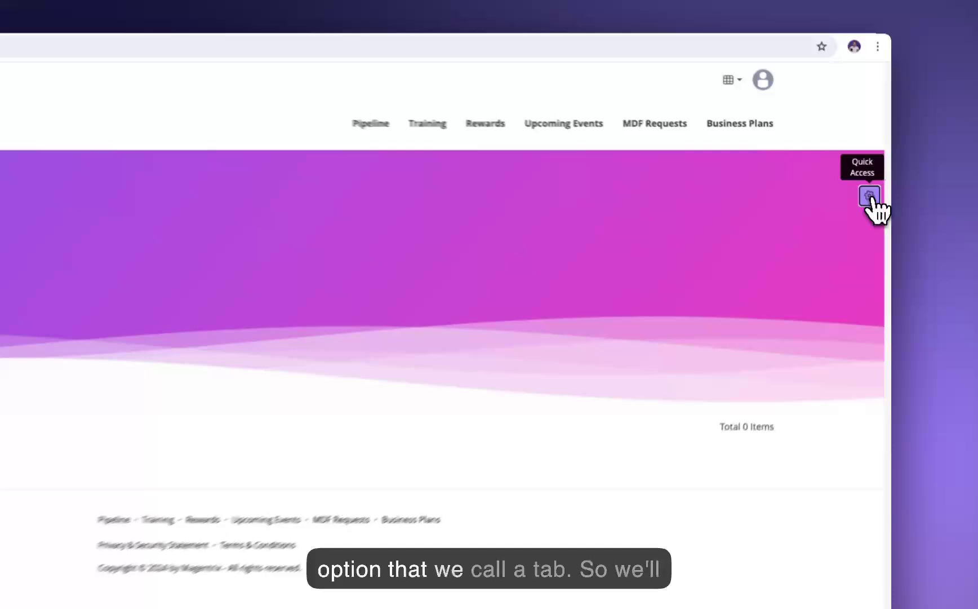
click(877, 192)
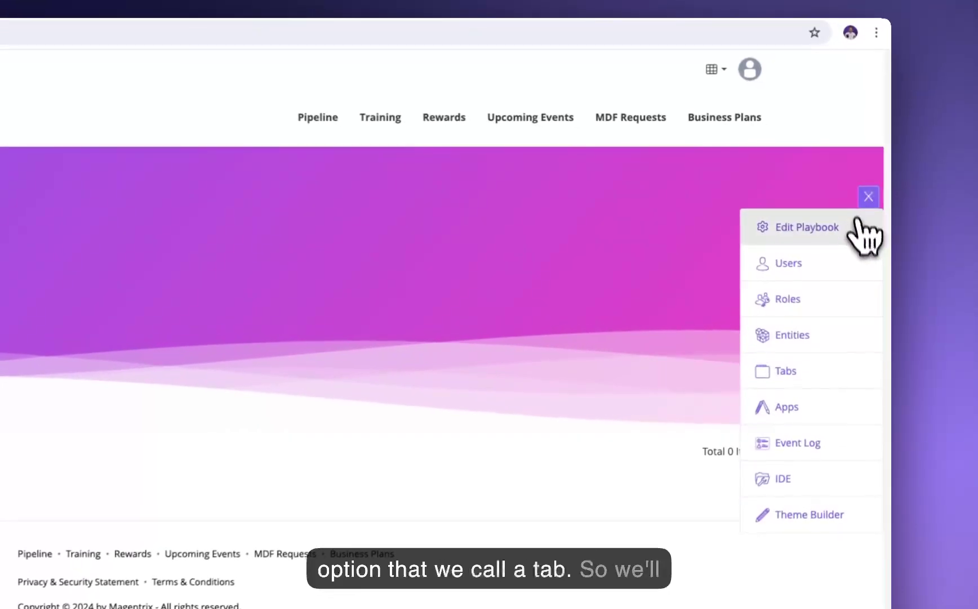
click(784, 372)
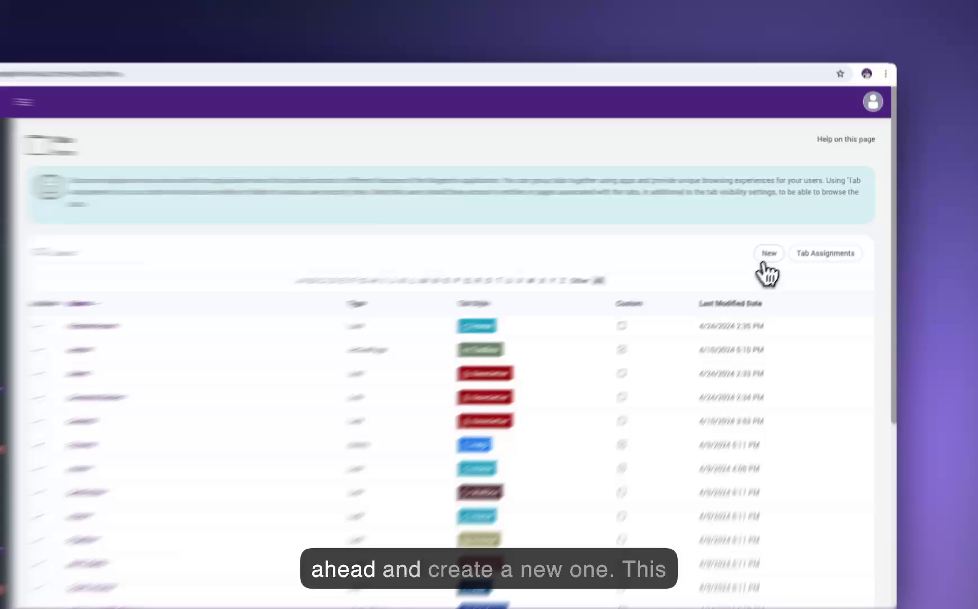
click(791, 238)
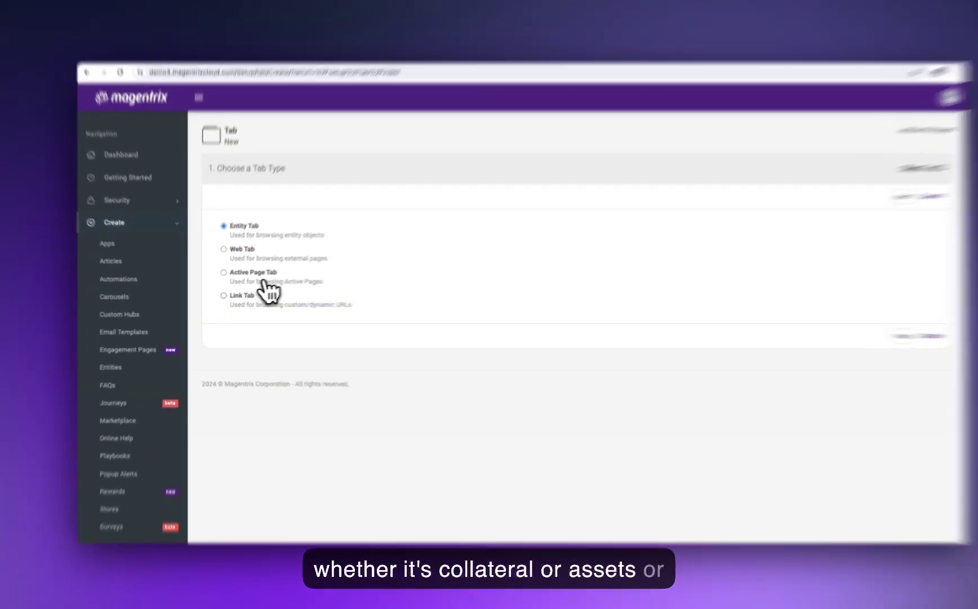
- Define a Link Tab named Resources with the Bookmark style
click(234, 298)
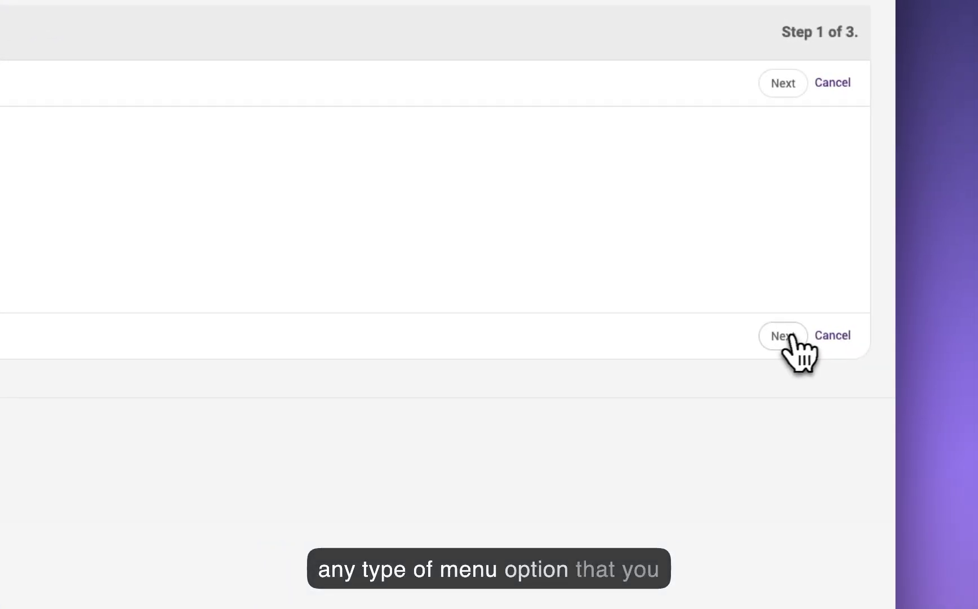
click(821, 334)
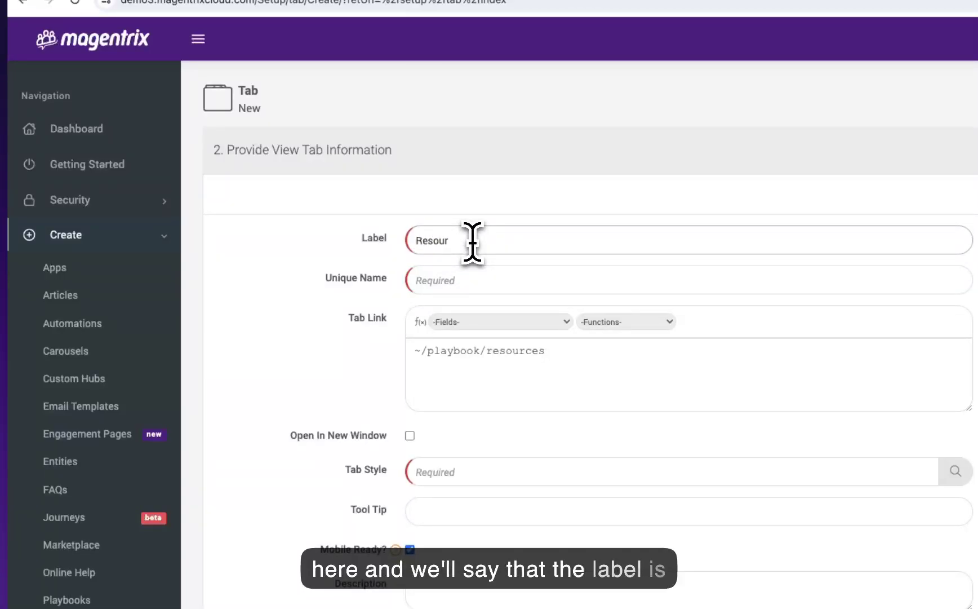
key(Tab)
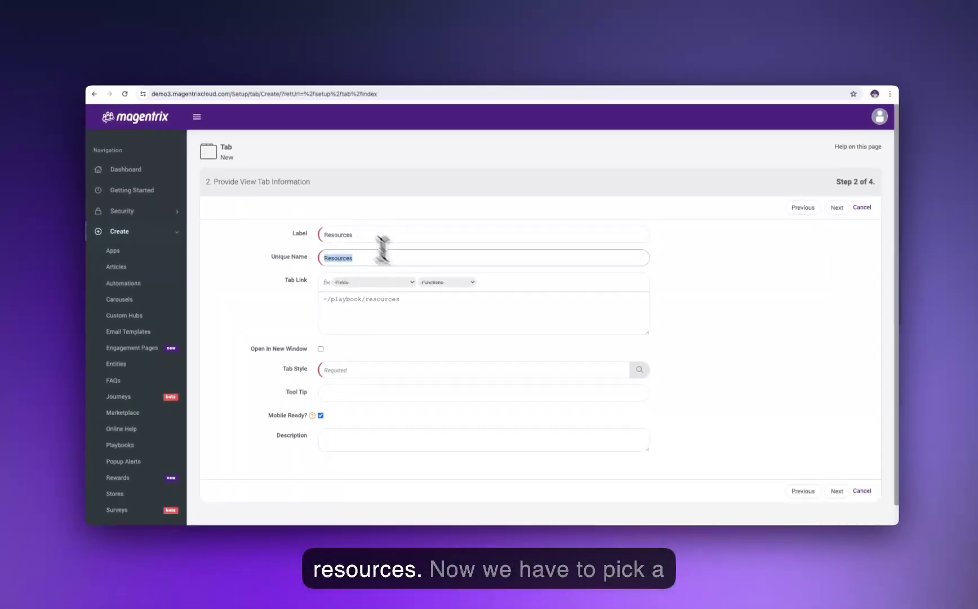
click(634, 368)
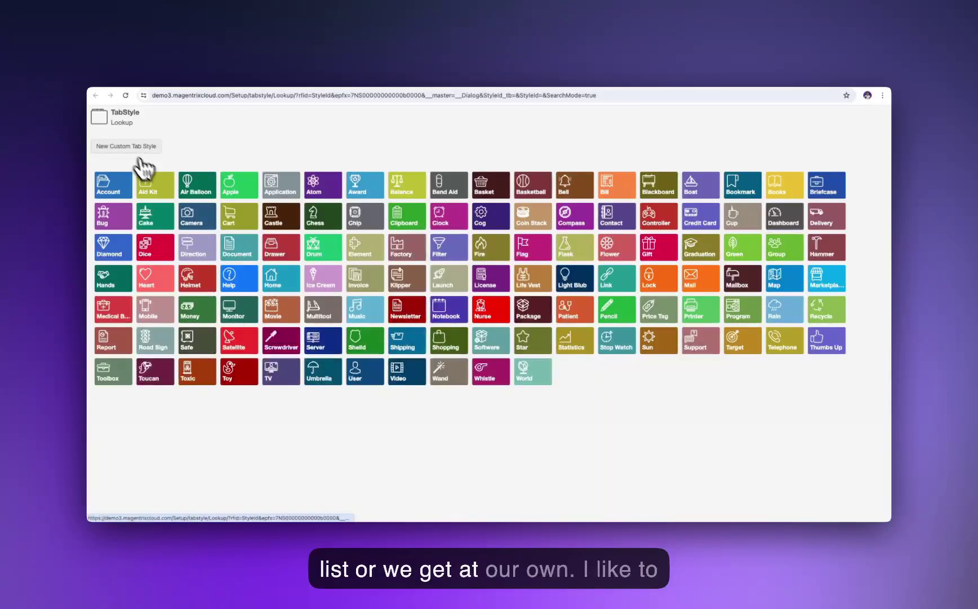
click(743, 186)
click(830, 209)
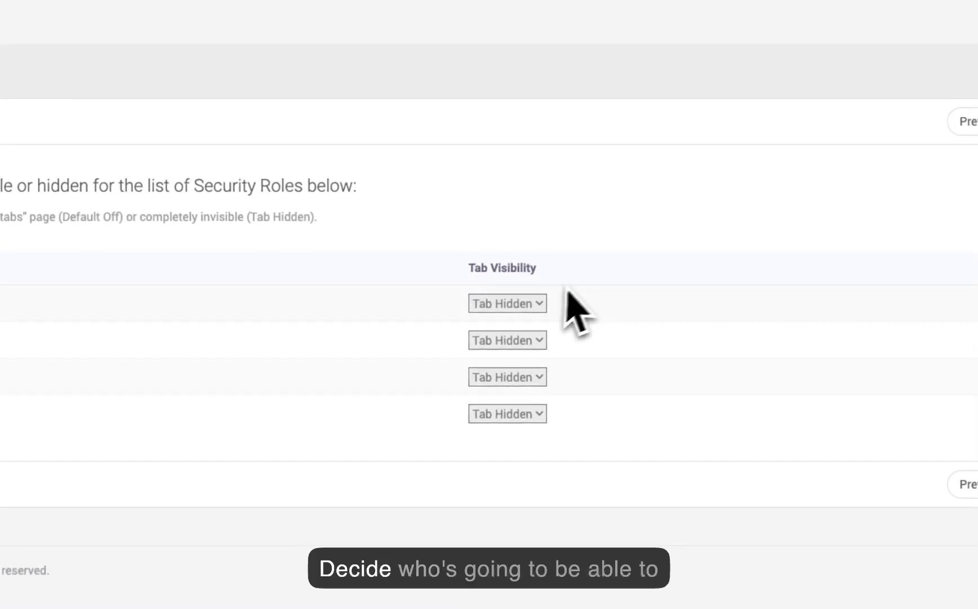
- Set Administrator and Partner User to Default On, exclude Admin Portal, and attempt to save the tab
click(517, 307)
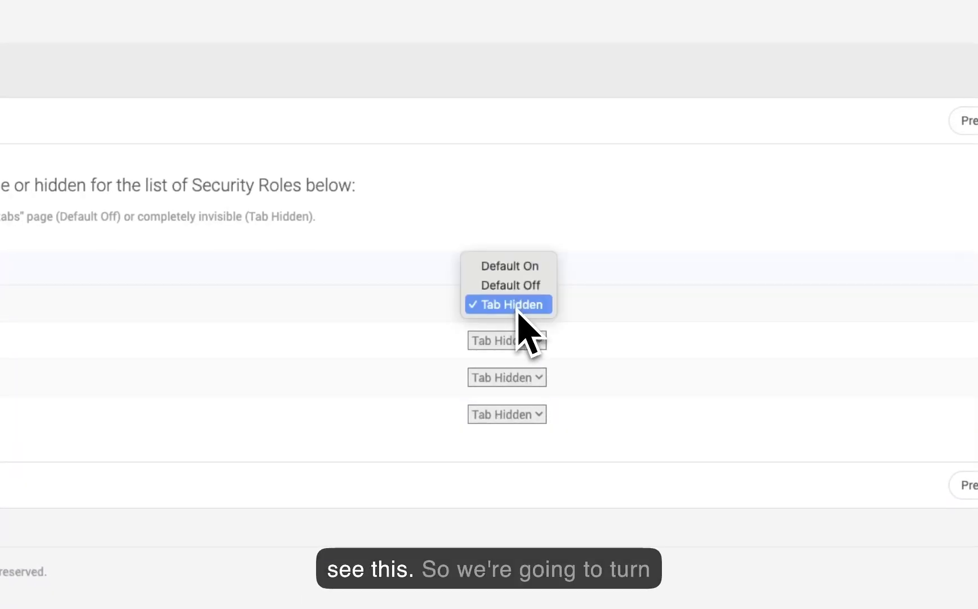
click(529, 266)
click(532, 414)
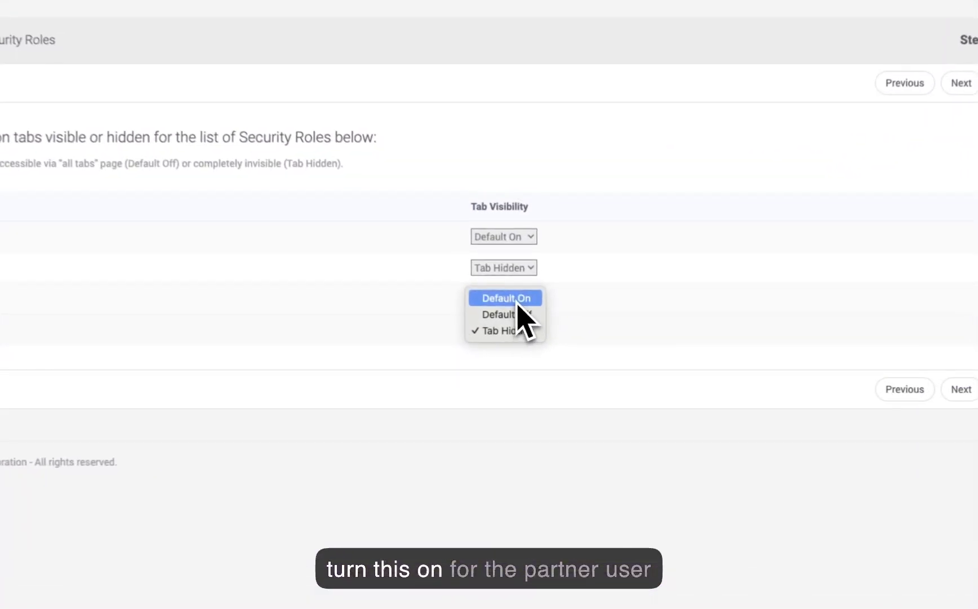
click(539, 320)
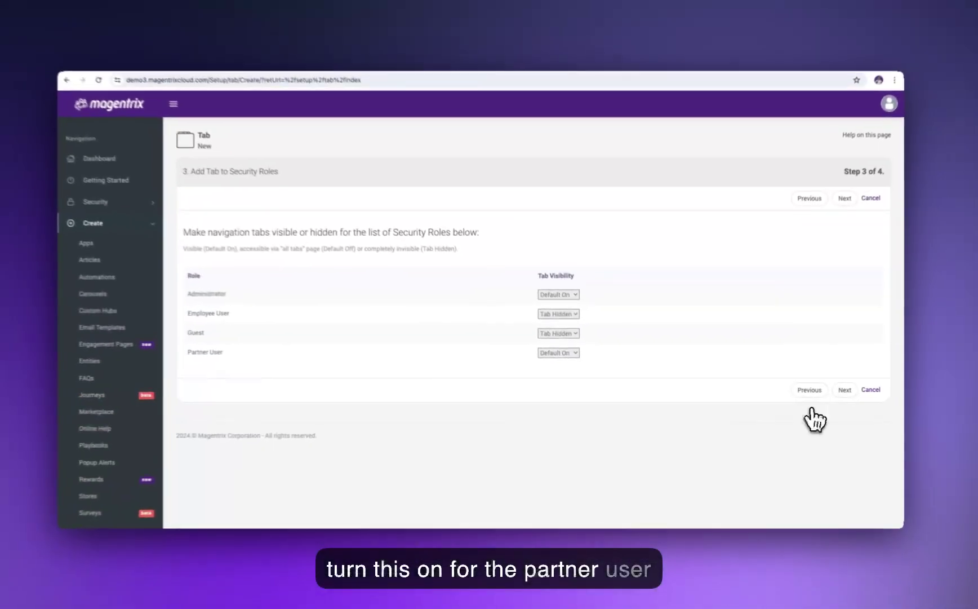
click(889, 390)
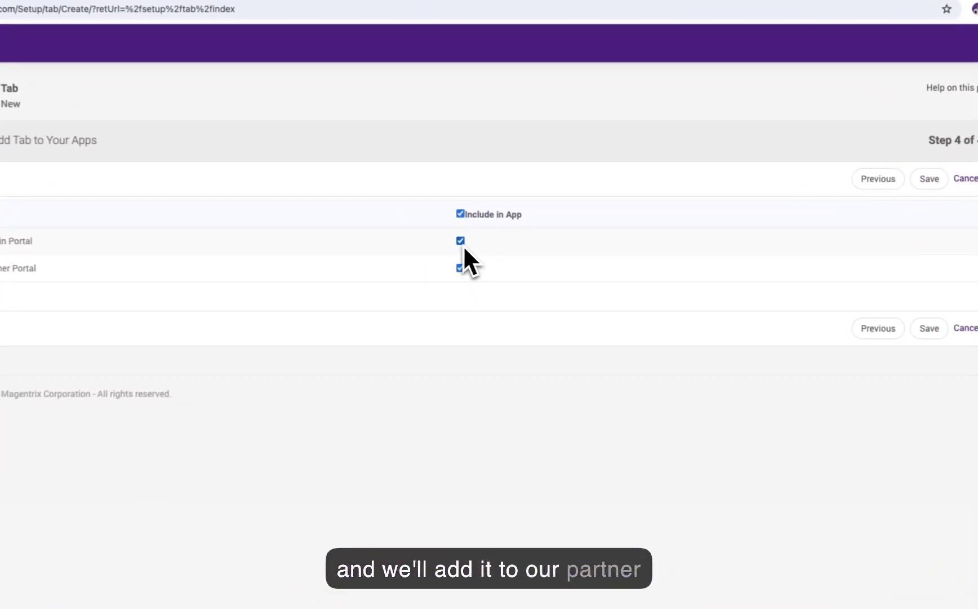
click(524, 248)
click(904, 322)
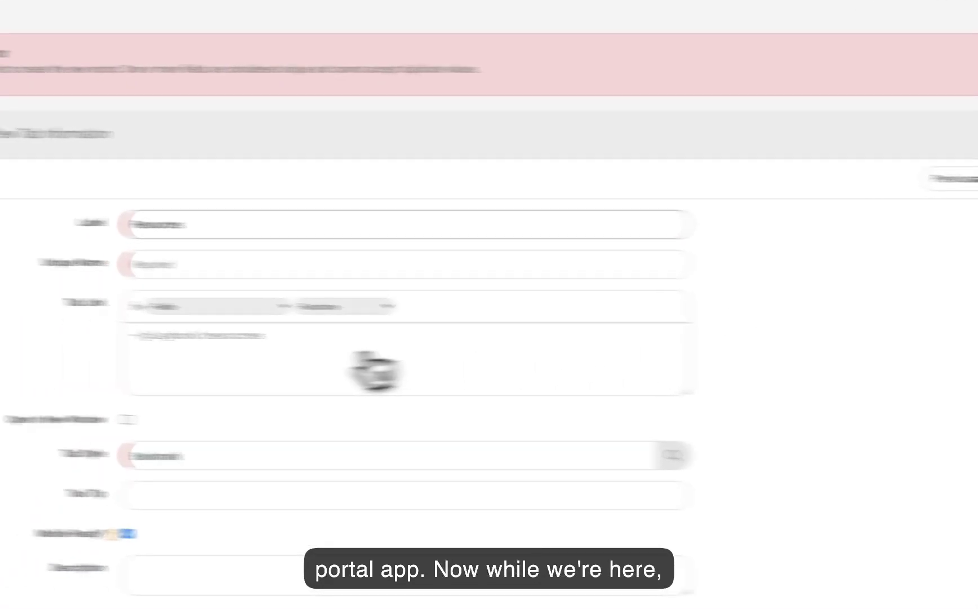
- Change the tab's Unique Name to Resources1
click(405, 275)
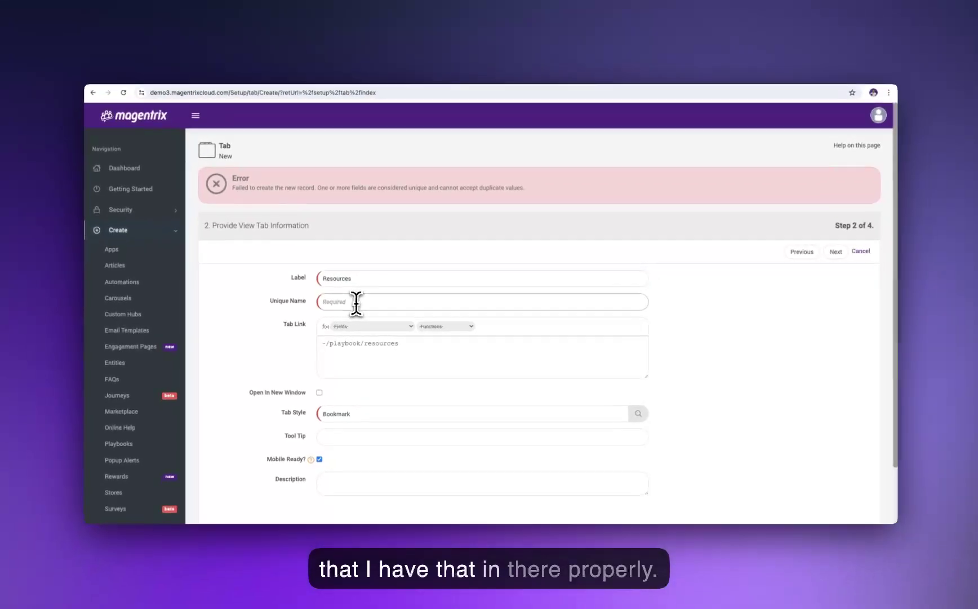
text(Resources)
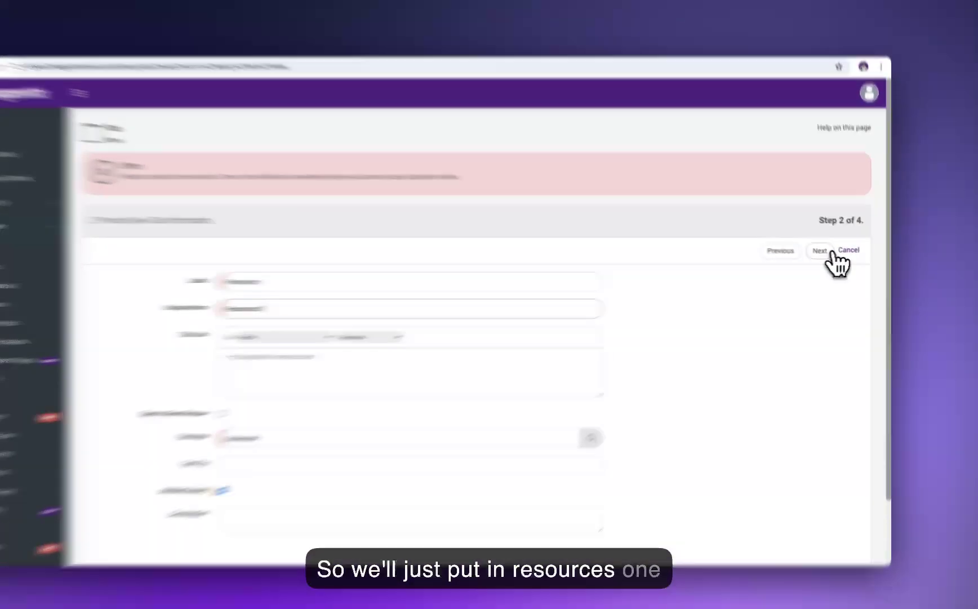
click(830, 252)
- Set Administrator and Partner User to Default On, exclude Admin Portal, and save the tab
click(574, 347)
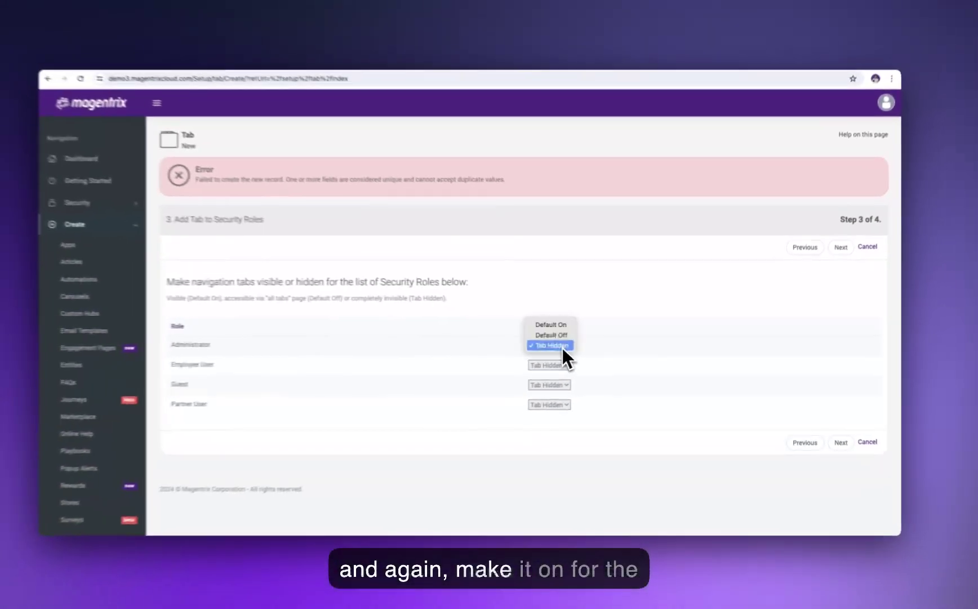
click(555, 325)
click(549, 404)
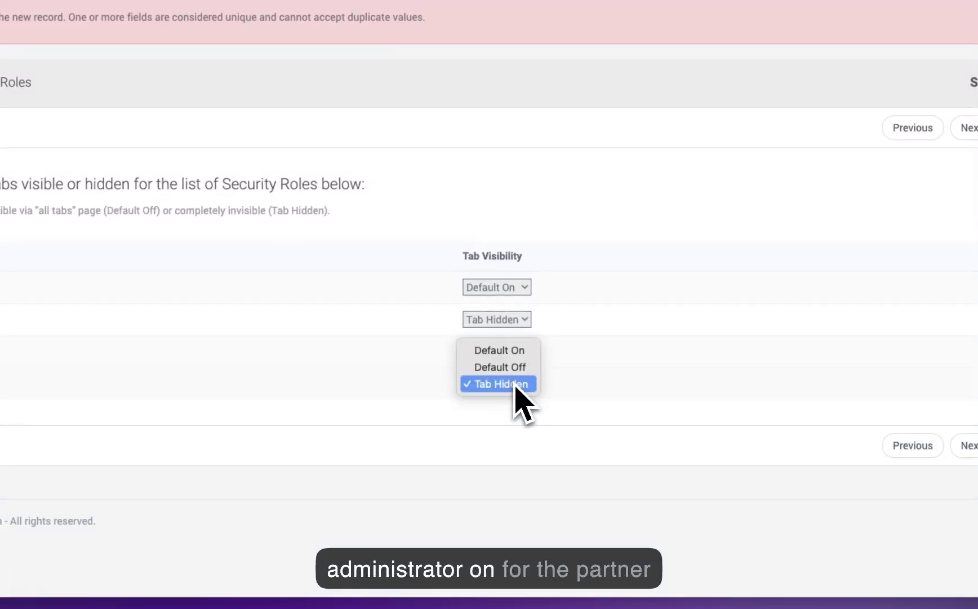
click(515, 356)
click(965, 446)
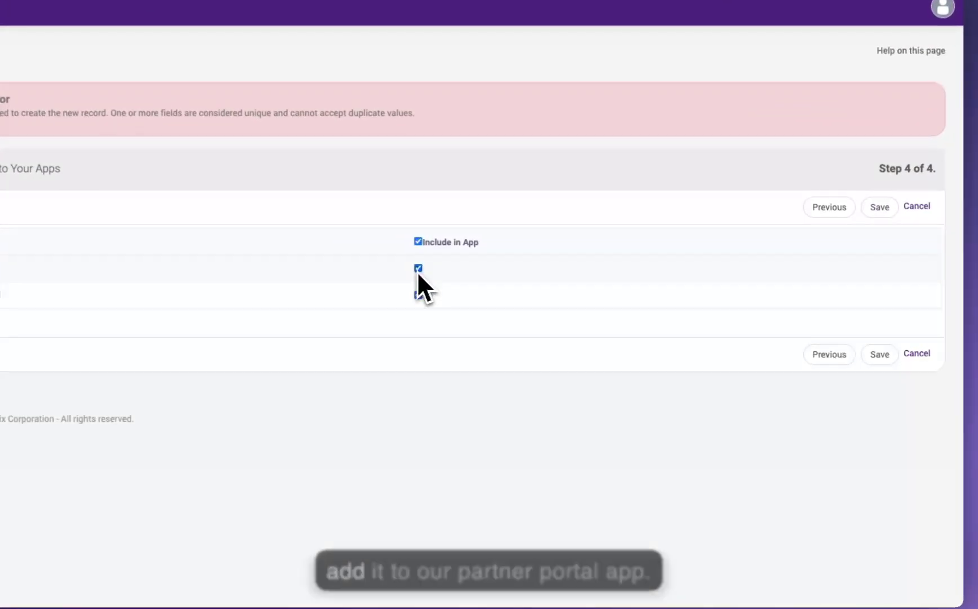
click(525, 294)
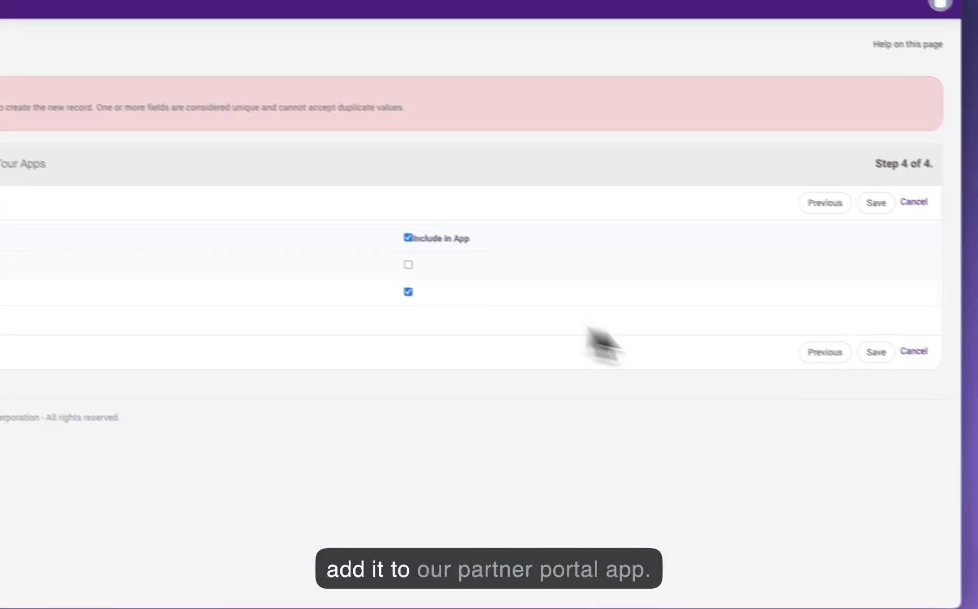
click(815, 331)
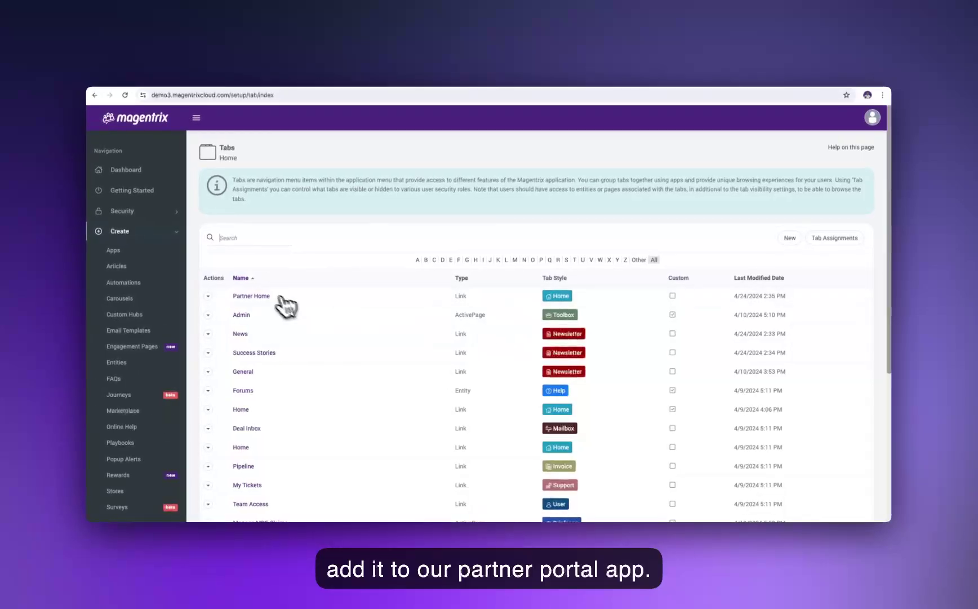
- Find the Upcoming Events tab and save its label as 'Events' by dropping 'Upcoming'
click(260, 238)
text(up)
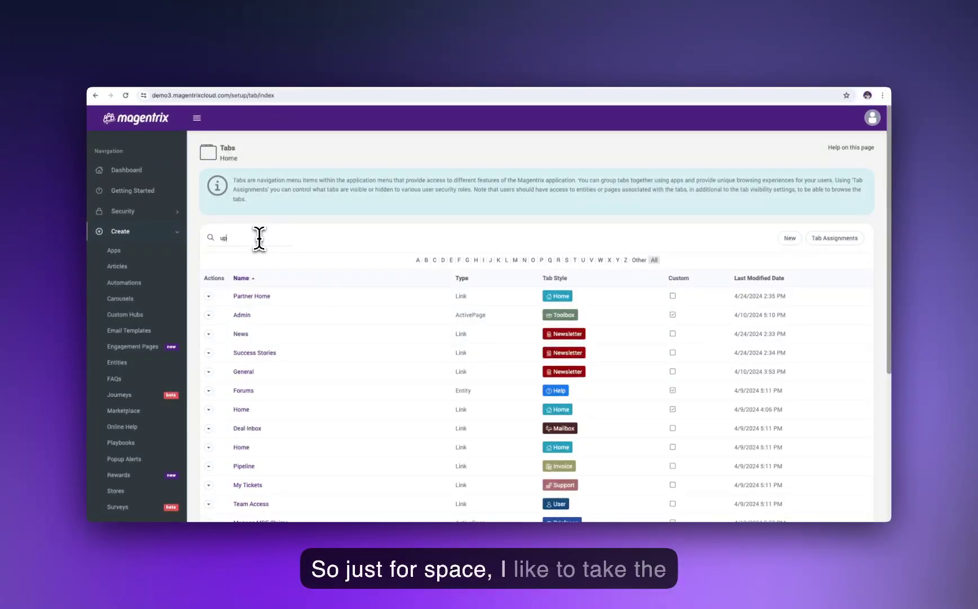
text(com)
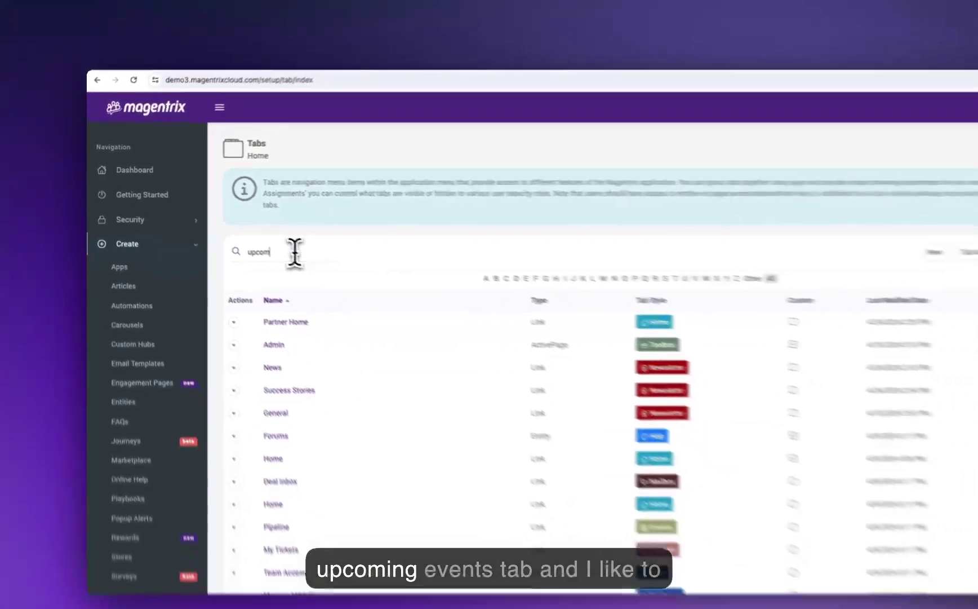
text(in)
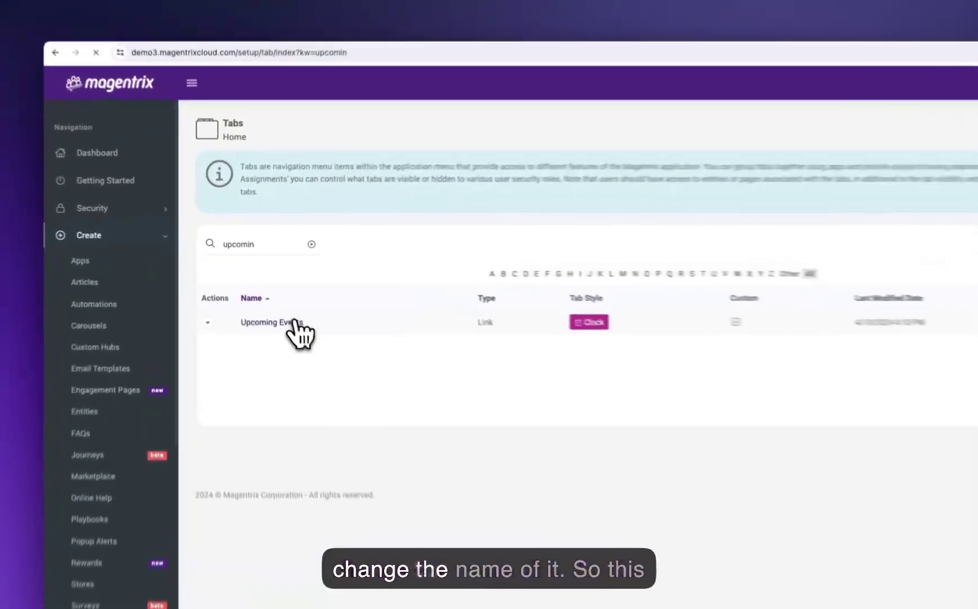
click(275, 298)
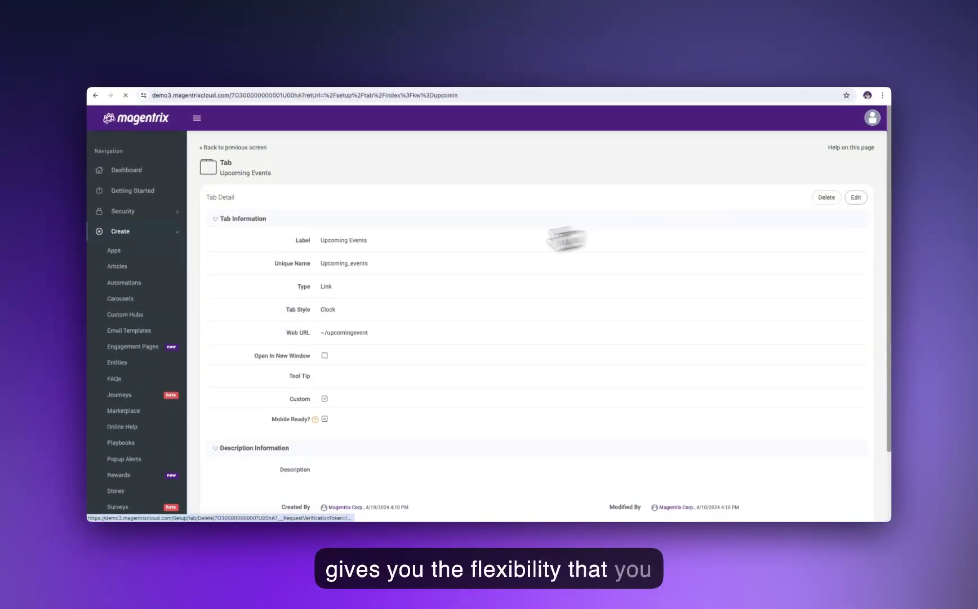
double_click(333, 226)
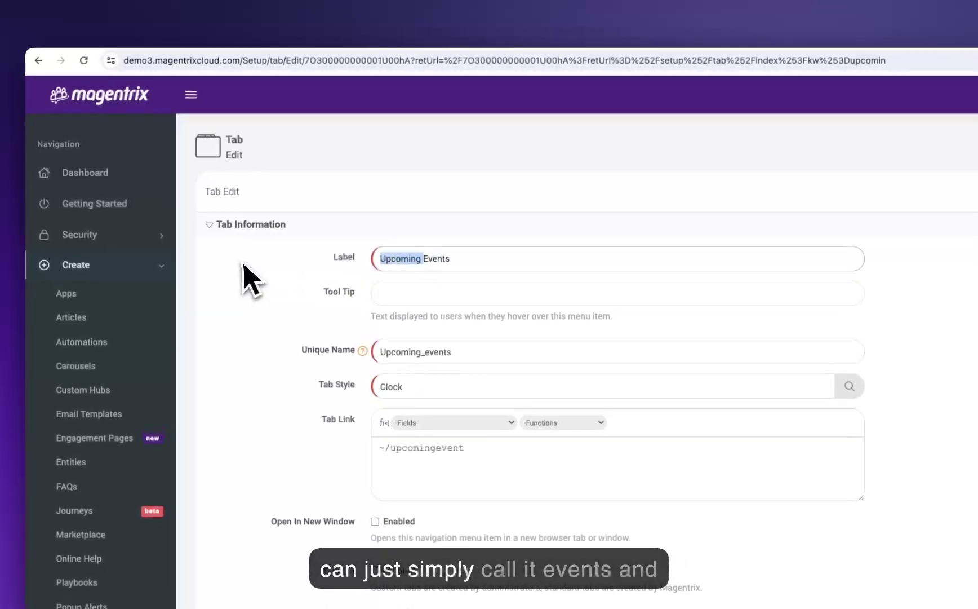
key(BackSpace)
click(847, 194)
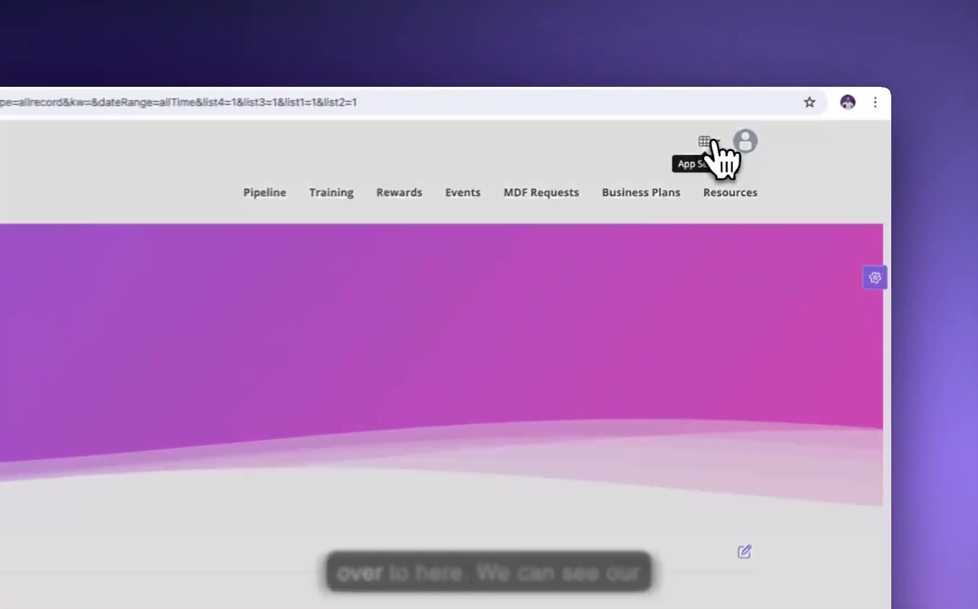
- Switch to the Partner Portal app and view its Training and Rewards pages
click(787, 116)
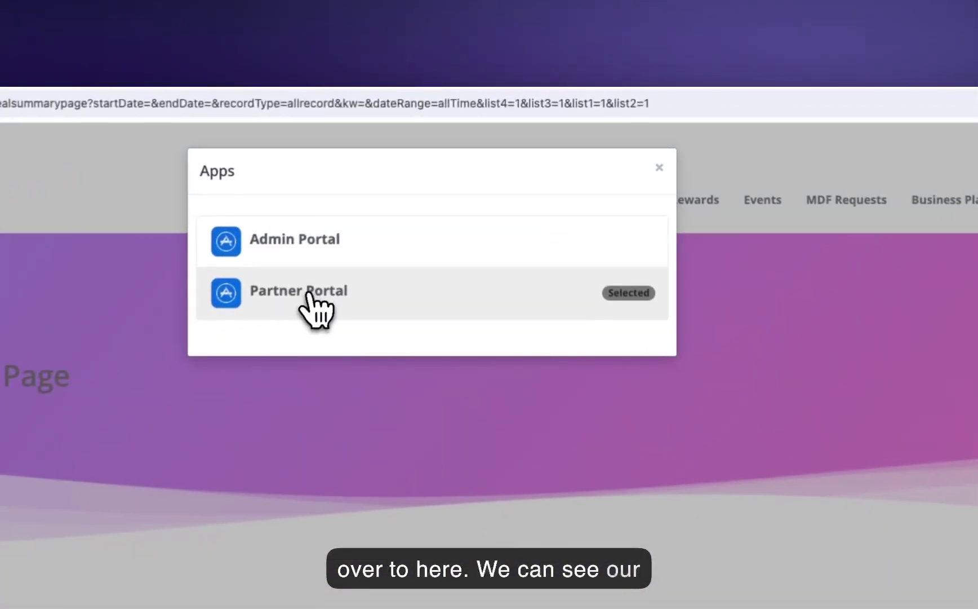
click(396, 201)
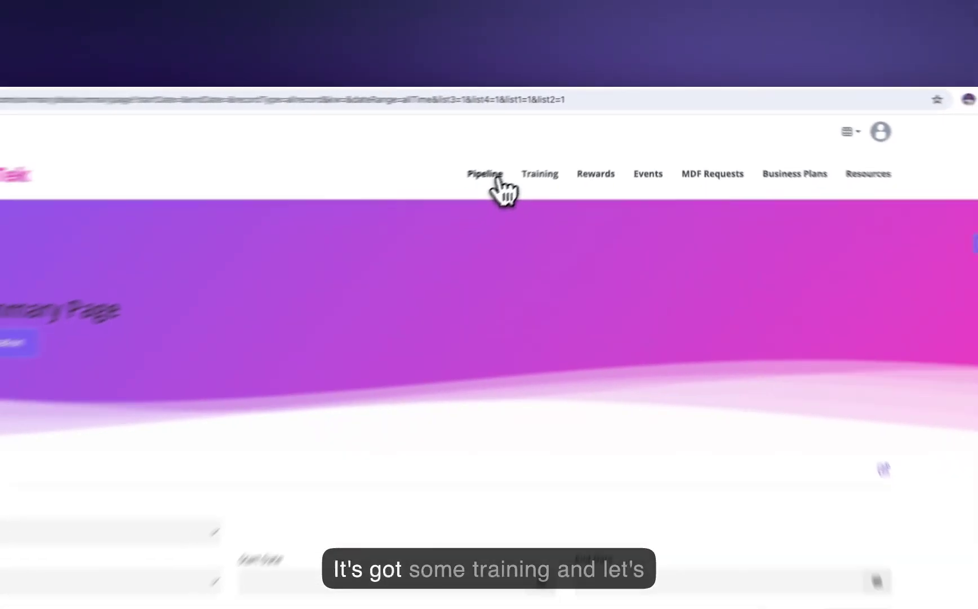
click(540, 175)
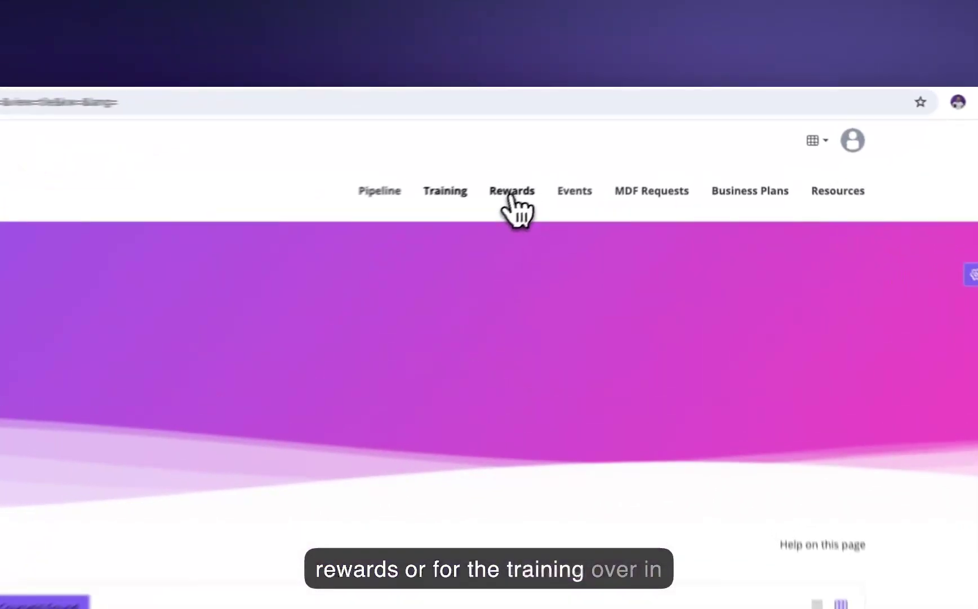
click(611, 148)
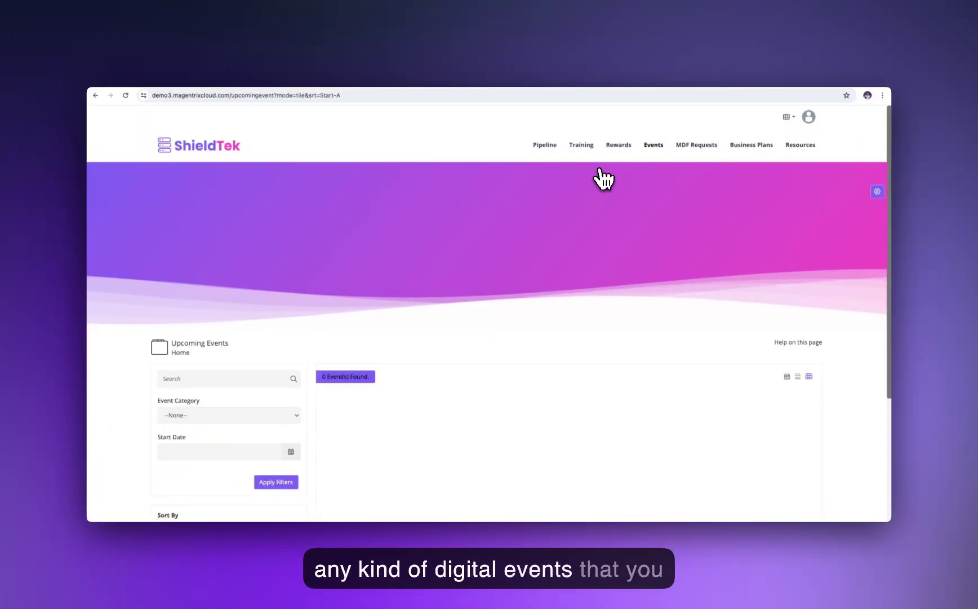
- Check the event category filters, tour MDF Requests, Business Plans and Resources, and open admin shortcuts
click(282, 415)
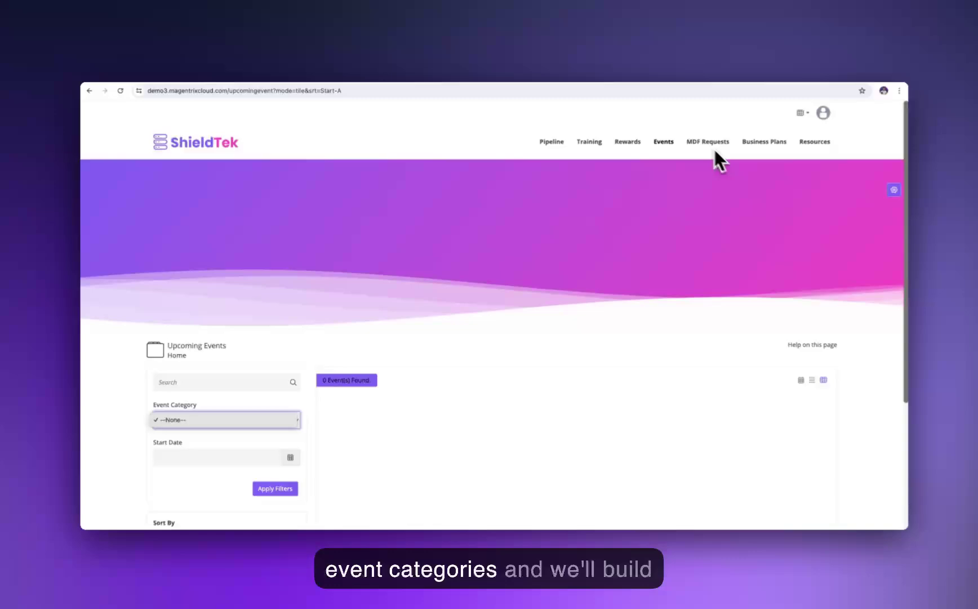
click(713, 148)
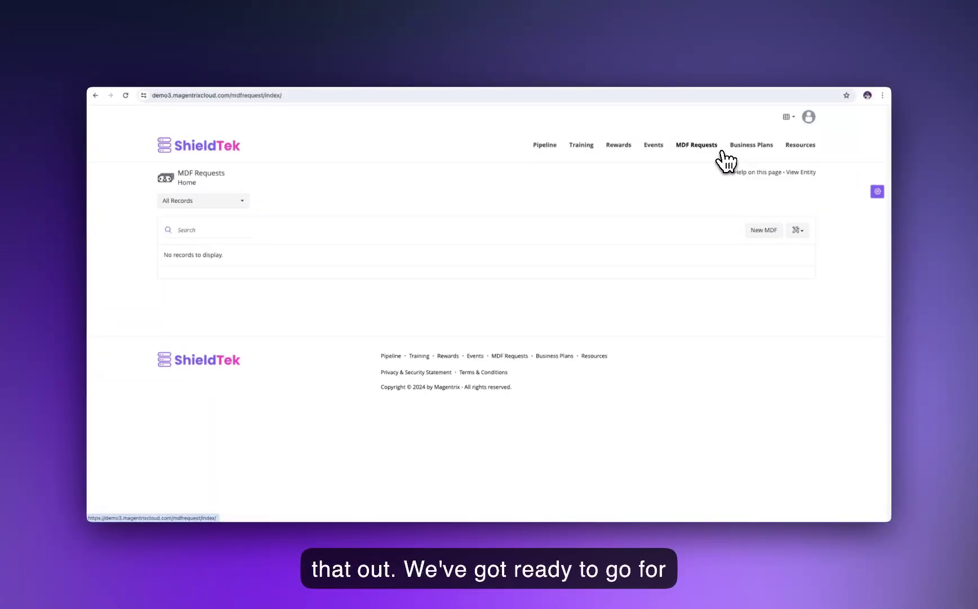
click(756, 145)
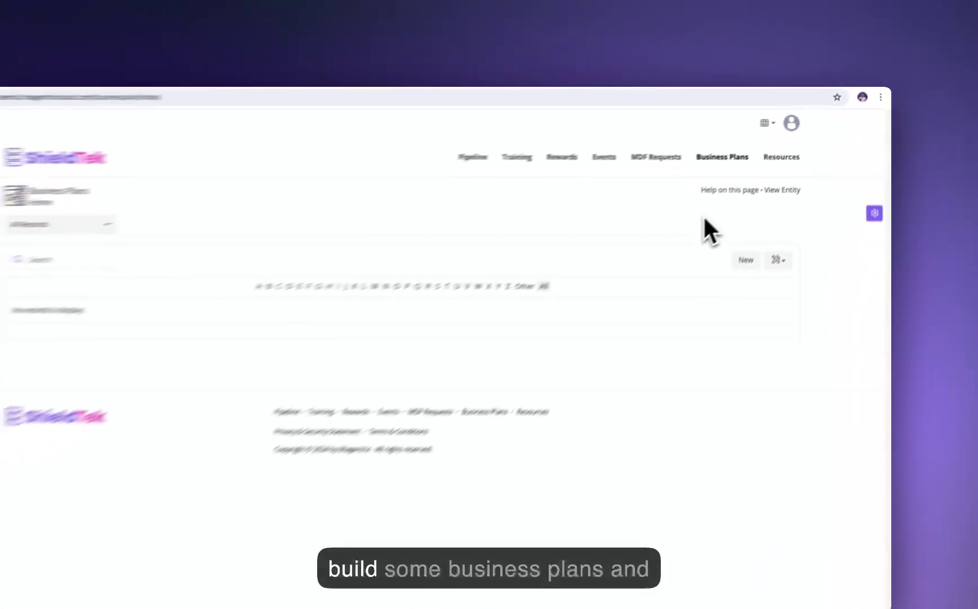
click(782, 157)
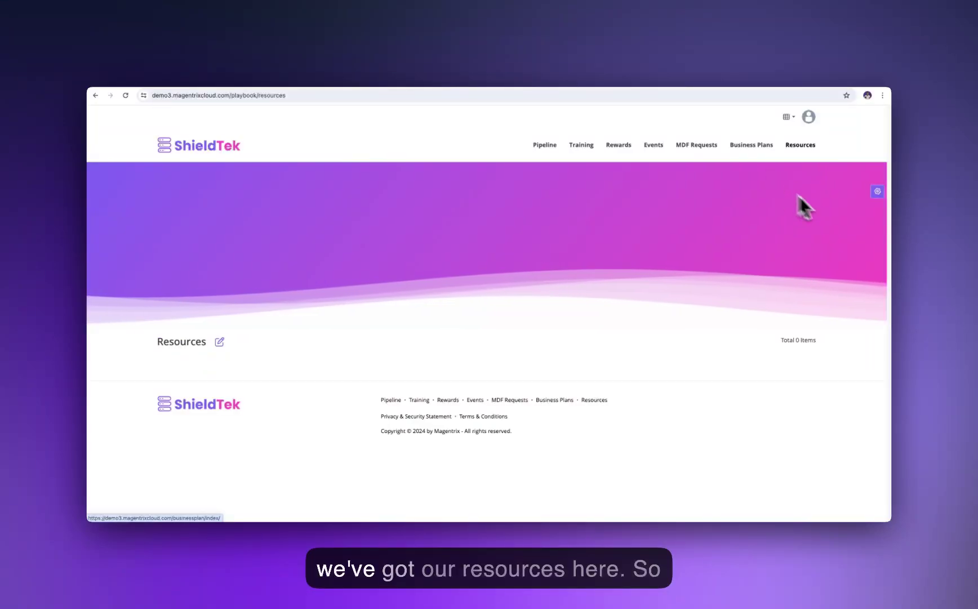
click(877, 193)
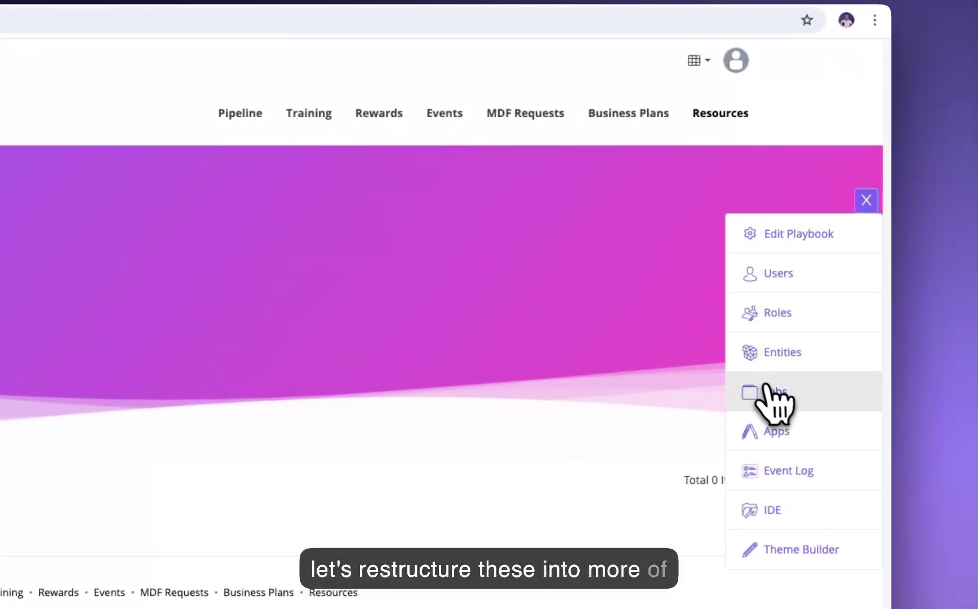
- In the Partner Portal app, add Partner Home to the top of the menu and move Resources after Pipeline
click(771, 395)
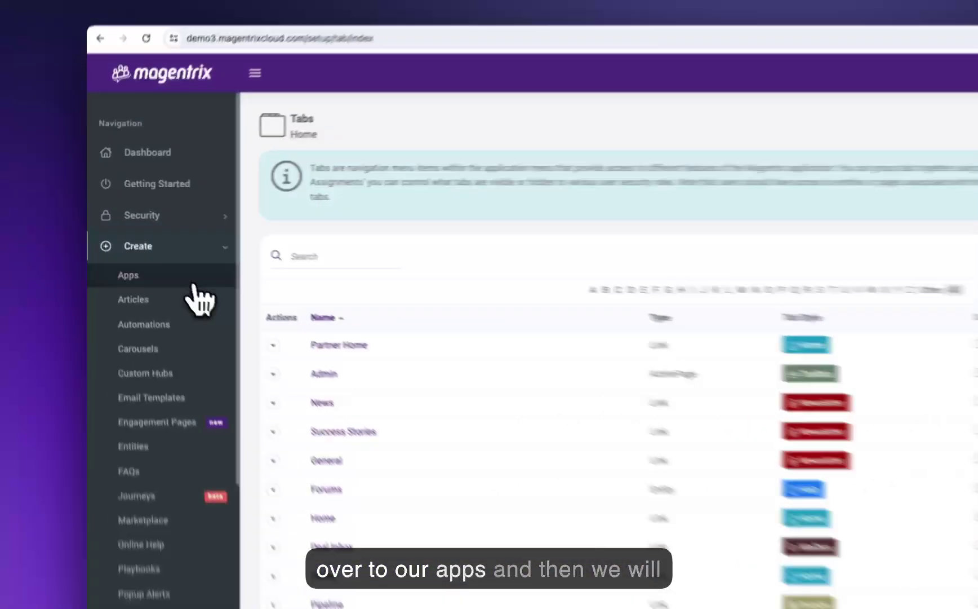
click(140, 253)
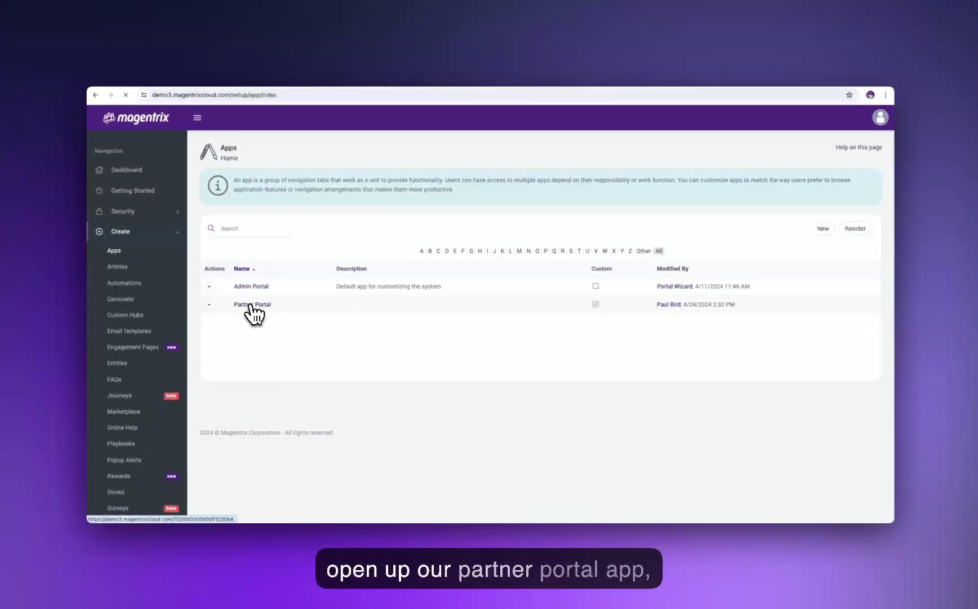
click(256, 309)
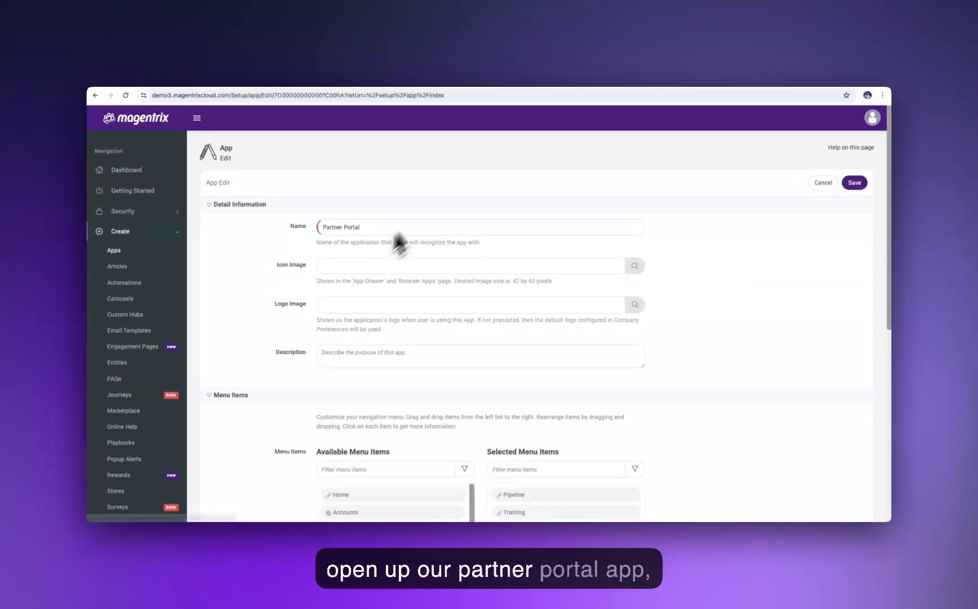
scroll(646, 229, down, 6)
scroll(604, 245, up, 1)
scroll(446, 251, down, 2)
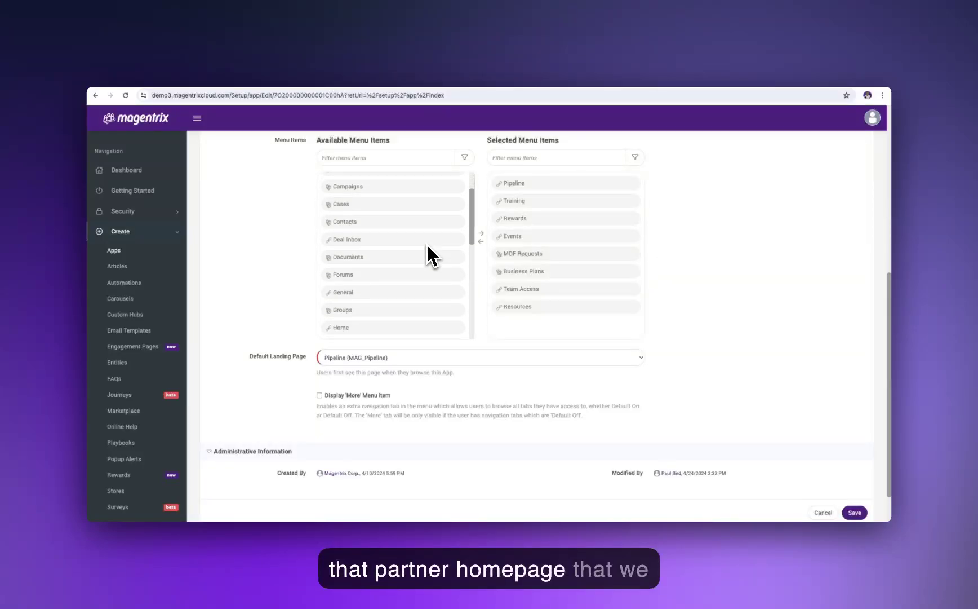
scroll(427, 246, down, 3)
scroll(410, 252, down, 4)
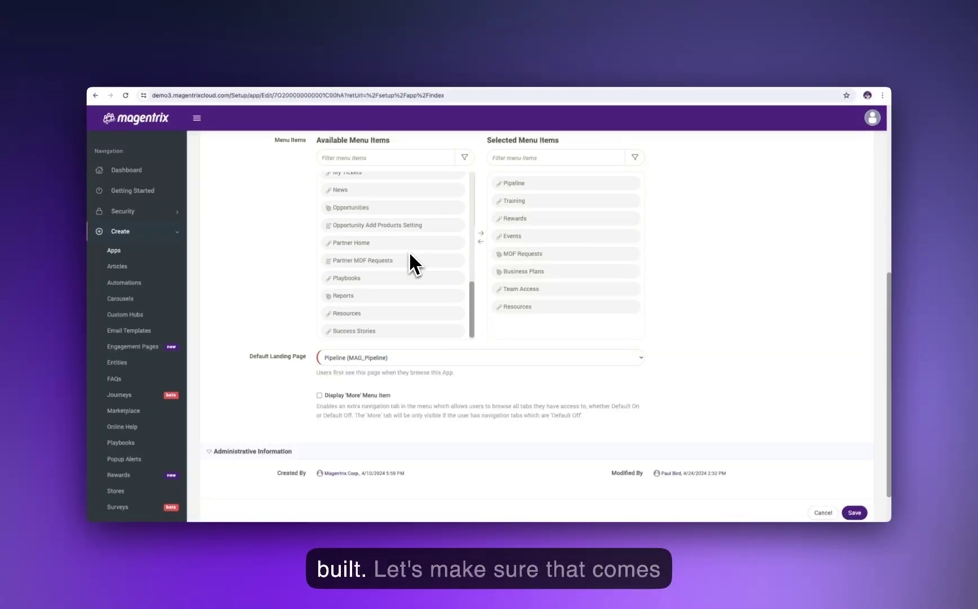
drag(451, 250, 539, 187)
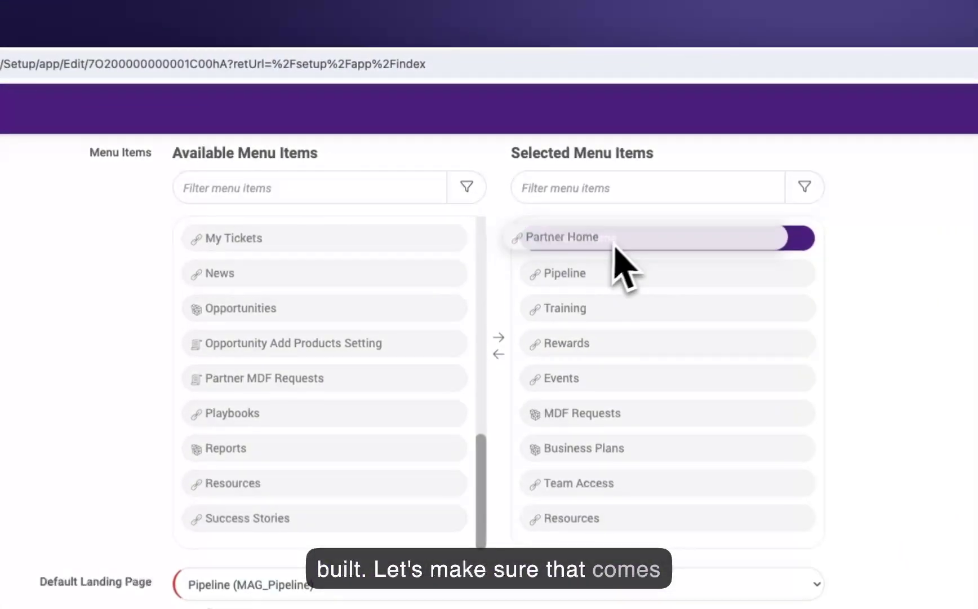
drag(616, 246, 630, 254)
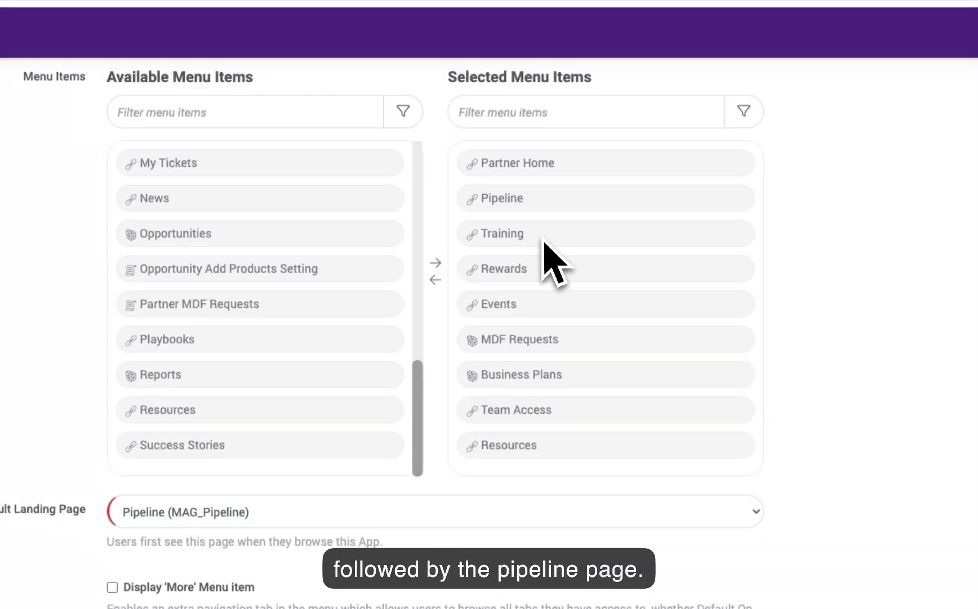
drag(547, 432, 570, 245)
- Add Success Stories and News to the menu, placing News after Resources and Success Stories above Training
scroll(353, 410, down, 3)
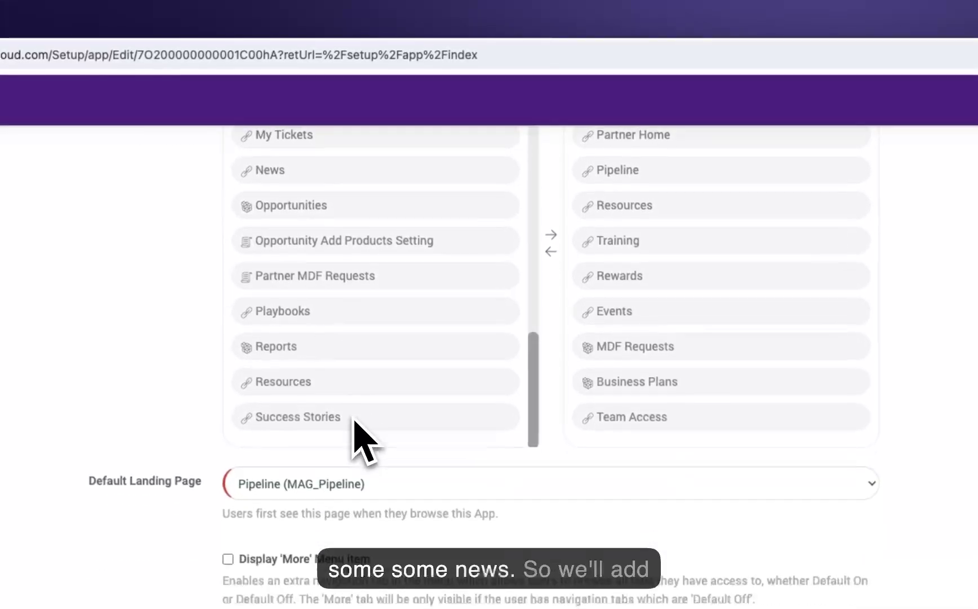
scroll(352, 394, up, 1)
scroll(352, 389, down, 1)
drag(271, 423, 648, 282)
scroll(350, 279, up, 1)
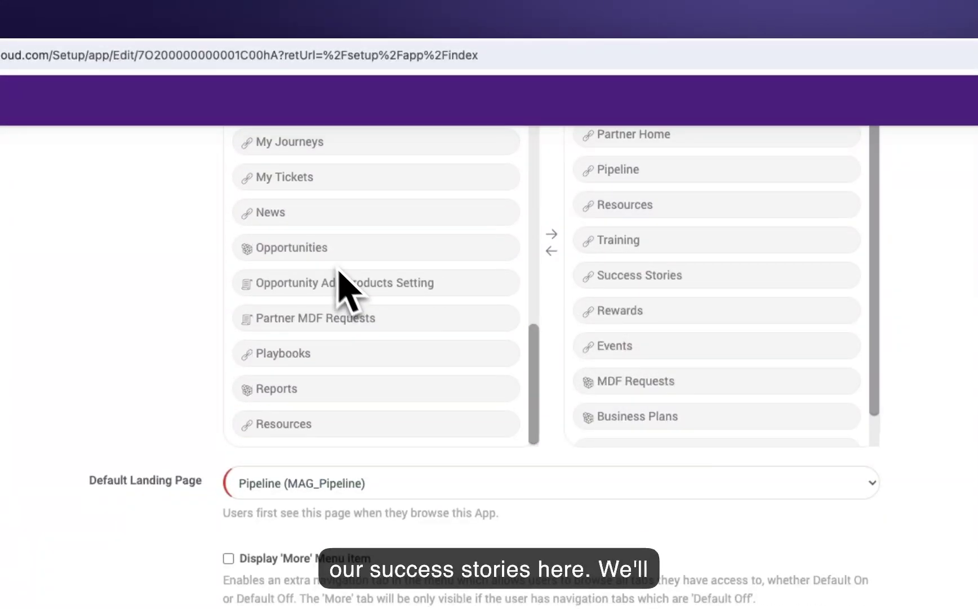
drag(308, 211, 657, 241)
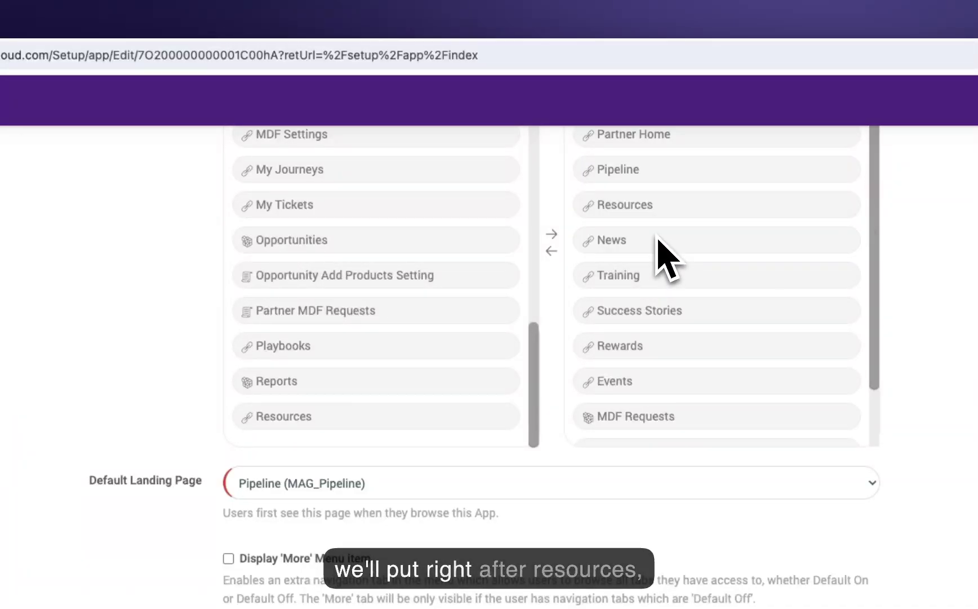
drag(647, 302, 649, 292)
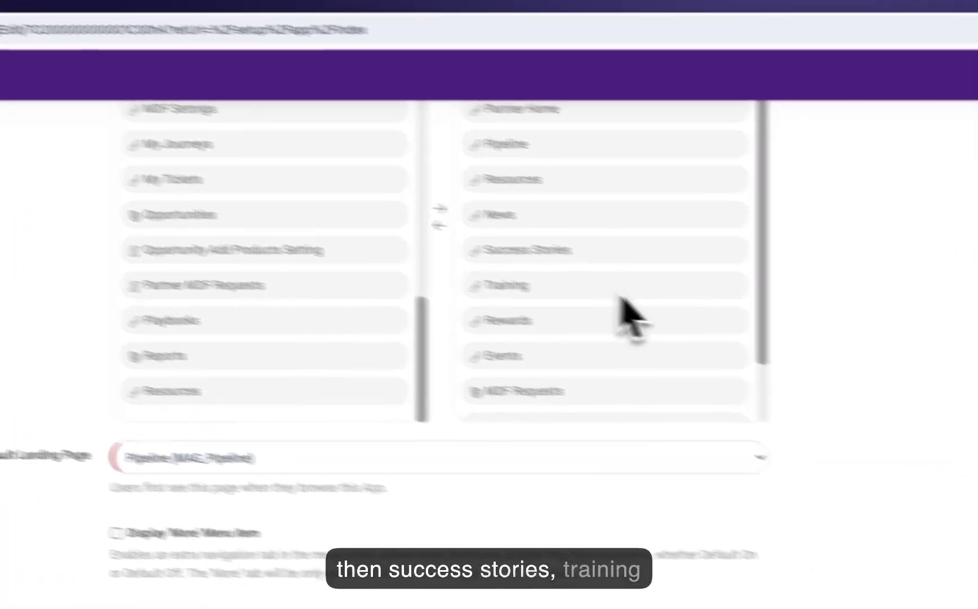
- Set the default landing page to Partner Home and save the Partner Portal app
scroll(465, 369, down, 1)
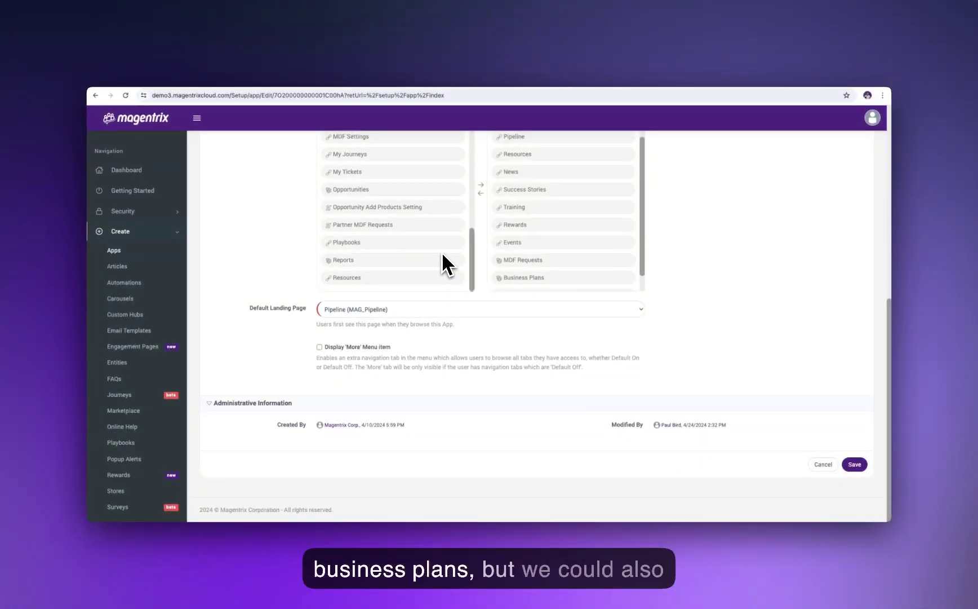
scroll(443, 254, up, 1)
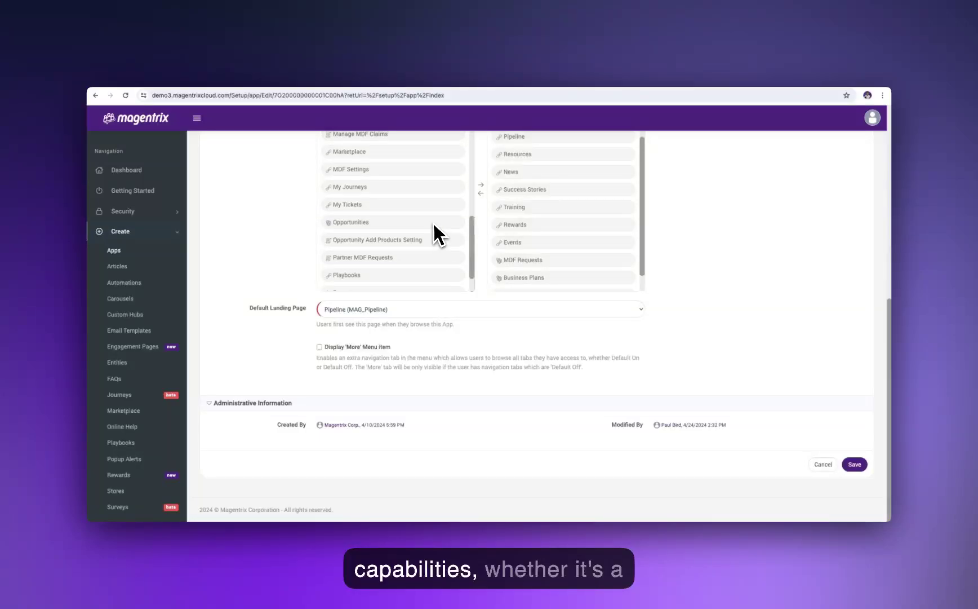
scroll(435, 223, up, 2)
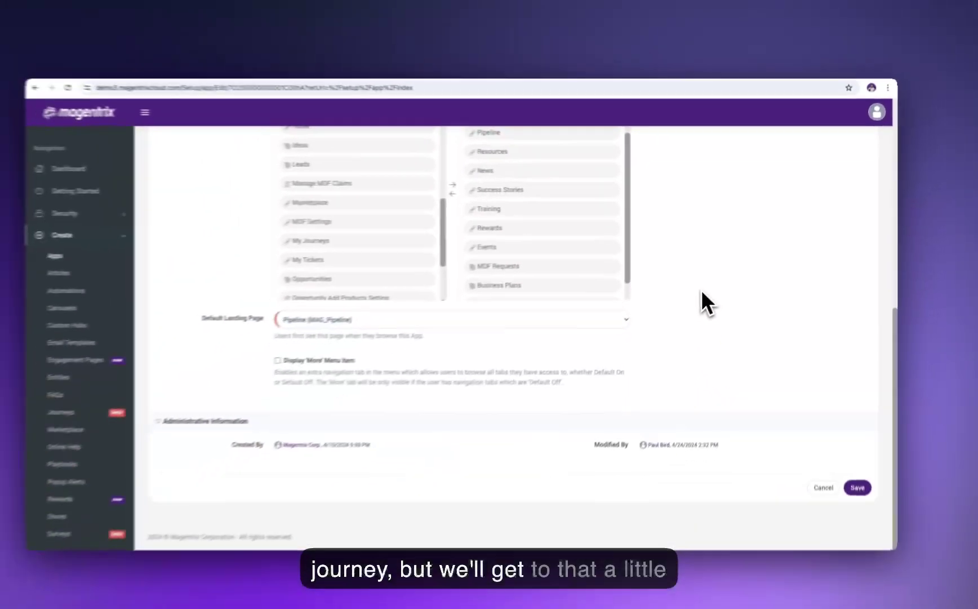
click(641, 310)
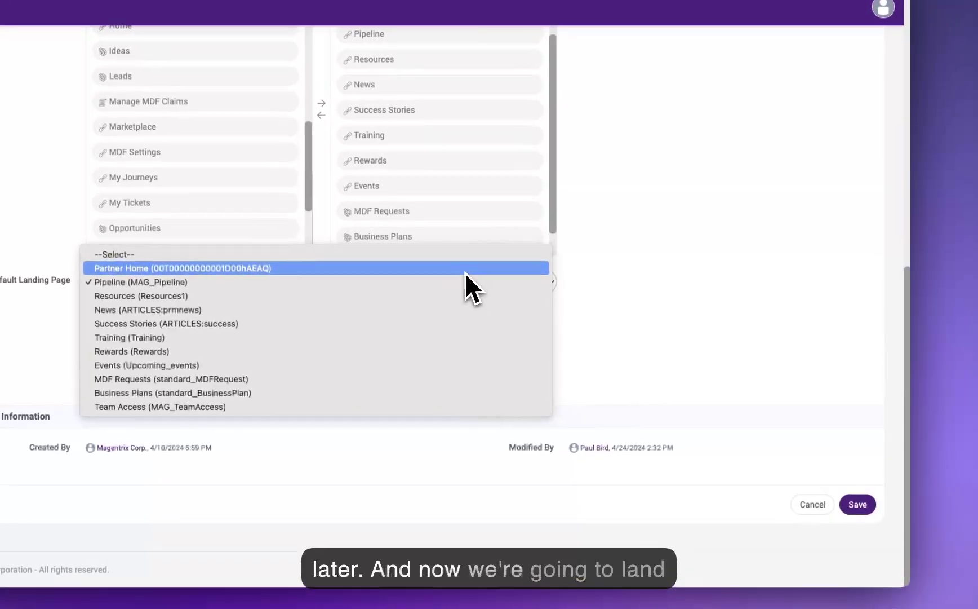
click(580, 304)
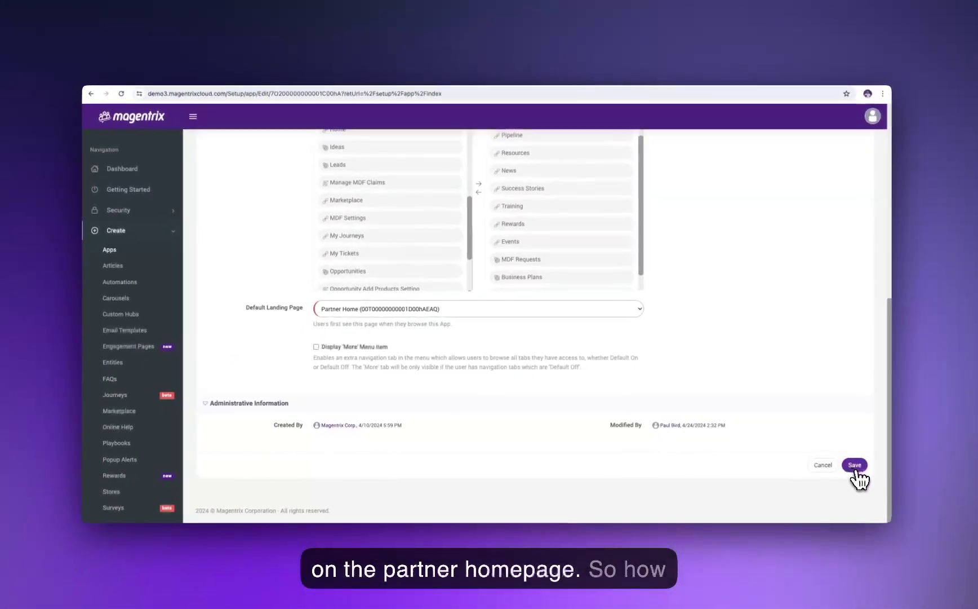
click(858, 505)
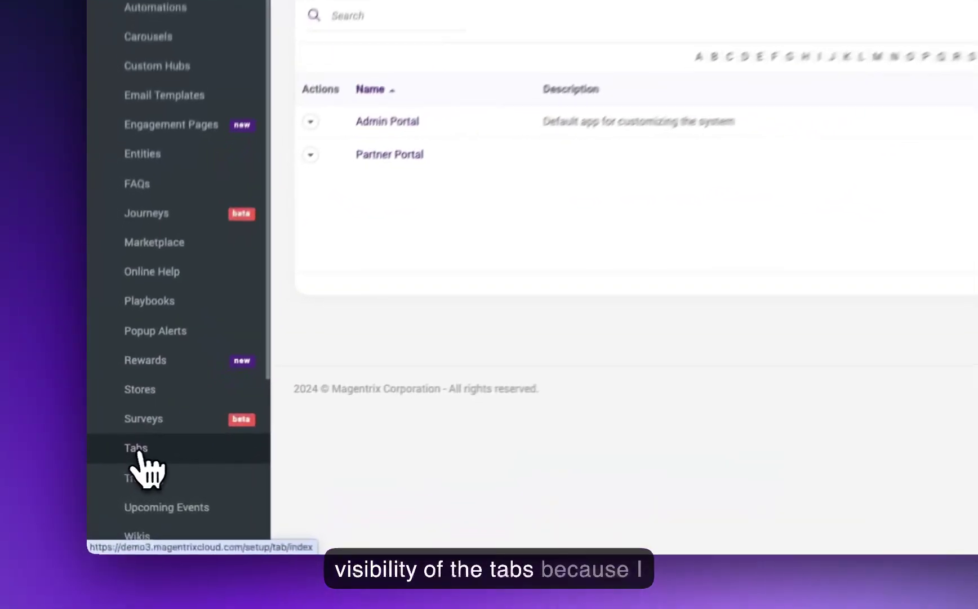
- In Tab Assignments, set Success Stories and News to Default On and Partner Home to Default Off, then save
click(116, 464)
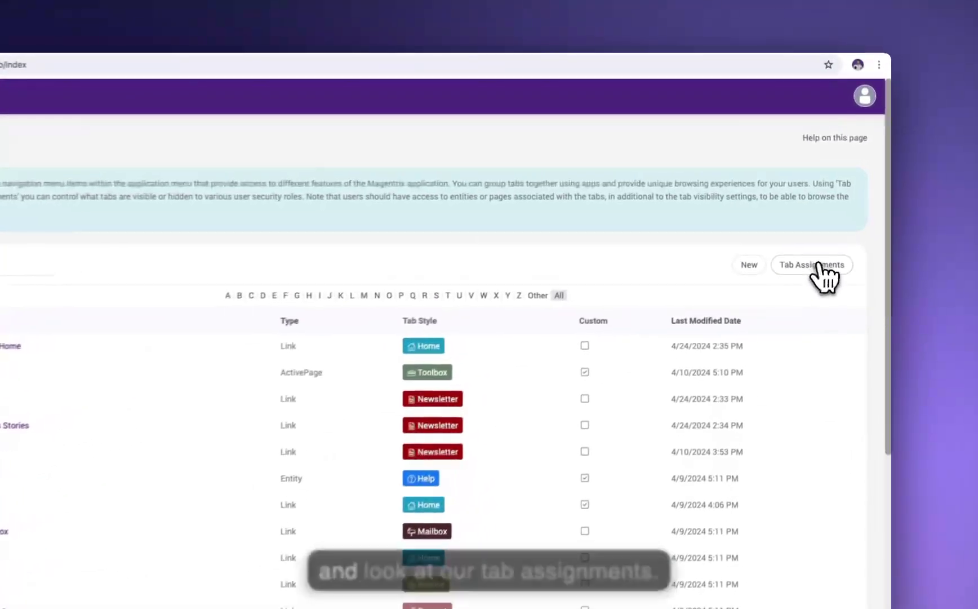
click(802, 247)
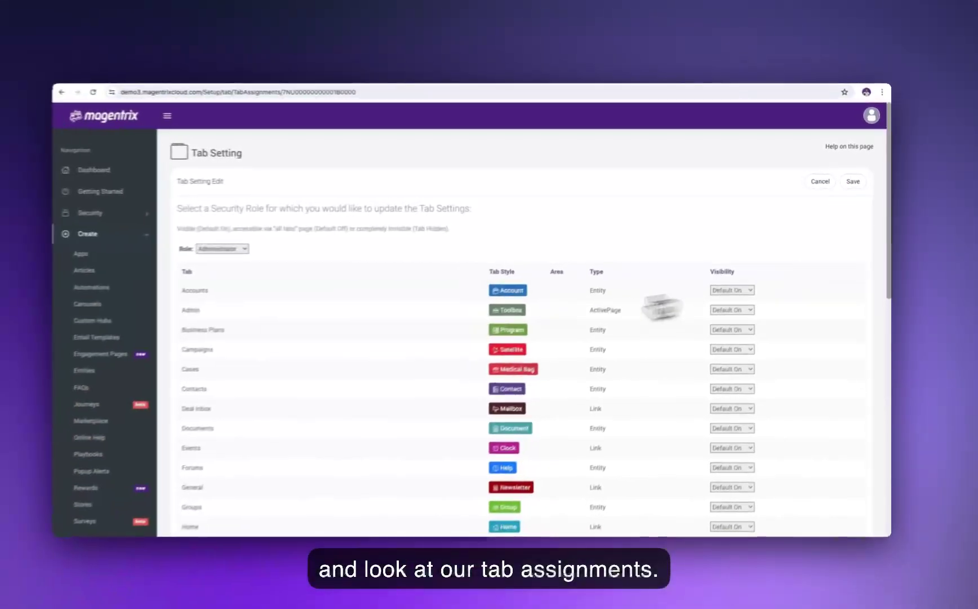
scroll(785, 290, down, 15)
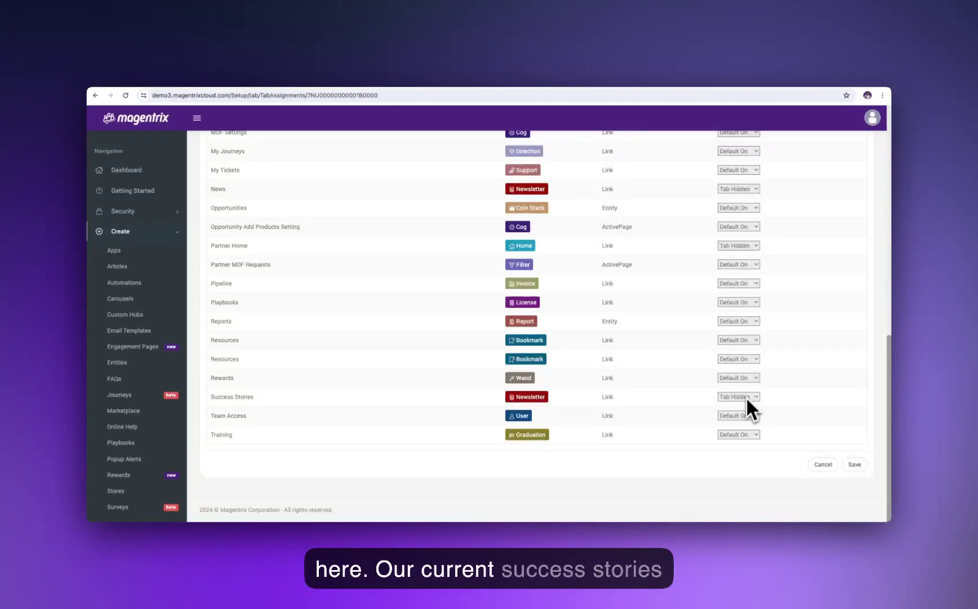
click(745, 397)
click(750, 388)
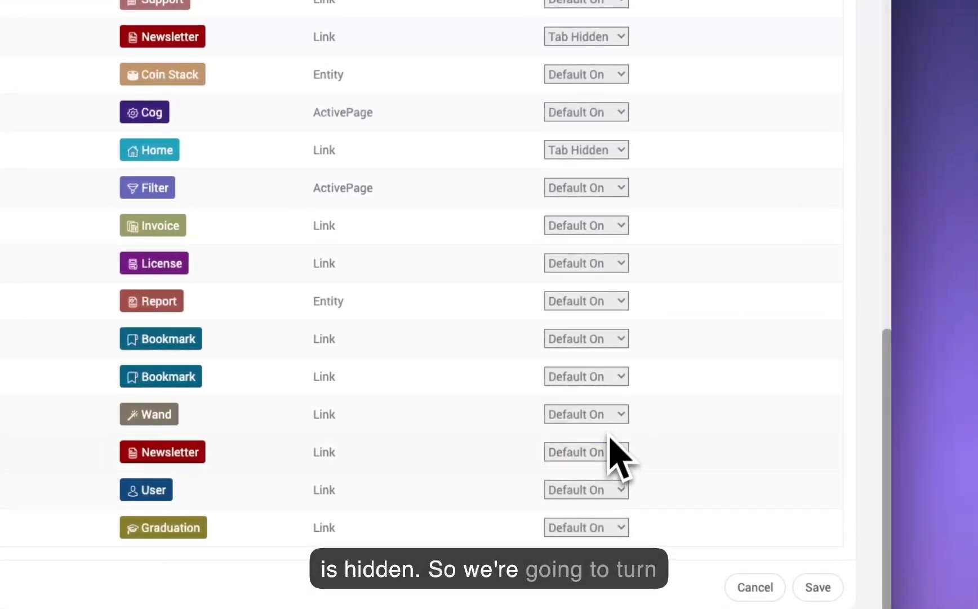
click(608, 151)
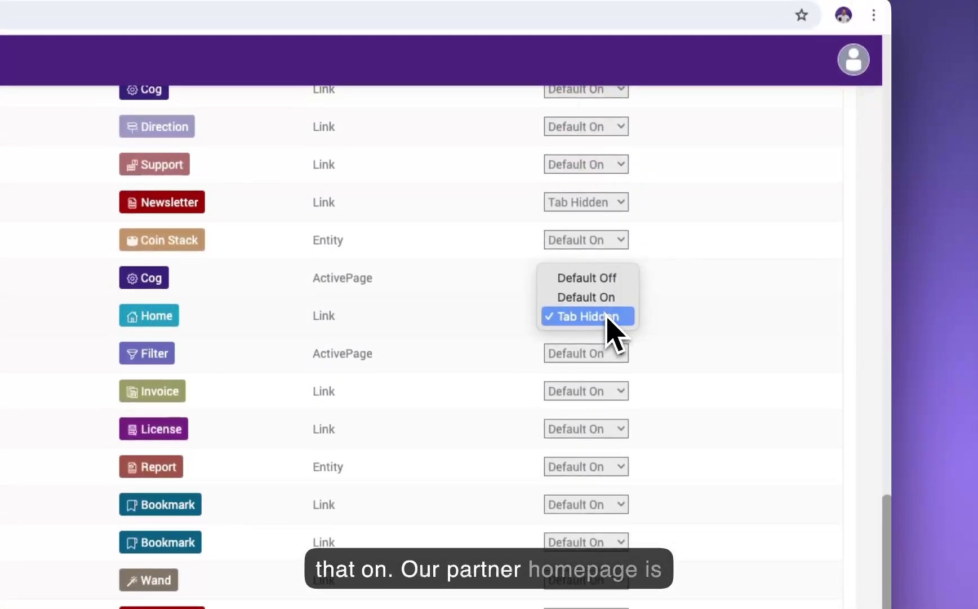
click(603, 281)
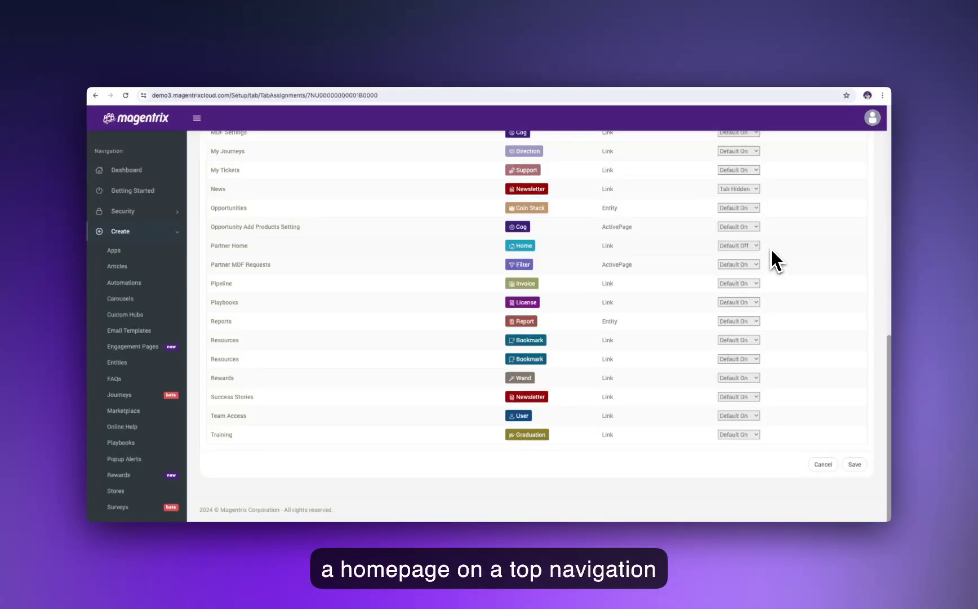
click(738, 188)
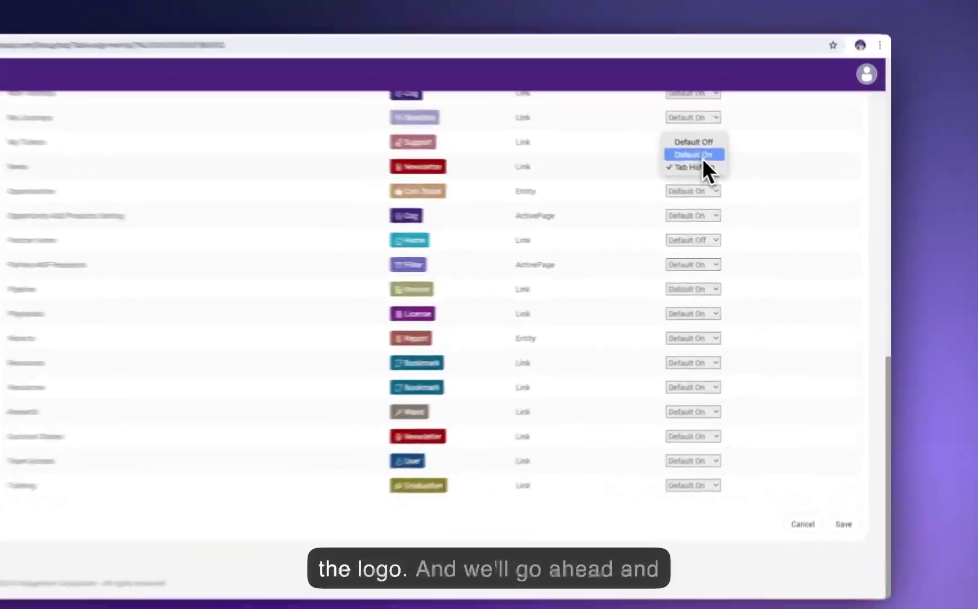
click(736, 177)
click(838, 503)
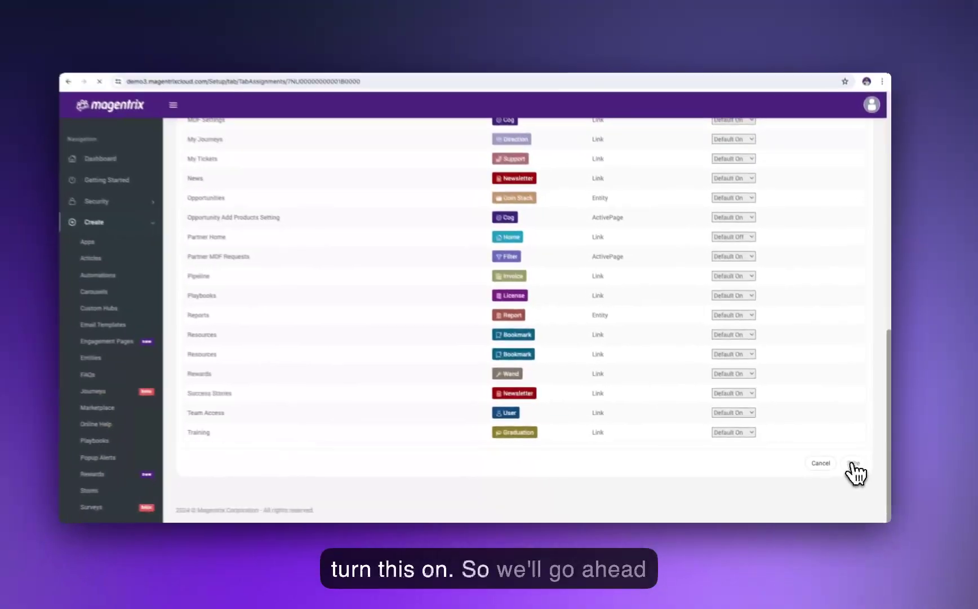
- Reapply Success Stories Default On for the Administrator role and save again
scroll(823, 394, down, 20)
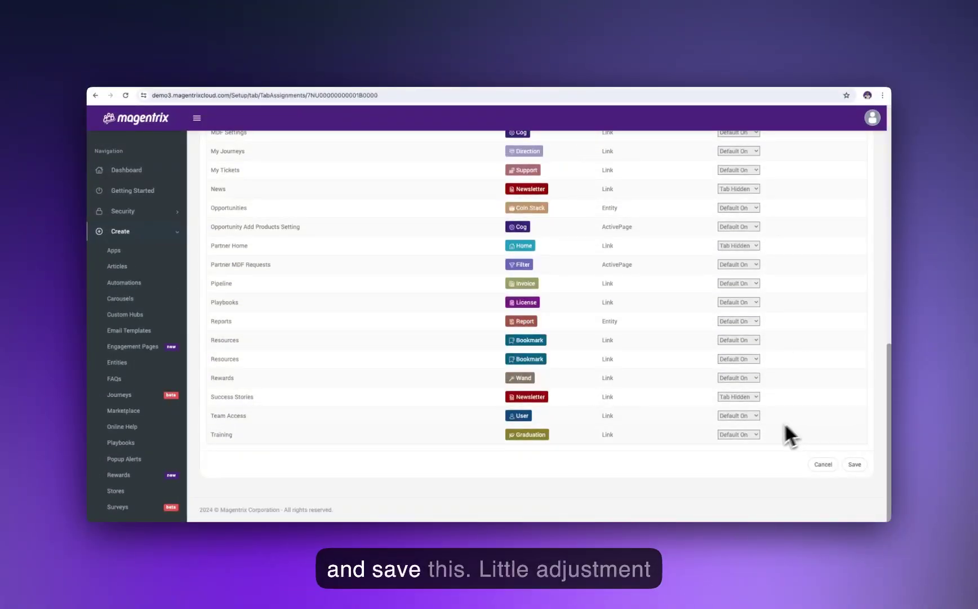
click(730, 397)
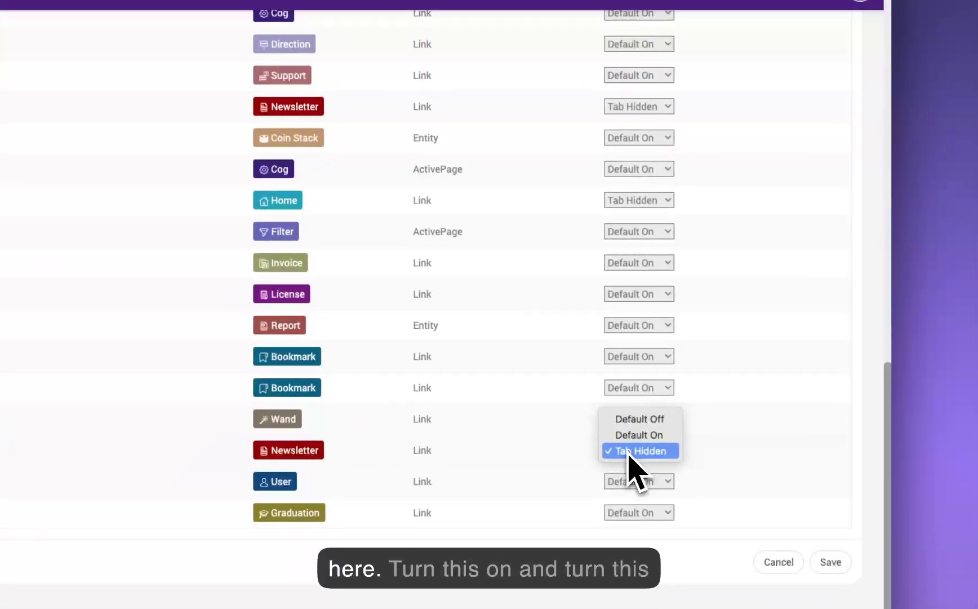
click(634, 435)
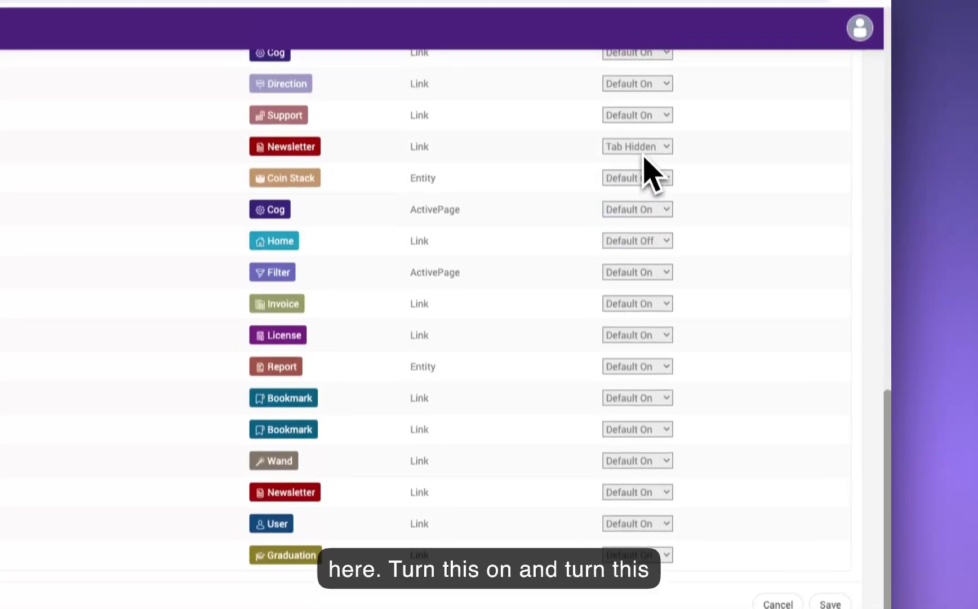
click(648, 105)
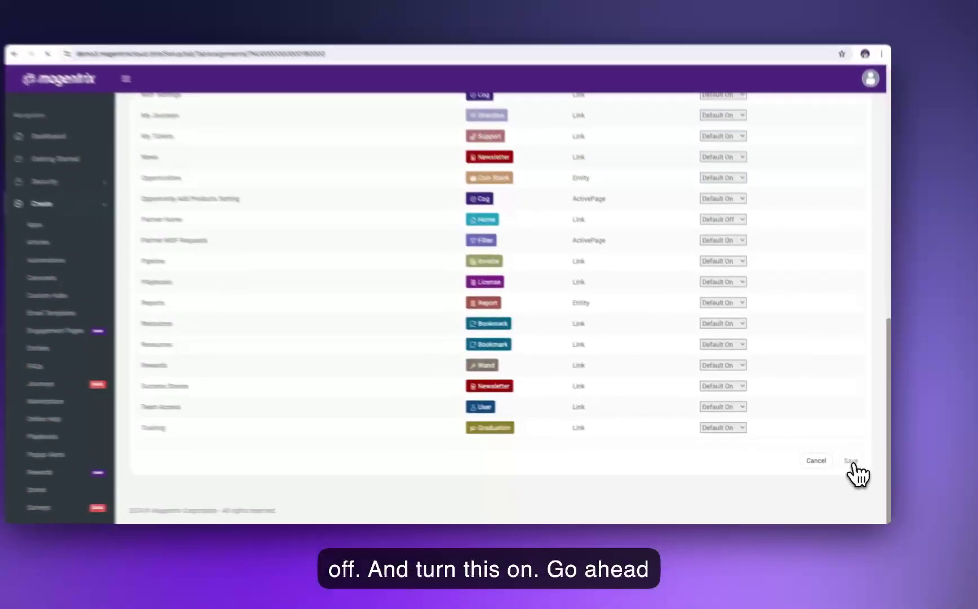
click(830, 584)
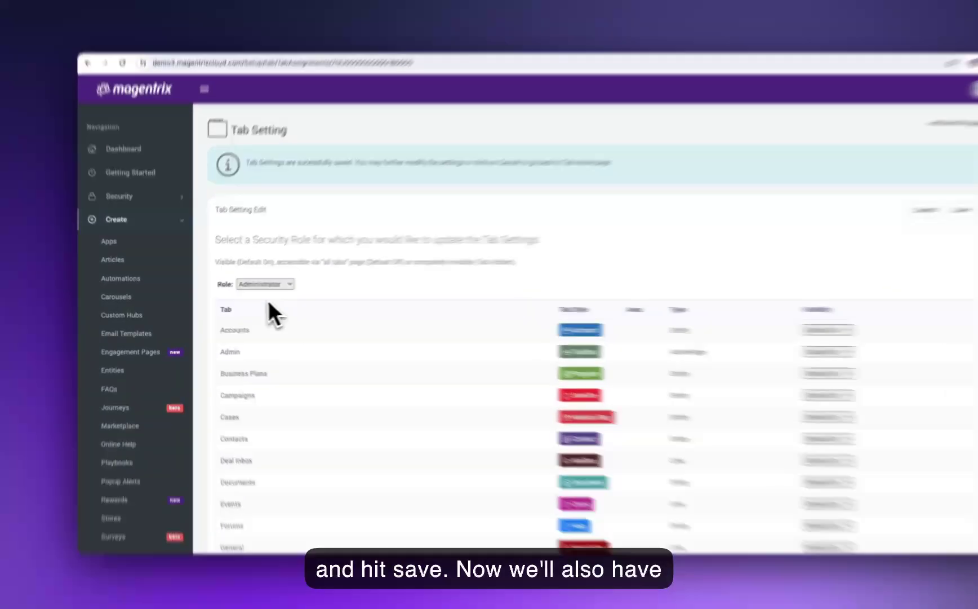
click(256, 287)
- For the Partner User role, set News to Default On and Partner Home to Default Off
click(336, 322)
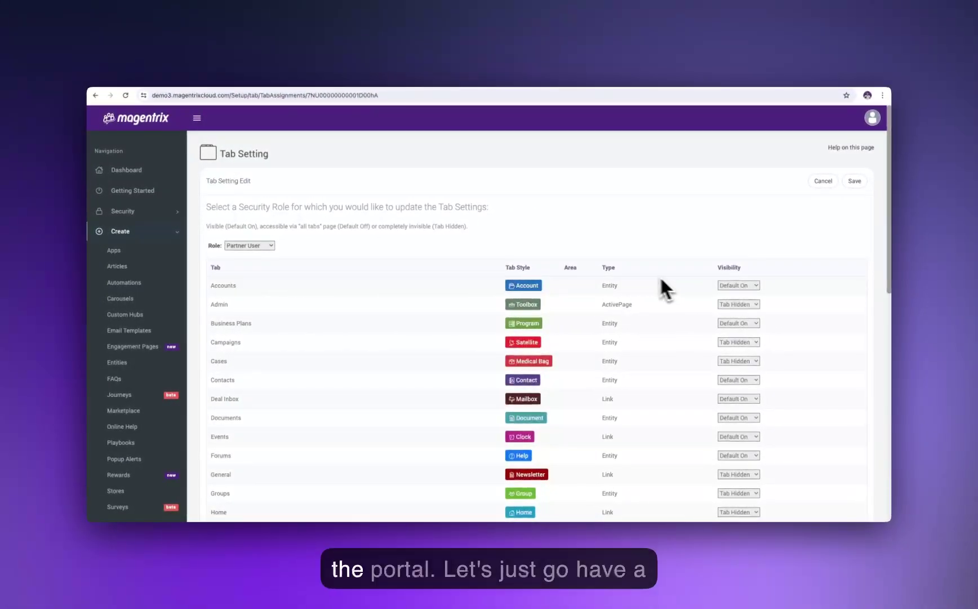
scroll(756, 326, down, 1)
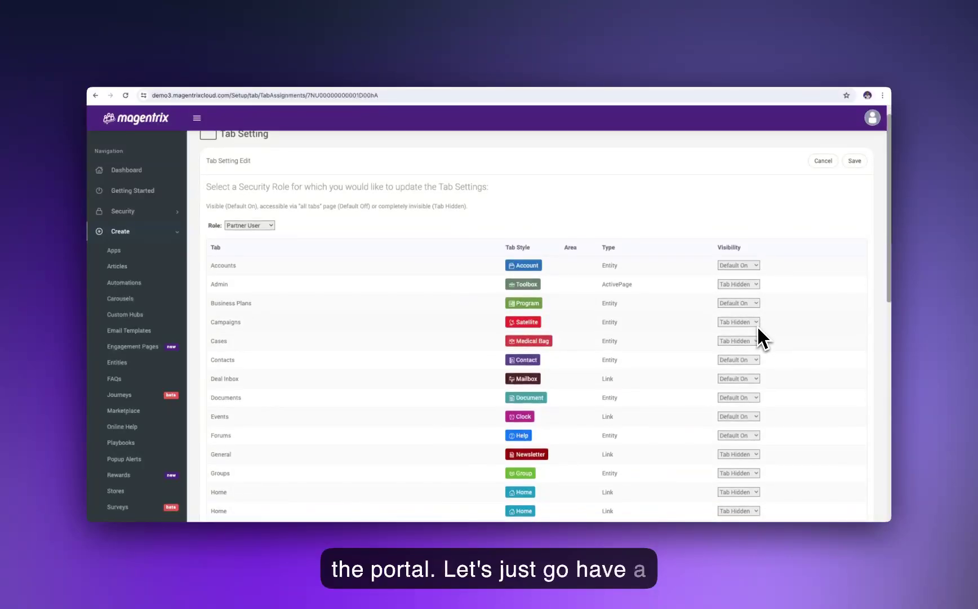
scroll(750, 326, down, 3)
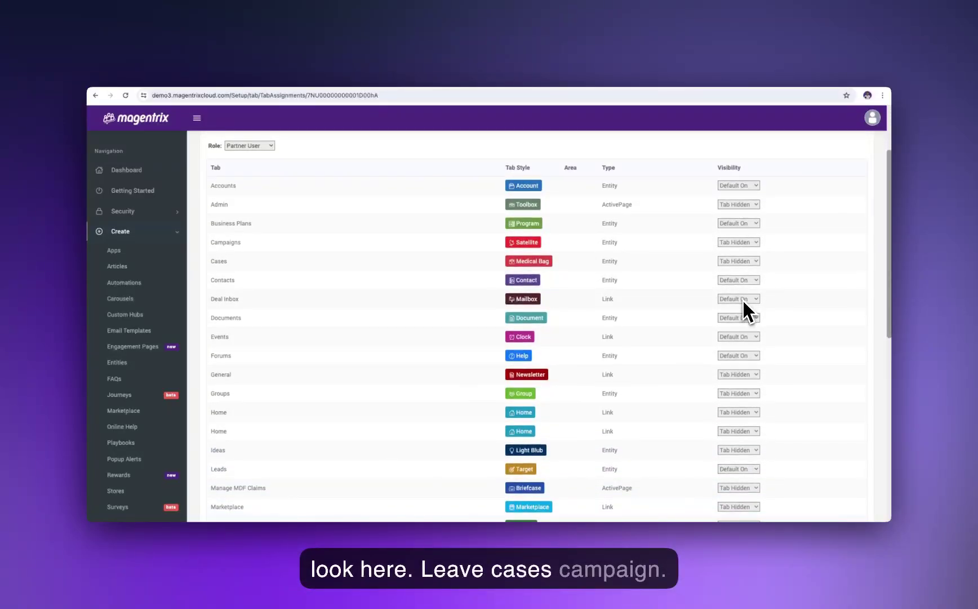
scroll(744, 293, down, 2)
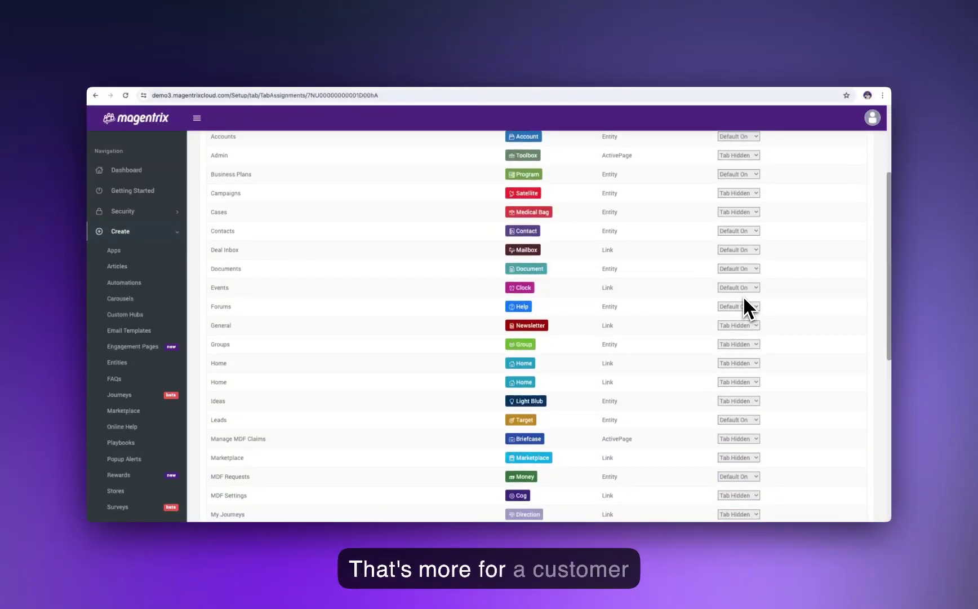
scroll(744, 314, down, 3)
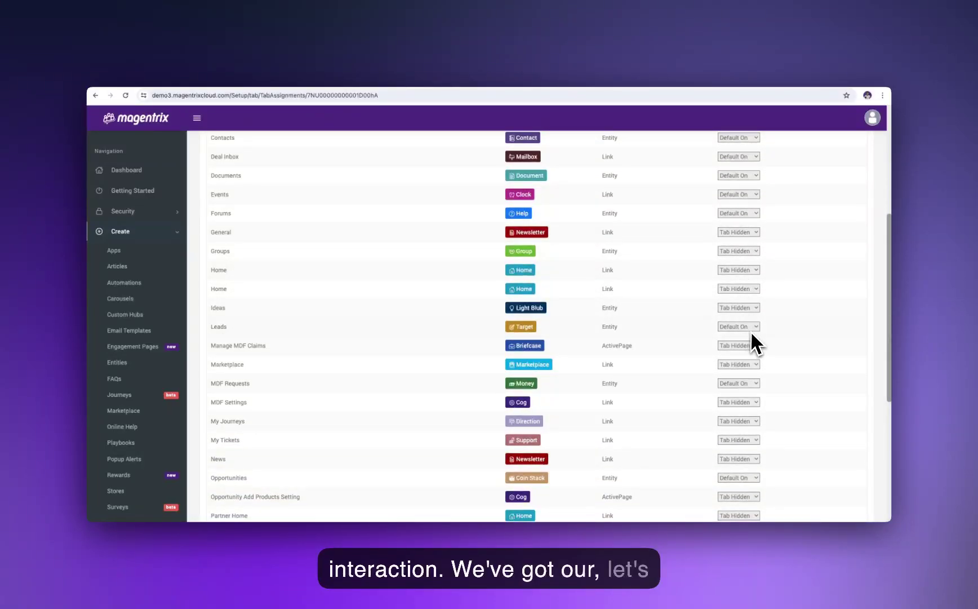
scroll(744, 330, down, 6)
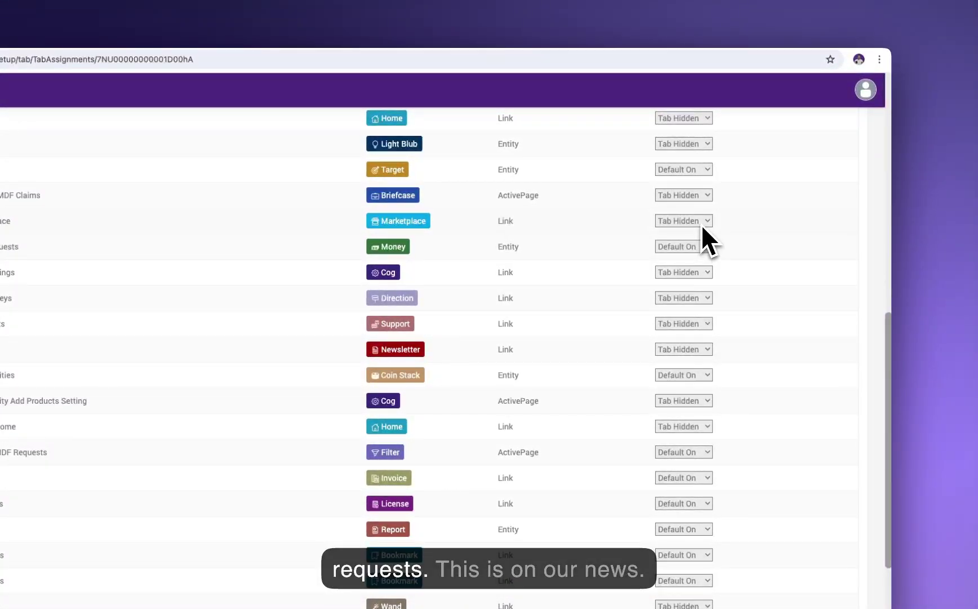
scroll(692, 294, down, 2)
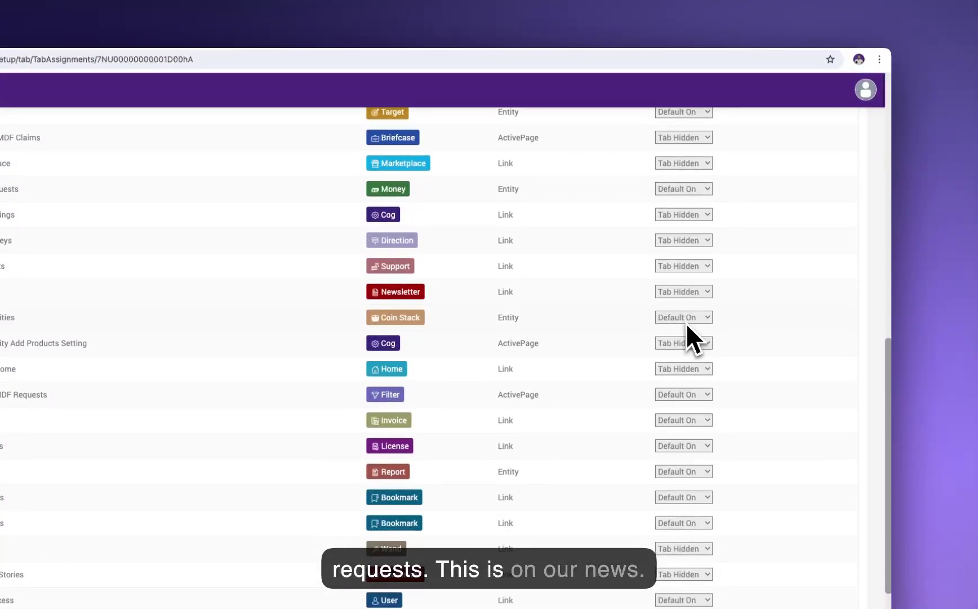
click(685, 298)
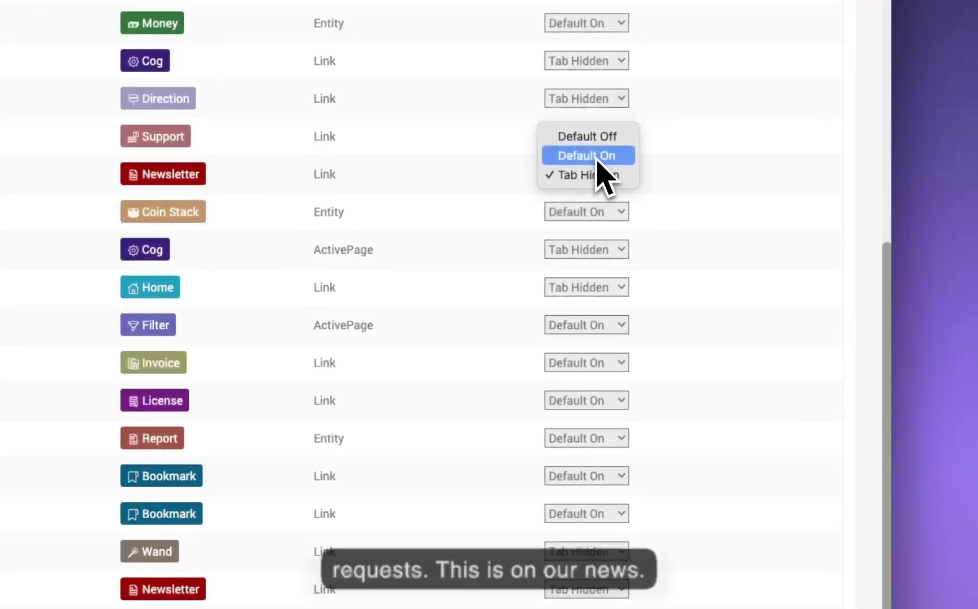
click(592, 161)
scroll(602, 289, down, 1)
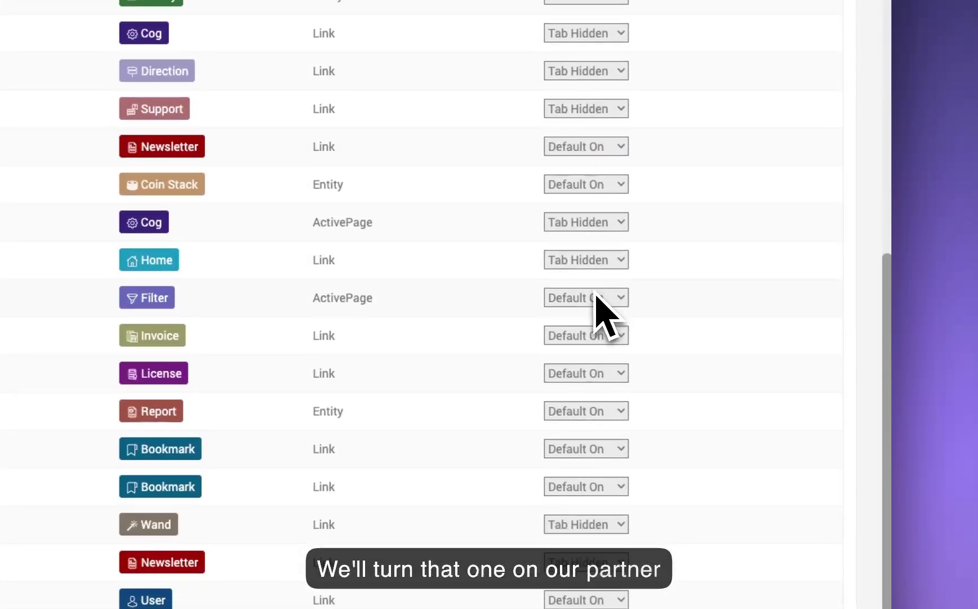
click(596, 268)
click(601, 224)
- Set Rewards and Success Stories to Default On, keeping Partner Home Default Off, and save
scroll(666, 279, down, 3)
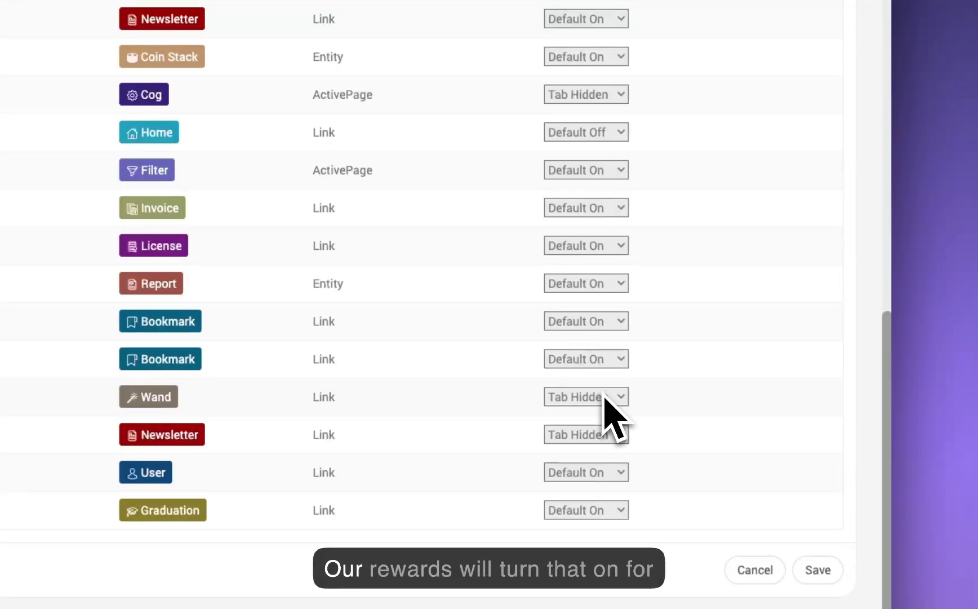
click(606, 398)
click(592, 398)
click(592, 399)
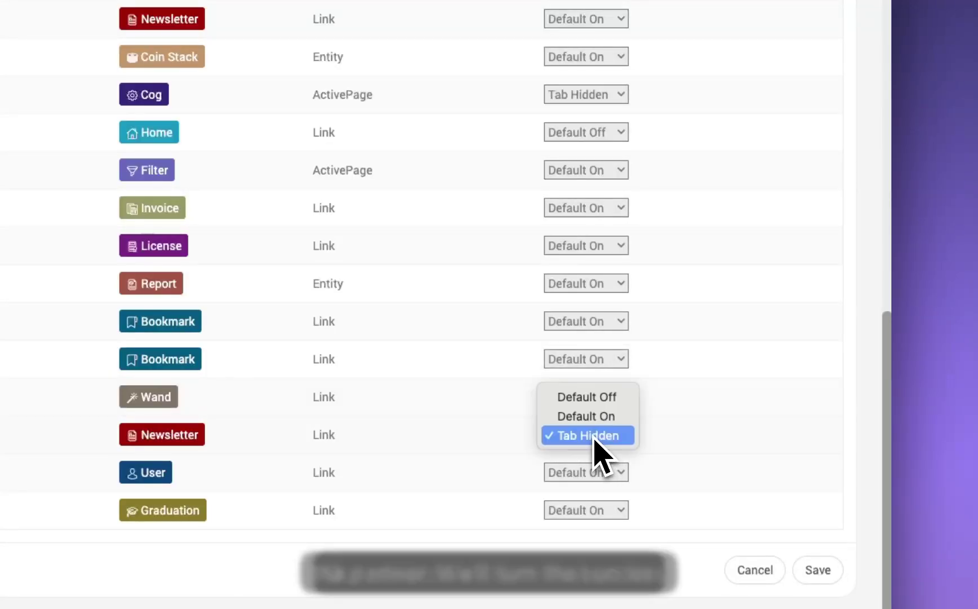
click(595, 415)
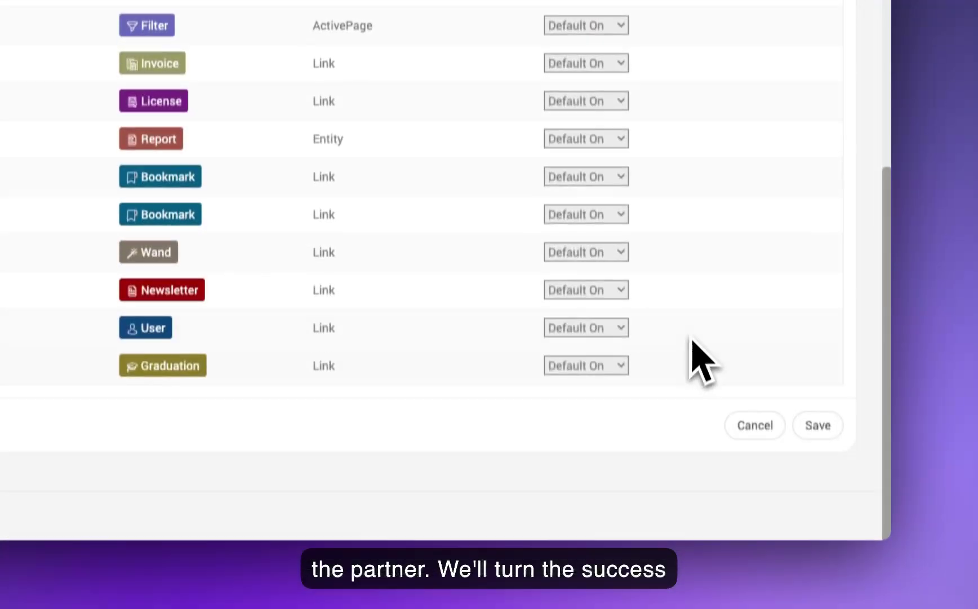
click(812, 407)
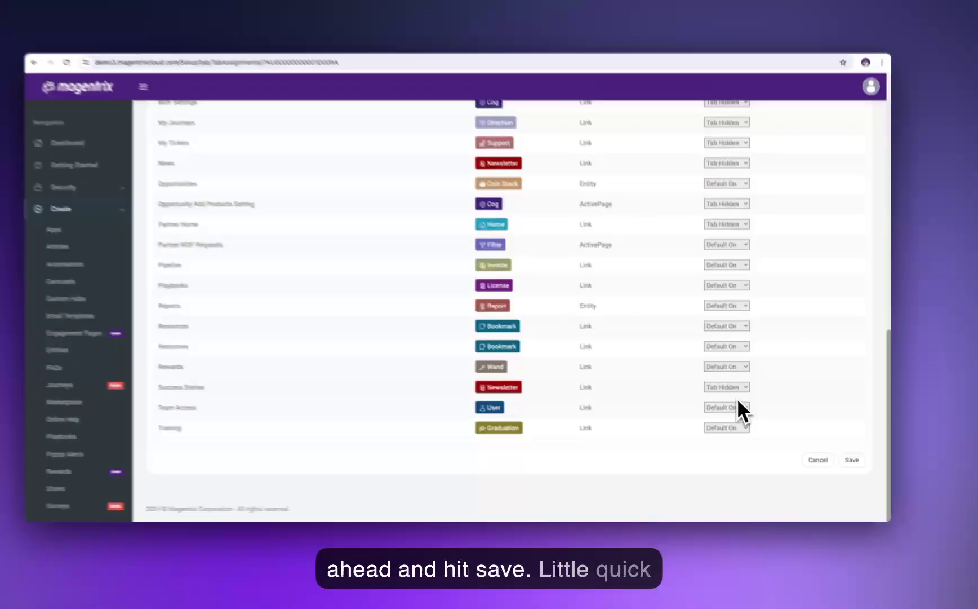
click(633, 310)
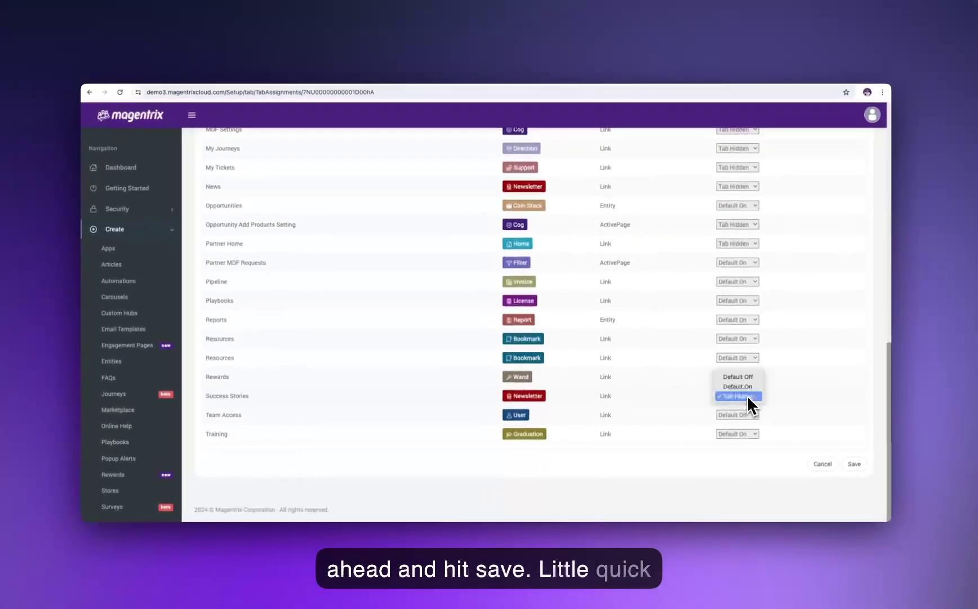
click(748, 389)
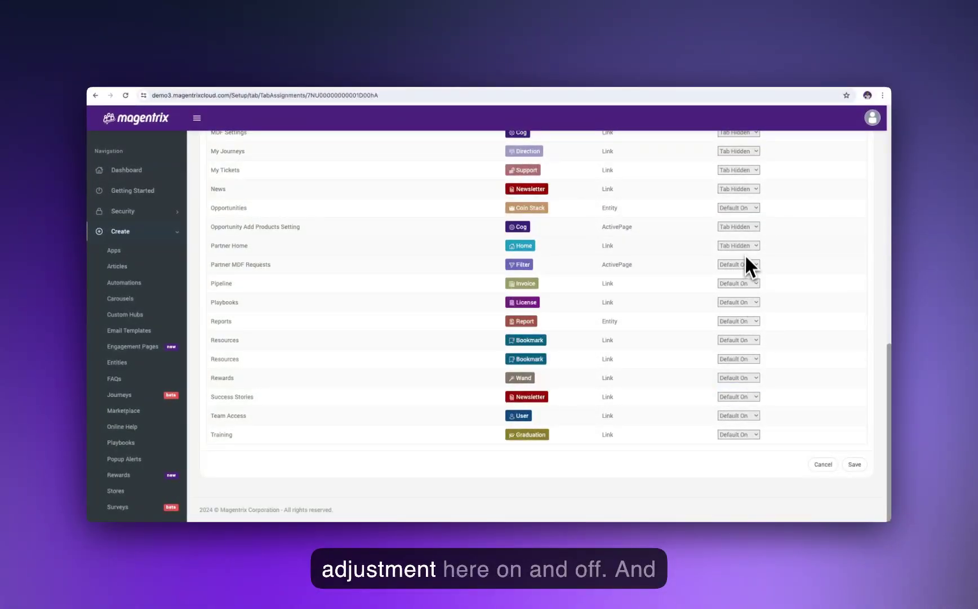
click(742, 228)
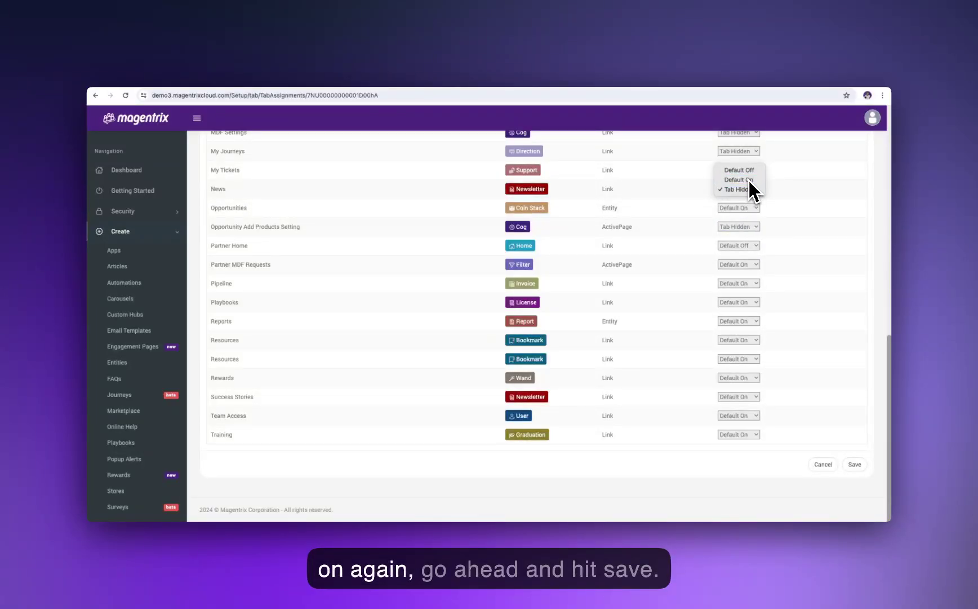
- Save the tab settings and browse the portal's Pipeline, Resources, Business Plans, Rewards and Events pages
click(856, 463)
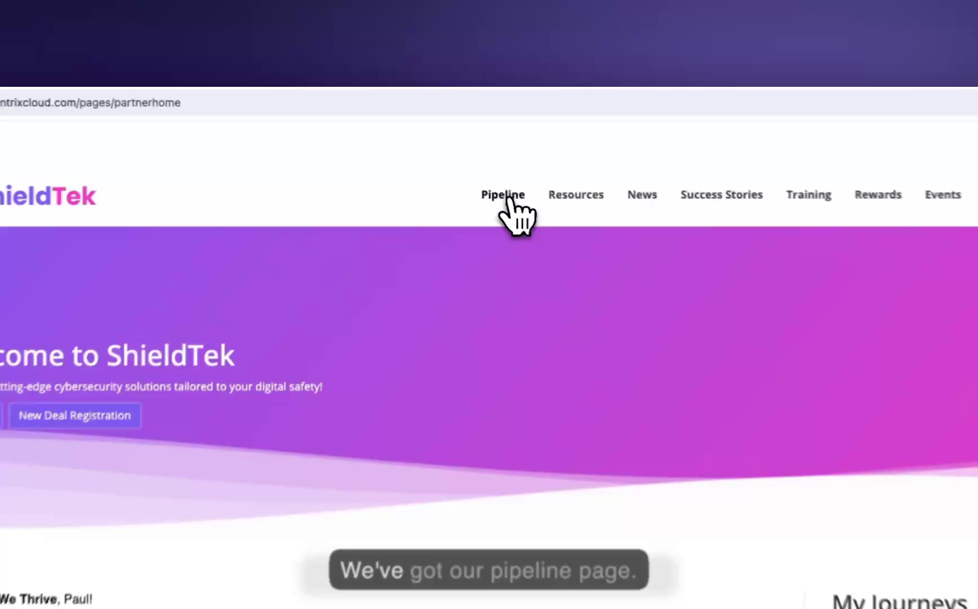
click(460, 146)
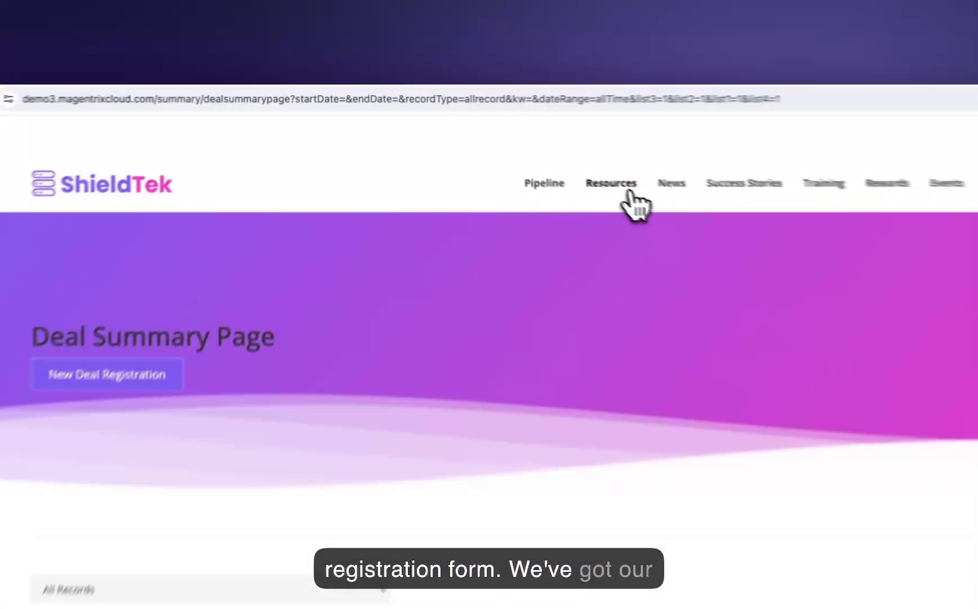
click(630, 192)
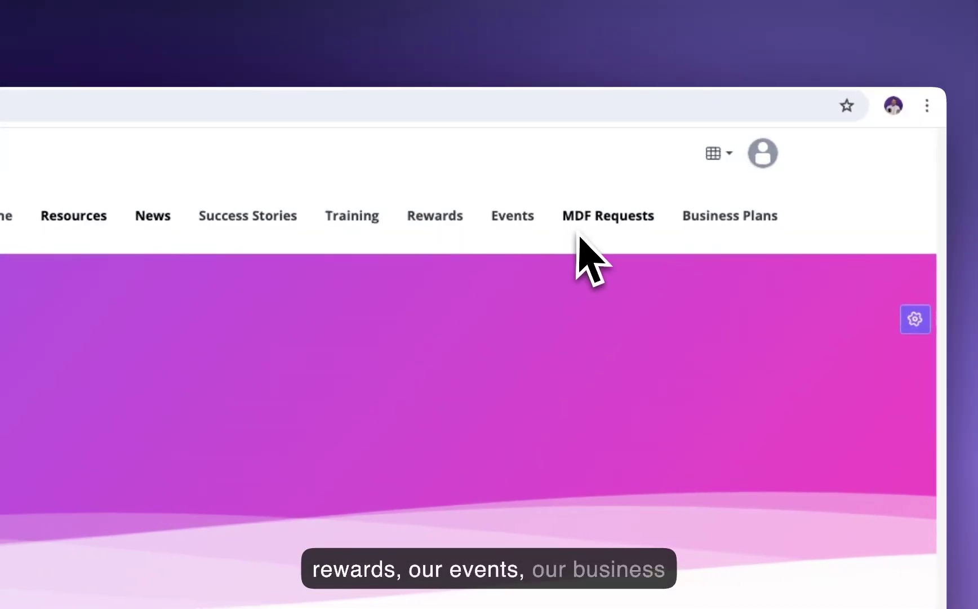
click(723, 240)
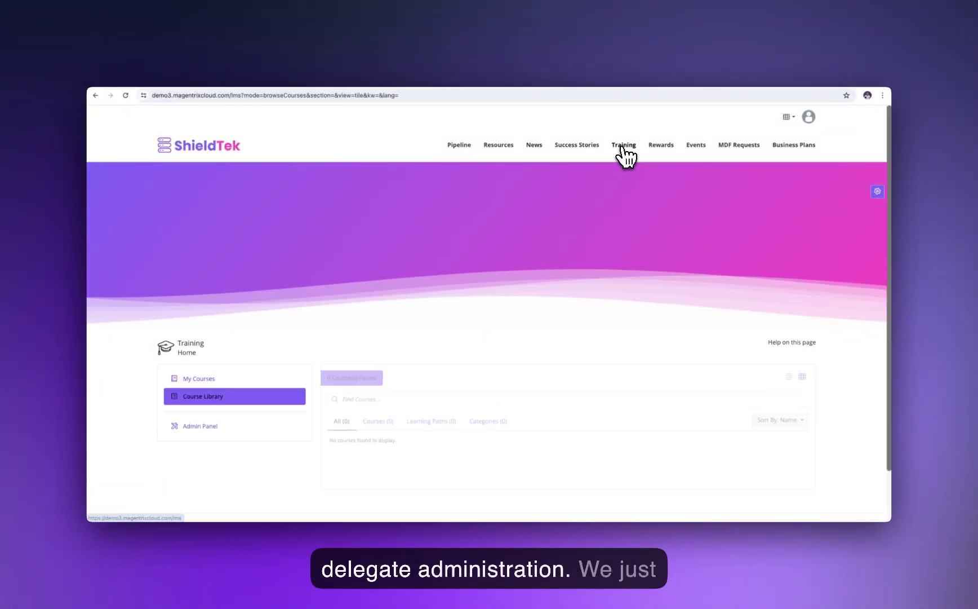
click(659, 146)
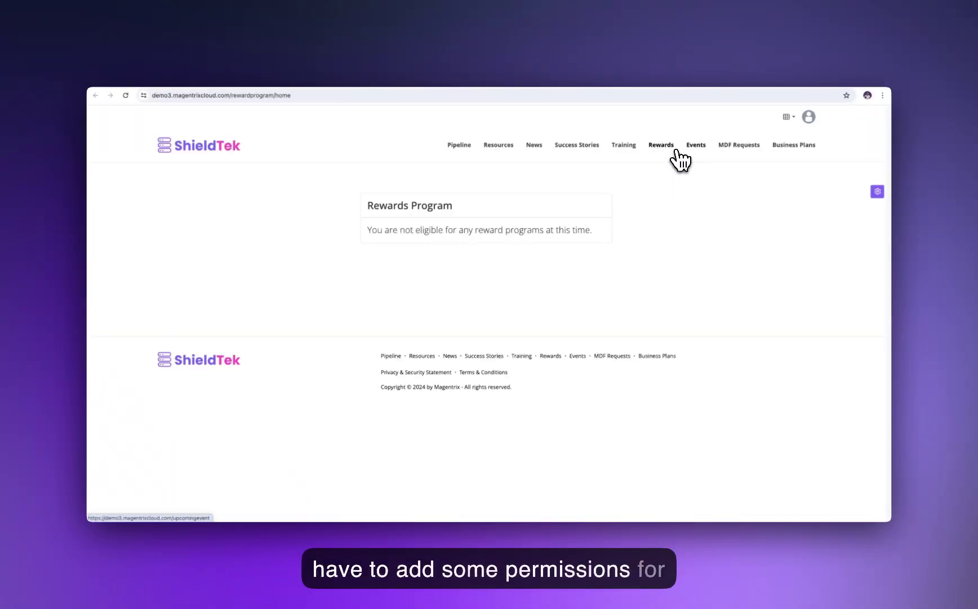
click(696, 148)
- Go to Setup from the account menu and expand Partner Management in the sidebar
click(809, 117)
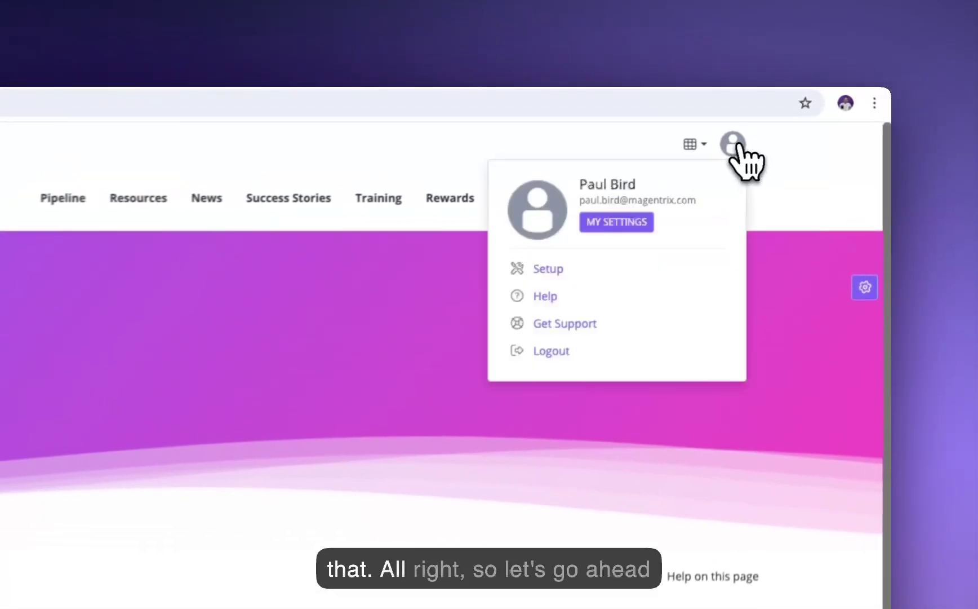
click(538, 277)
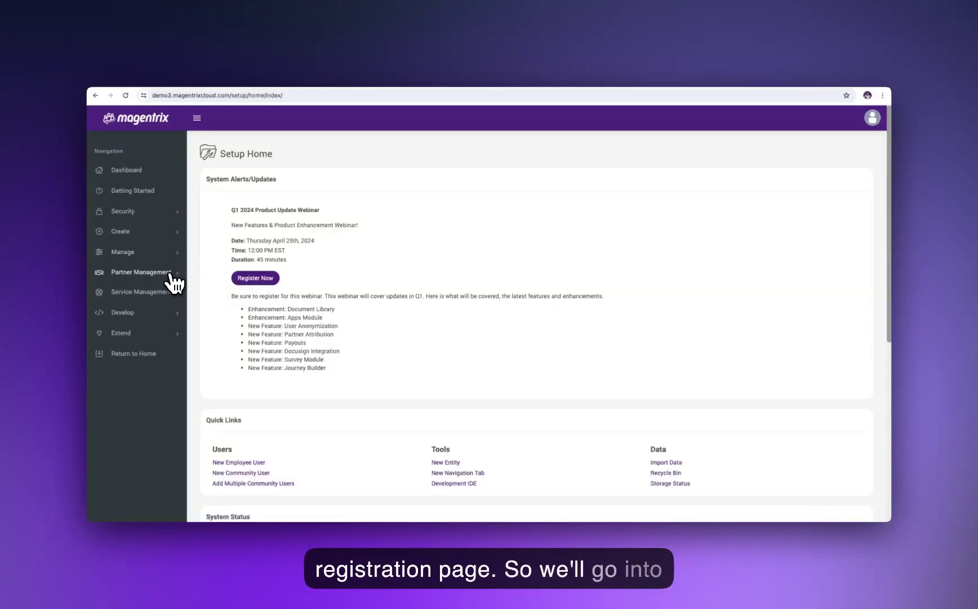
click(170, 274)
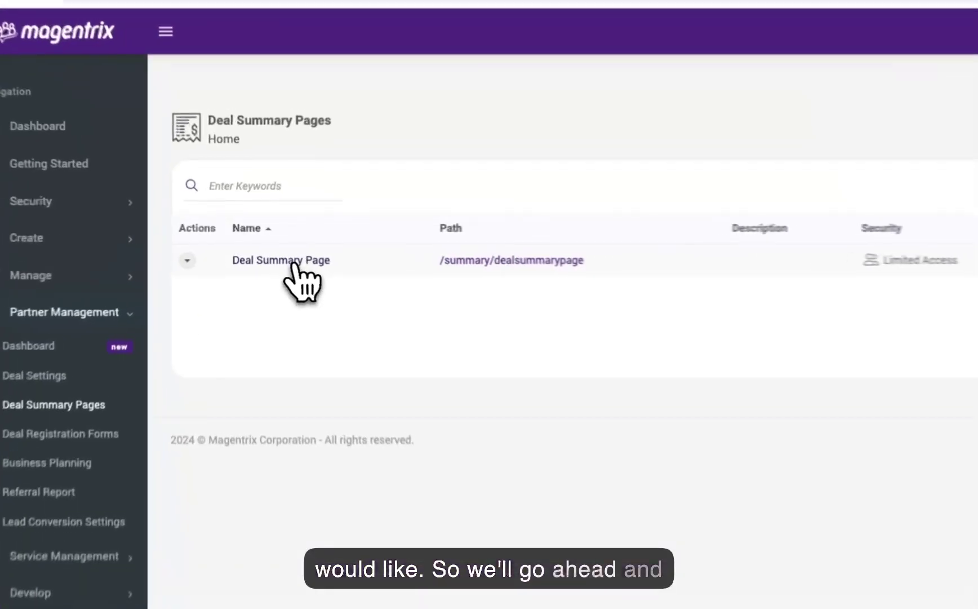
click(355, 244)
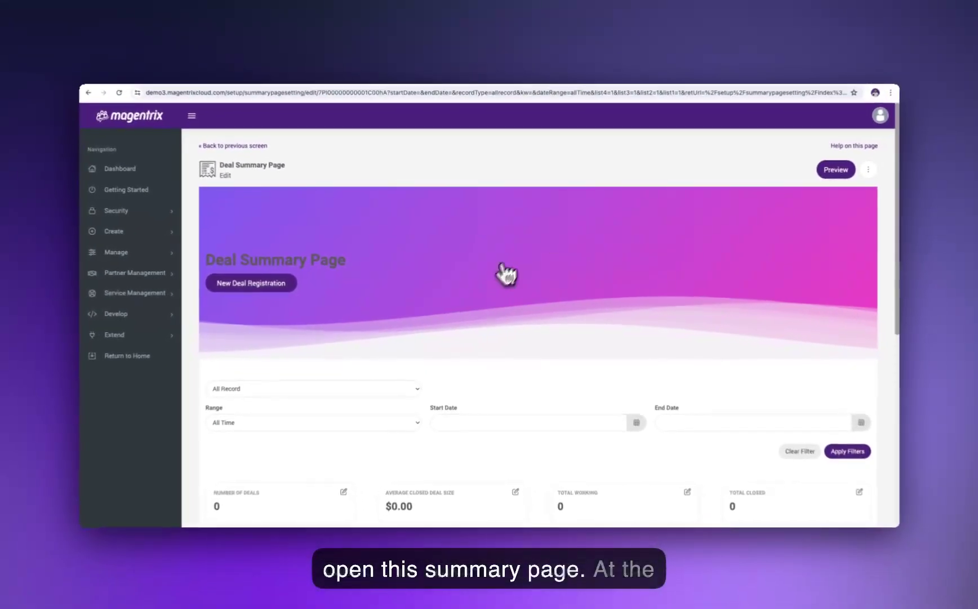
click(937, 158)
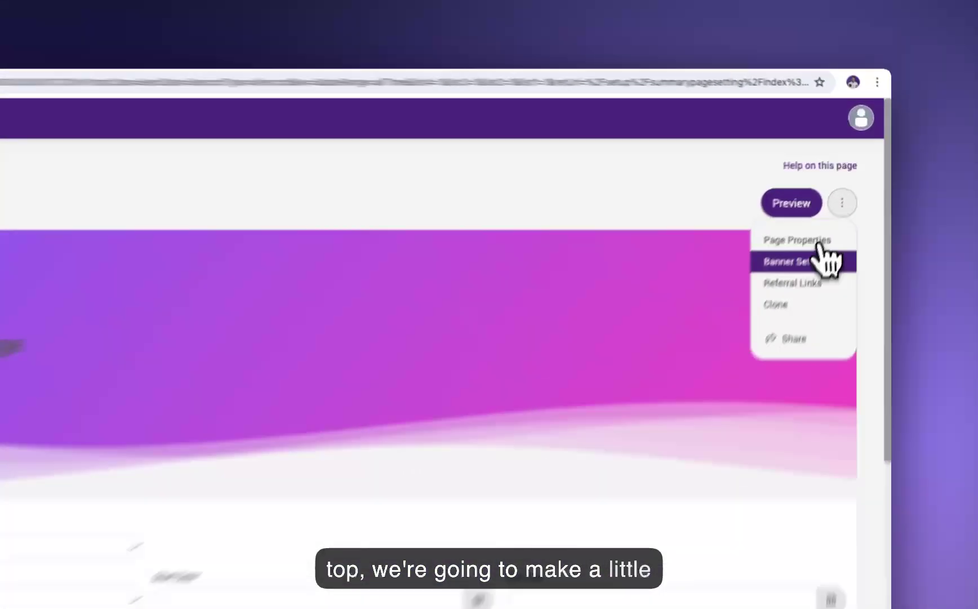
click(823, 260)
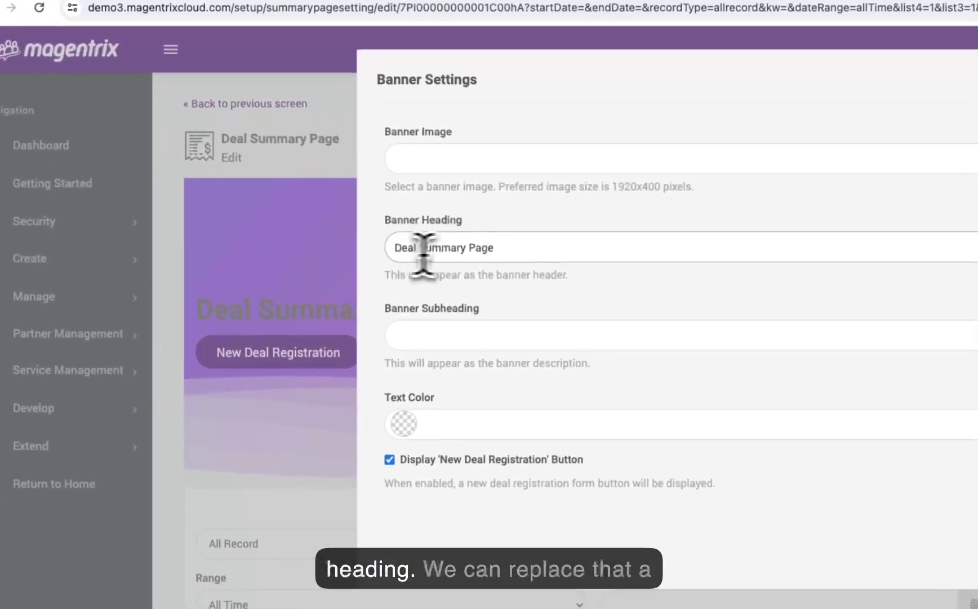
drag(370, 226, 349, 226)
key(Right)
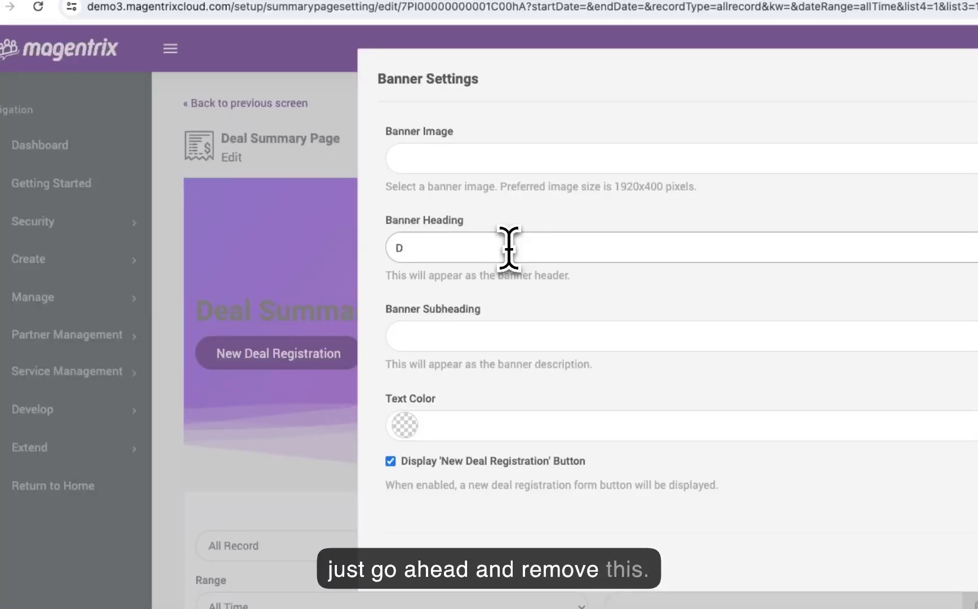
key(BackSpace)
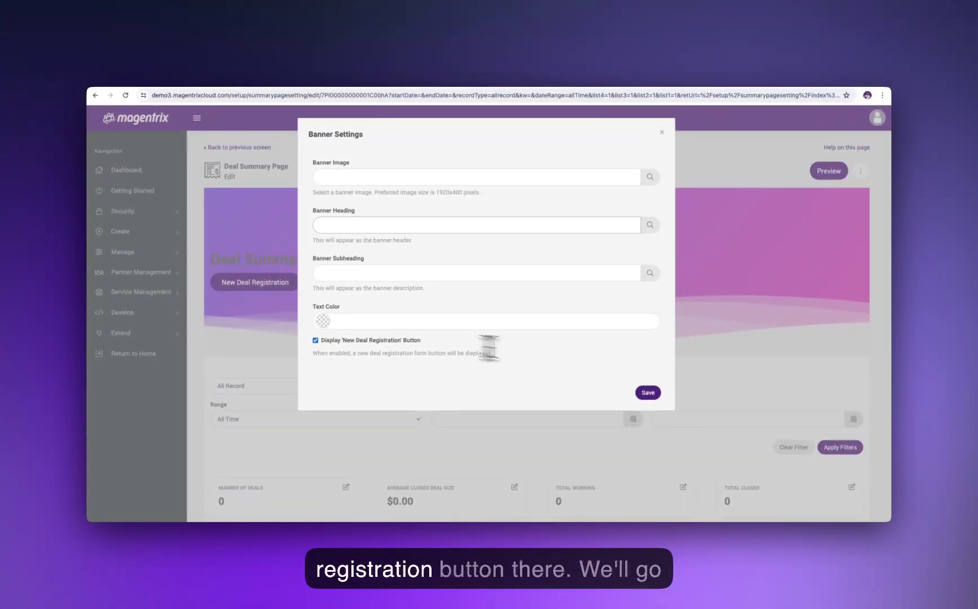
click(653, 393)
scroll(444, 323, down, 5)
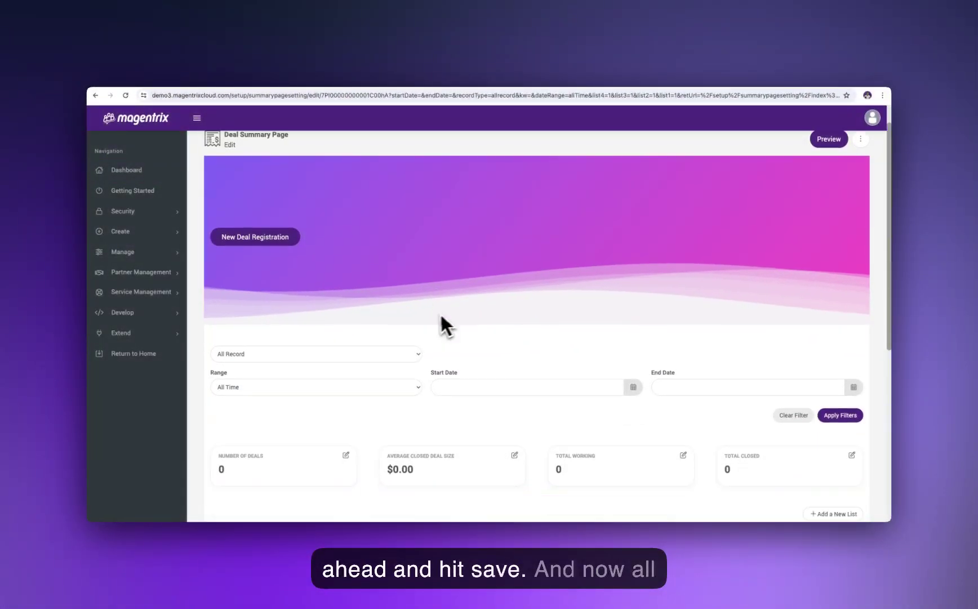
scroll(465, 328, up, 2)
mouse_move(479, 372)
mouse_down()
mouse_move(465, 461)
mouse_move(493, 372)
mouse_up()
scroll(590, 300, up, 3)
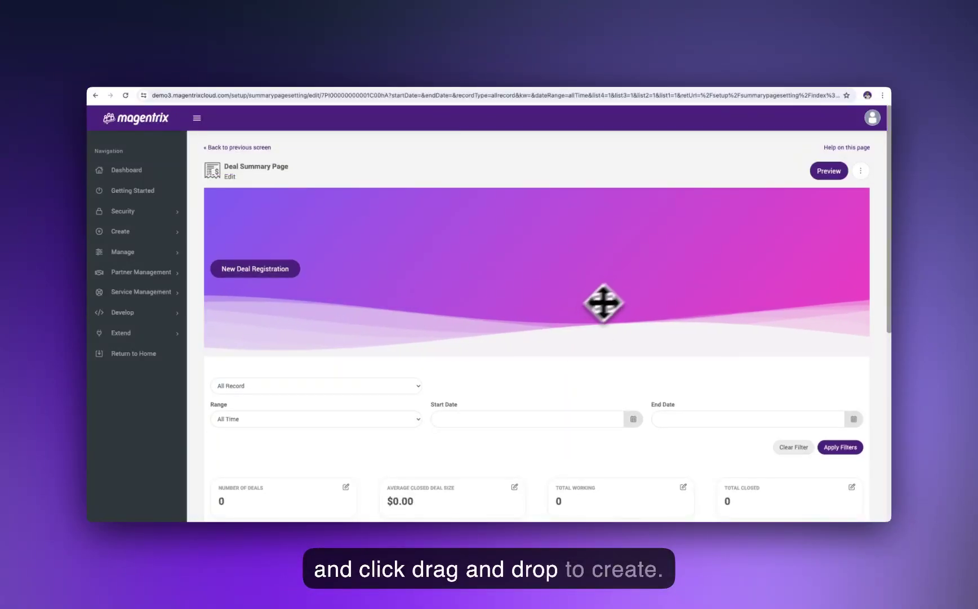
- Update the Deal Summary Page properties, keeping 4 summary tiles, and save
click(862, 172)
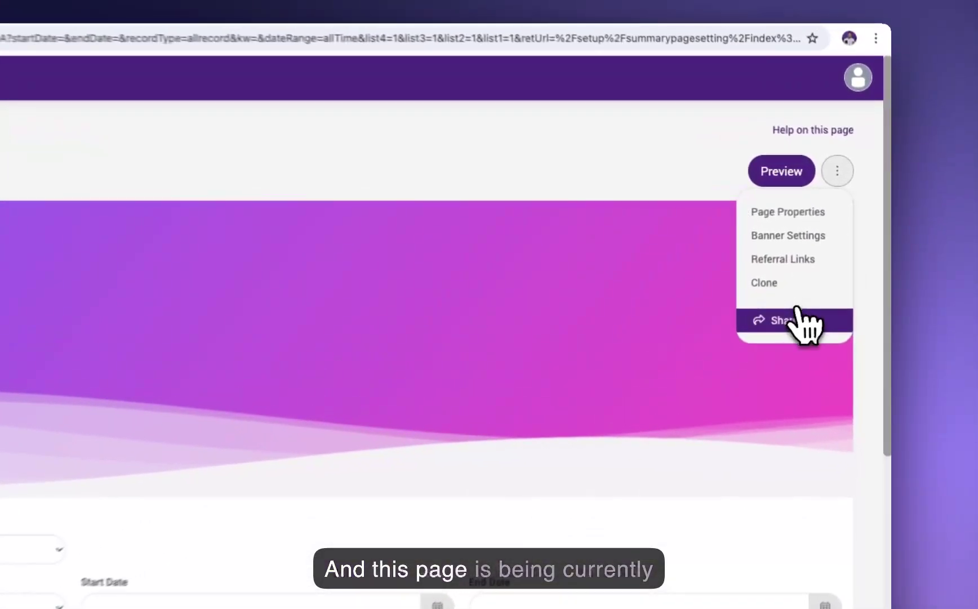
click(837, 255)
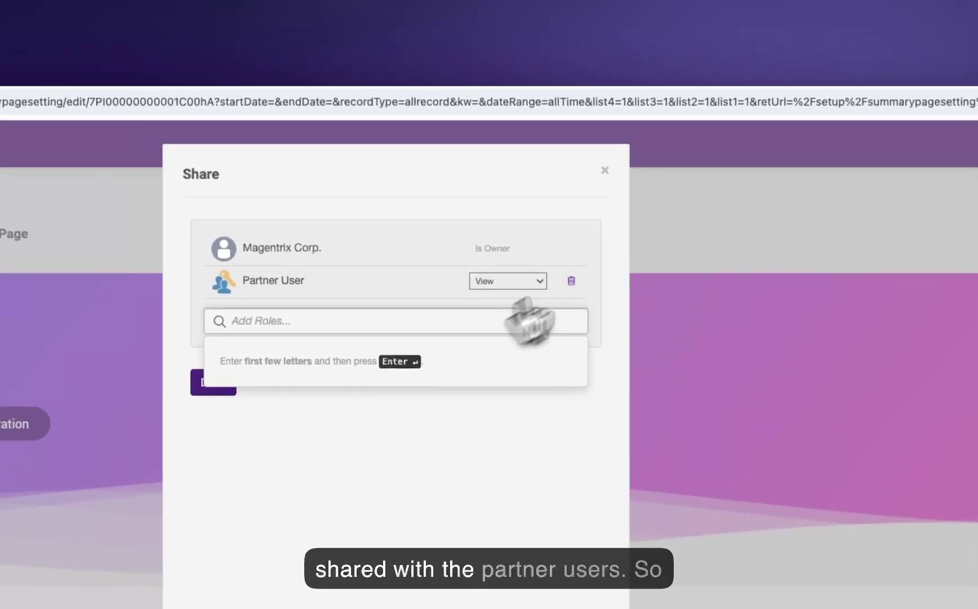
click(376, 107)
click(889, 179)
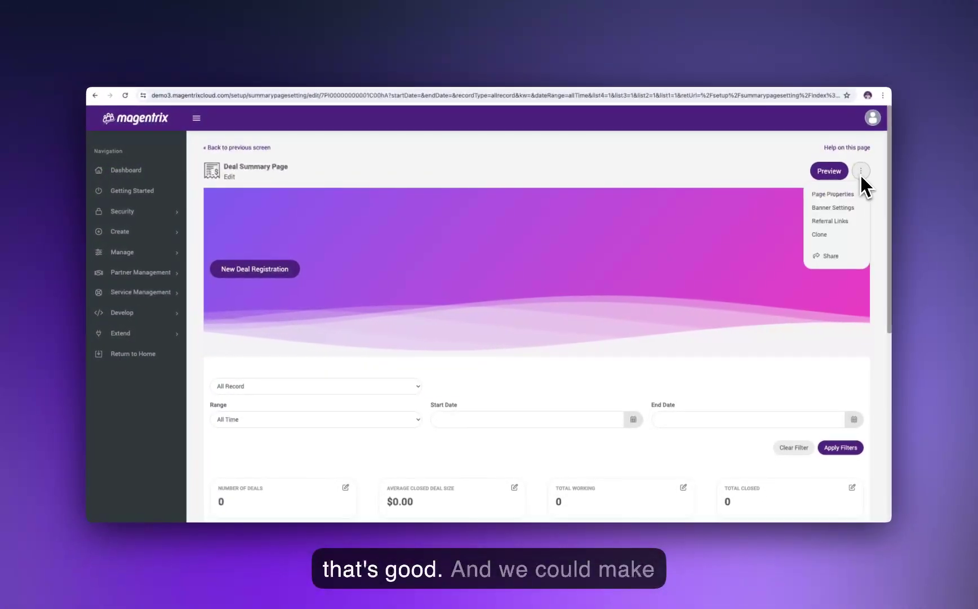
click(872, 206)
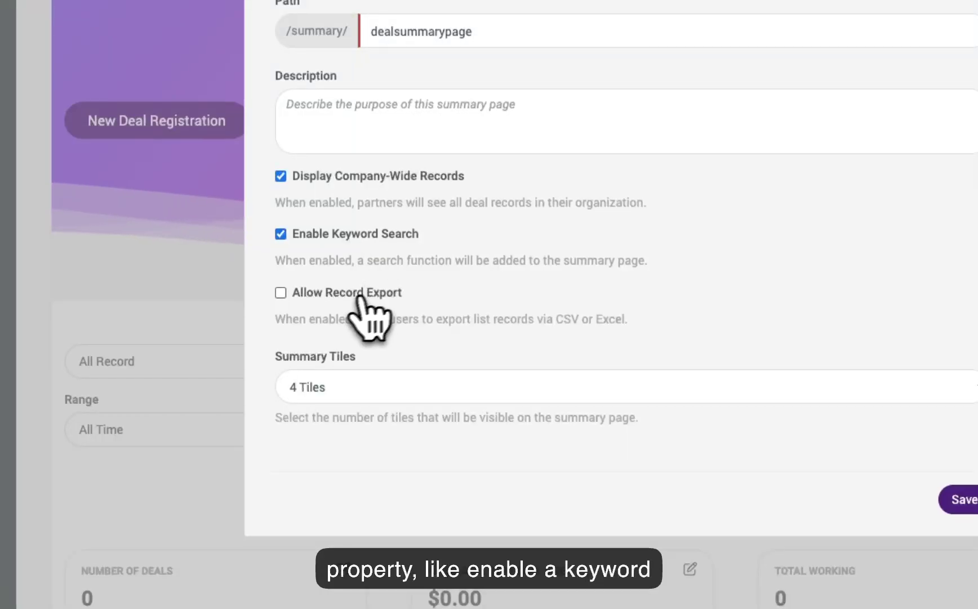
click(566, 390)
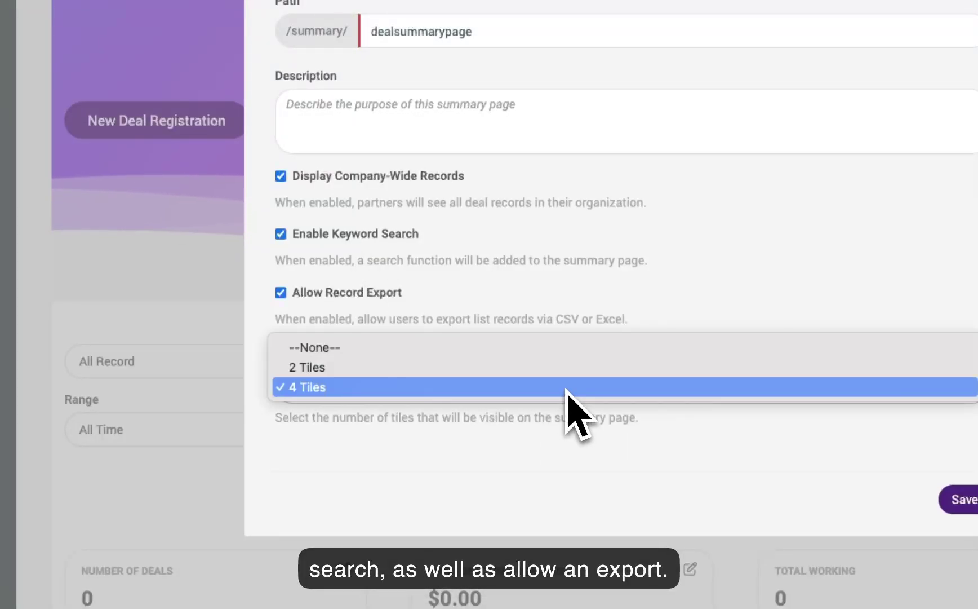
click(567, 389)
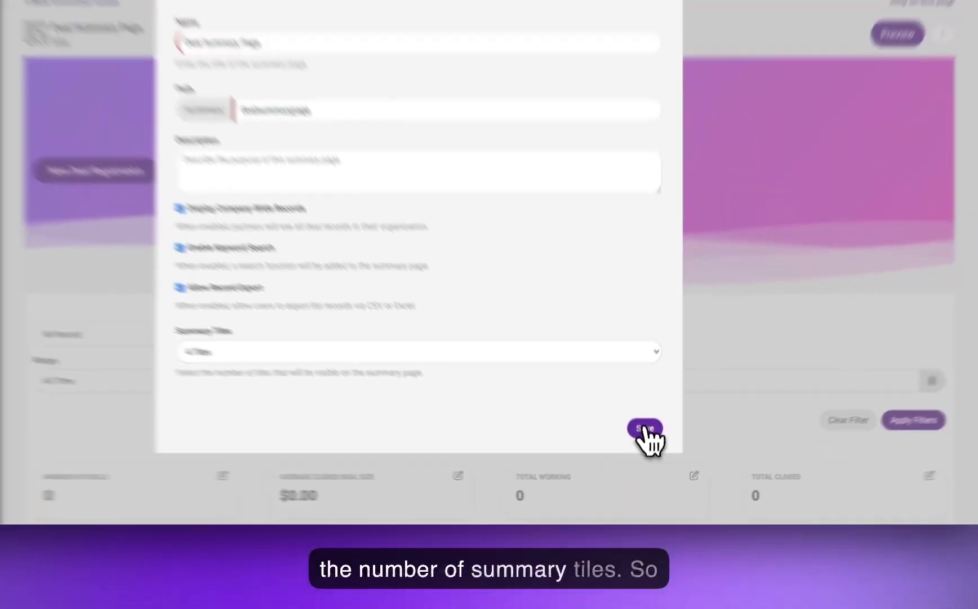
click(964, 499)
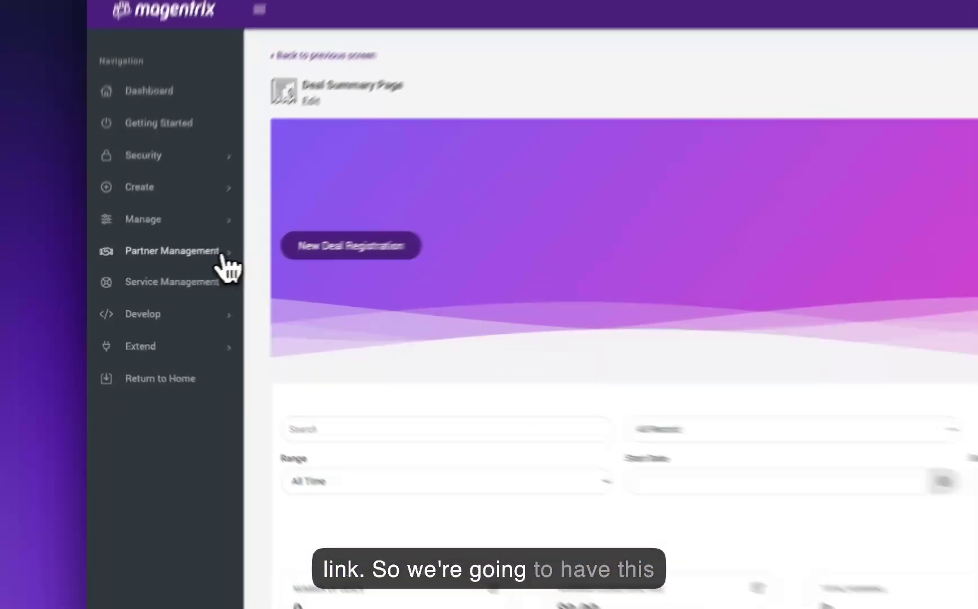
- Open the form layout designer for the Deal Registration - Lead form
click(174, 272)
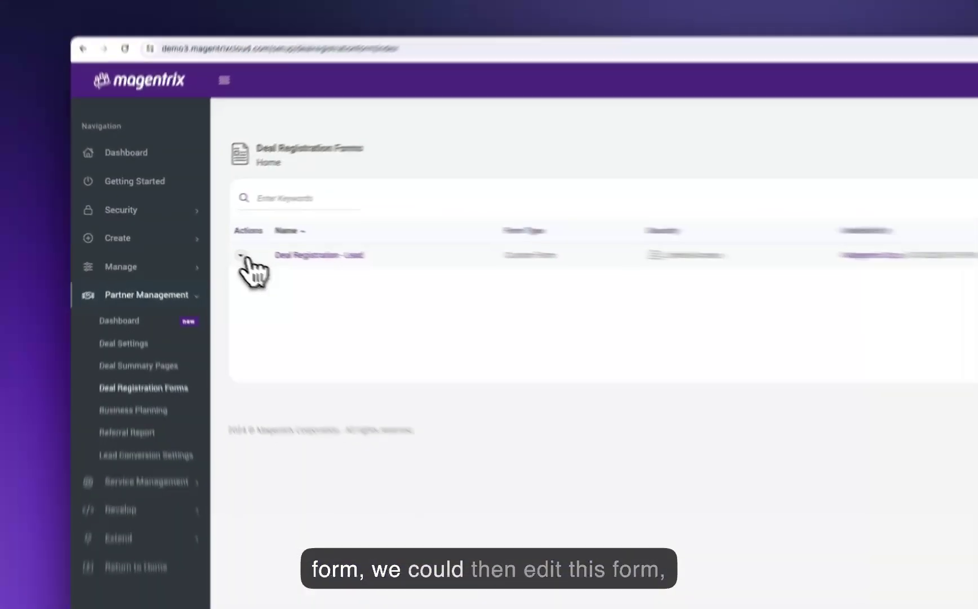
click(209, 244)
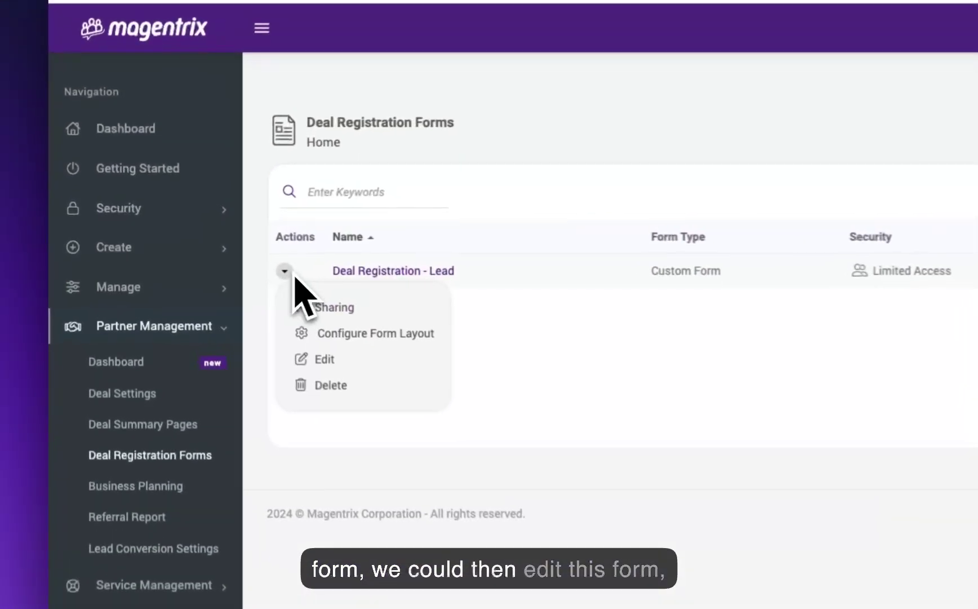
click(355, 337)
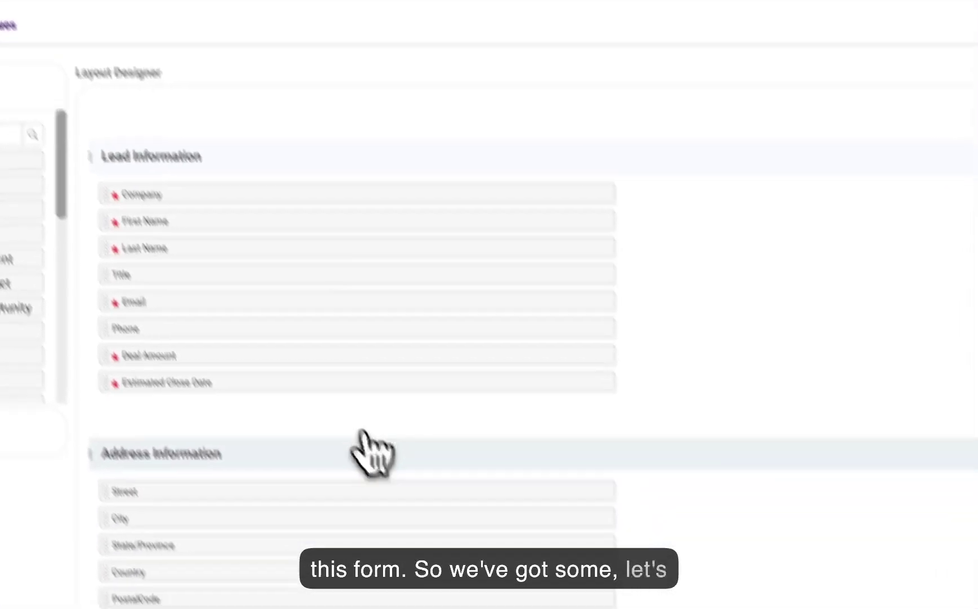
- Retitle the Lead Information section 'End User Contact Information' and view the form's shareable link
click(793, 250)
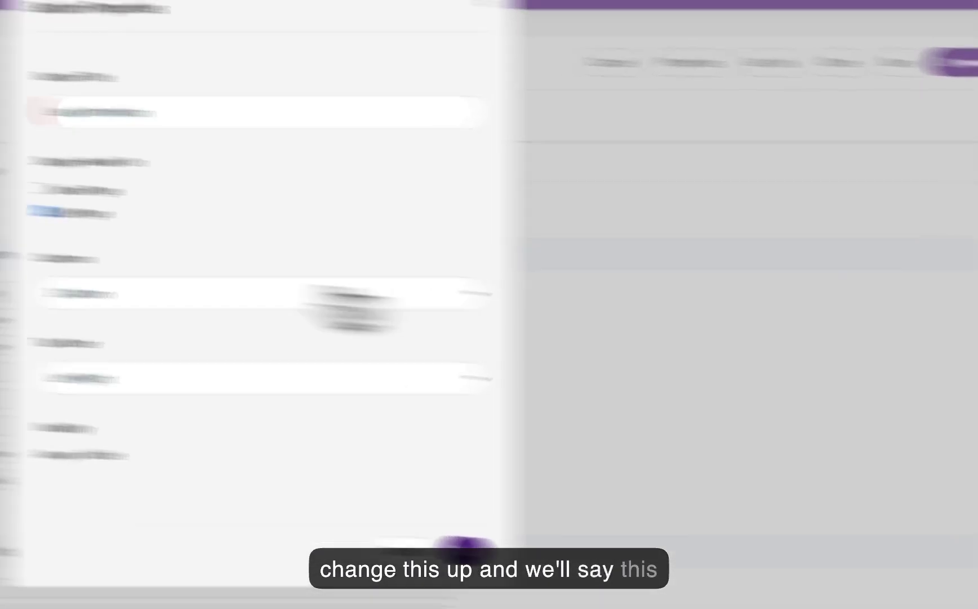
triple_click(47, 112)
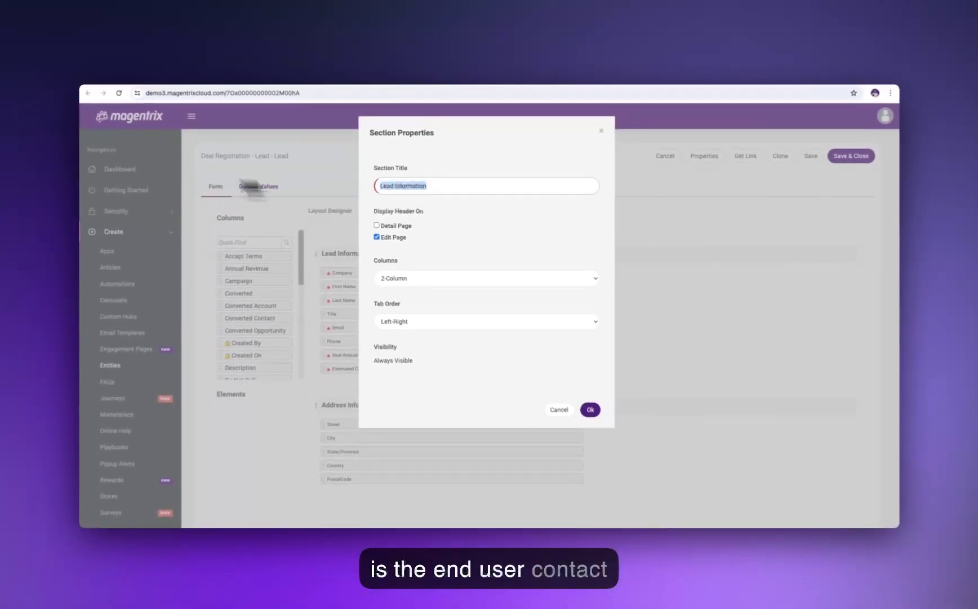
text(End User Contact)
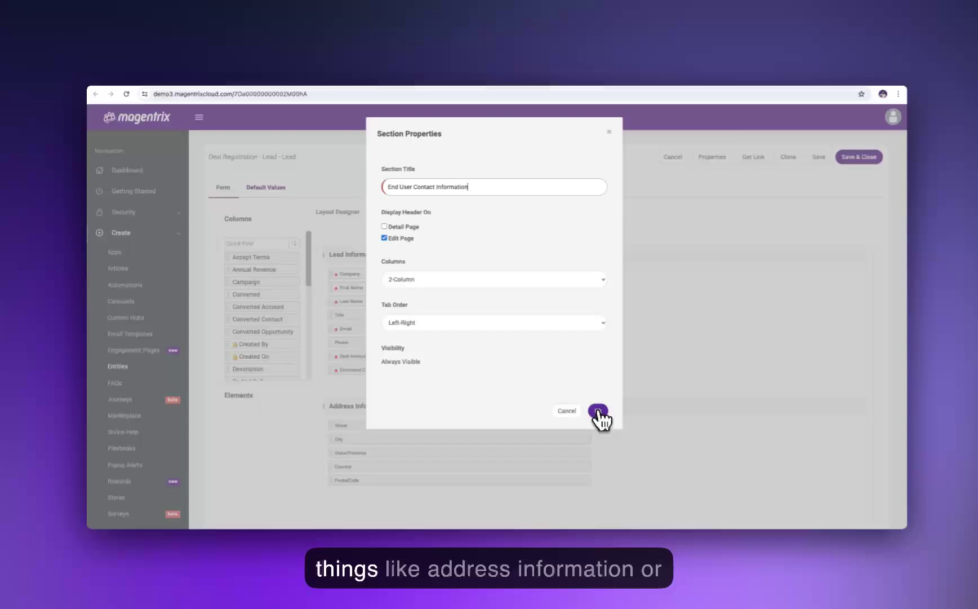
click(912, 563)
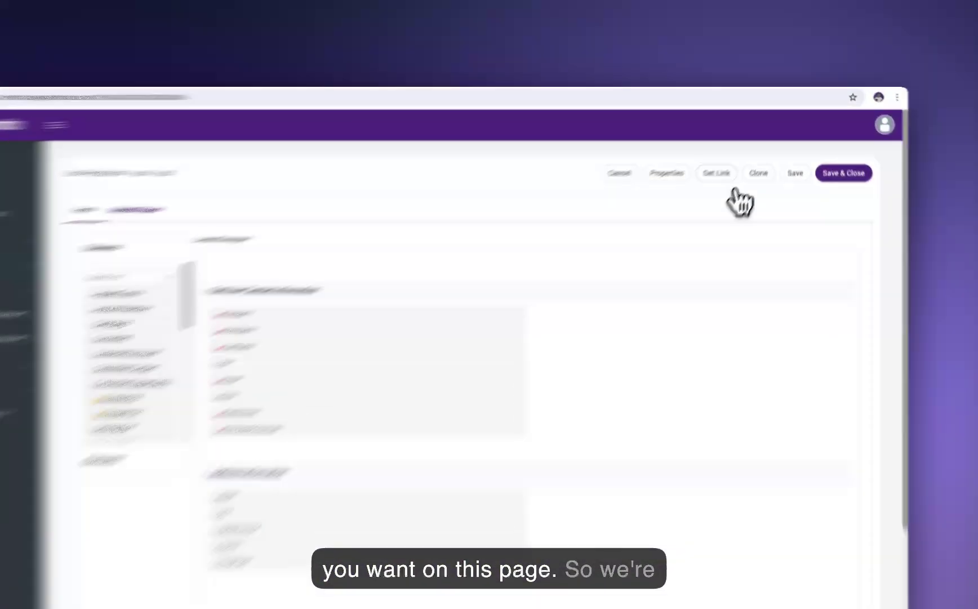
click(736, 157)
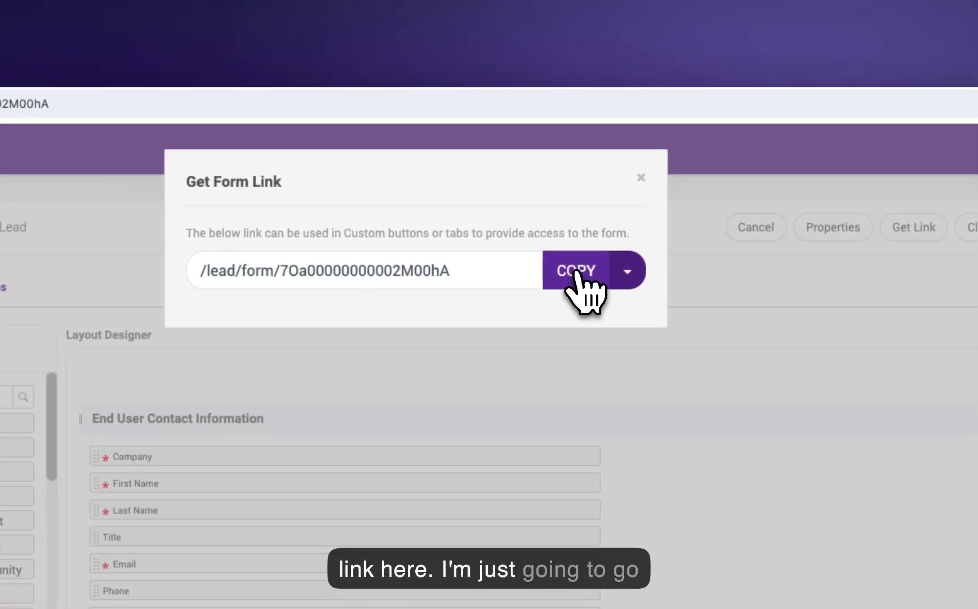
click(642, 178)
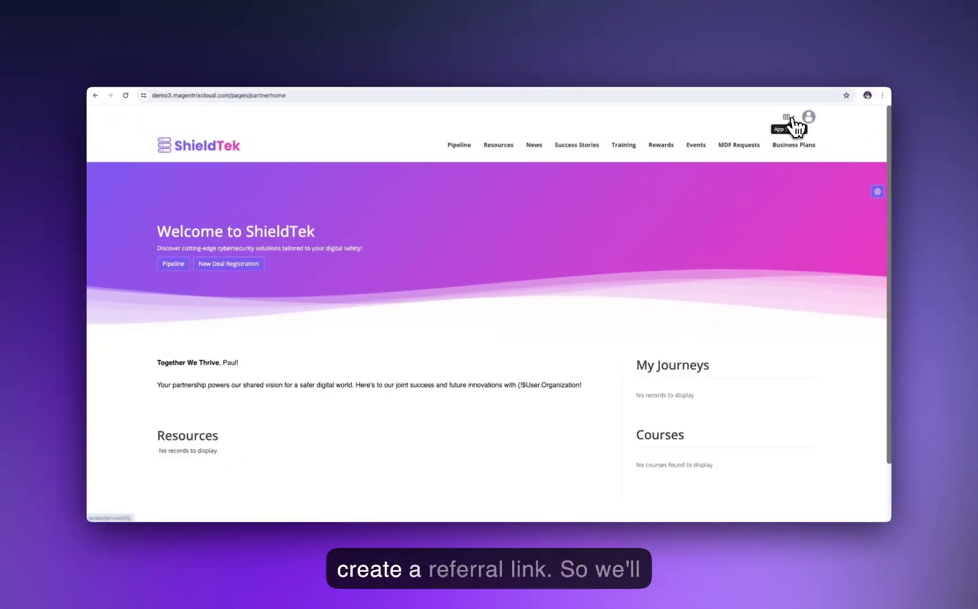
- Switch to the Admin Portal and add a 'Public Share Links' folder in Documents
click(792, 119)
click(387, 169)
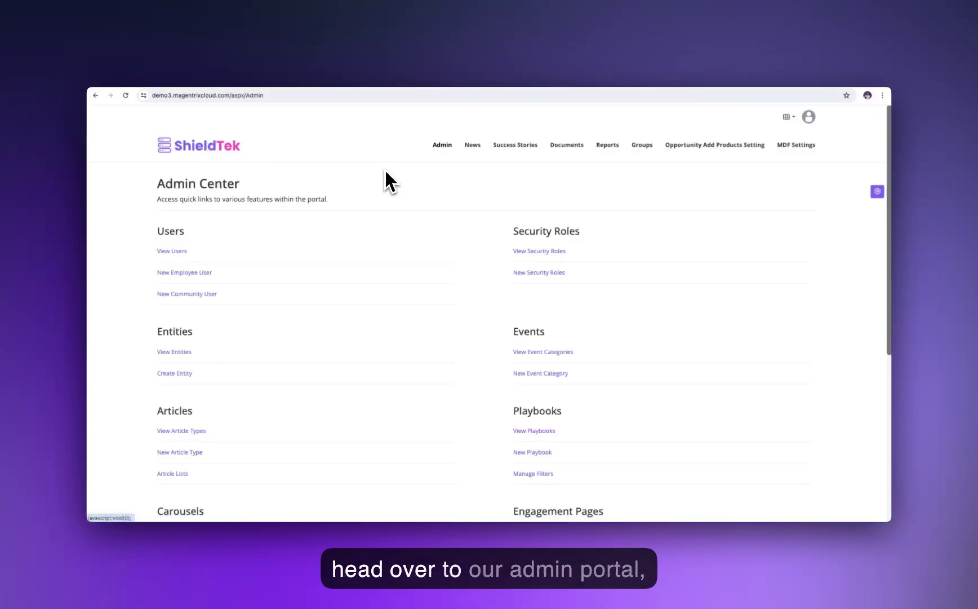
click(557, 158)
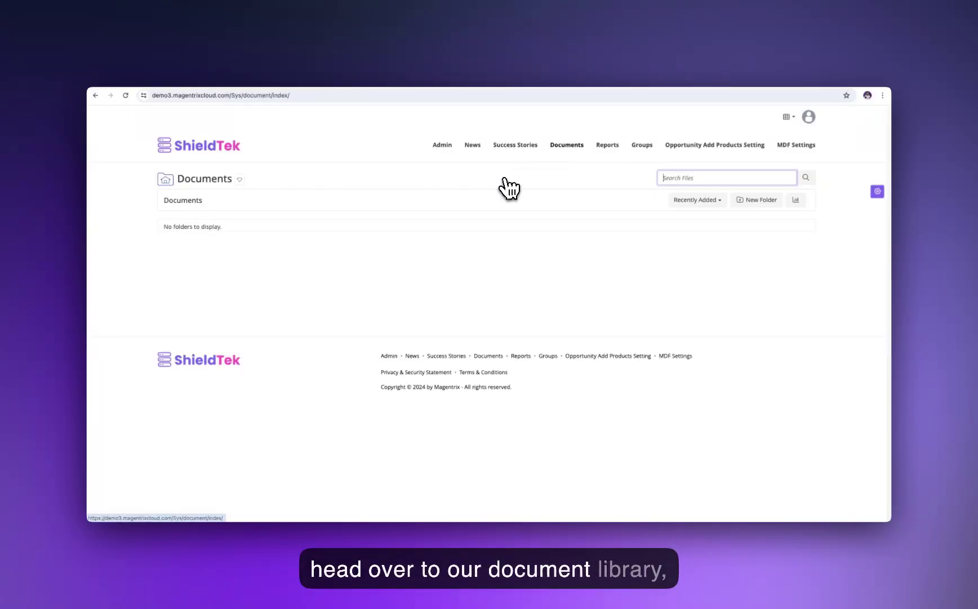
click(741, 205)
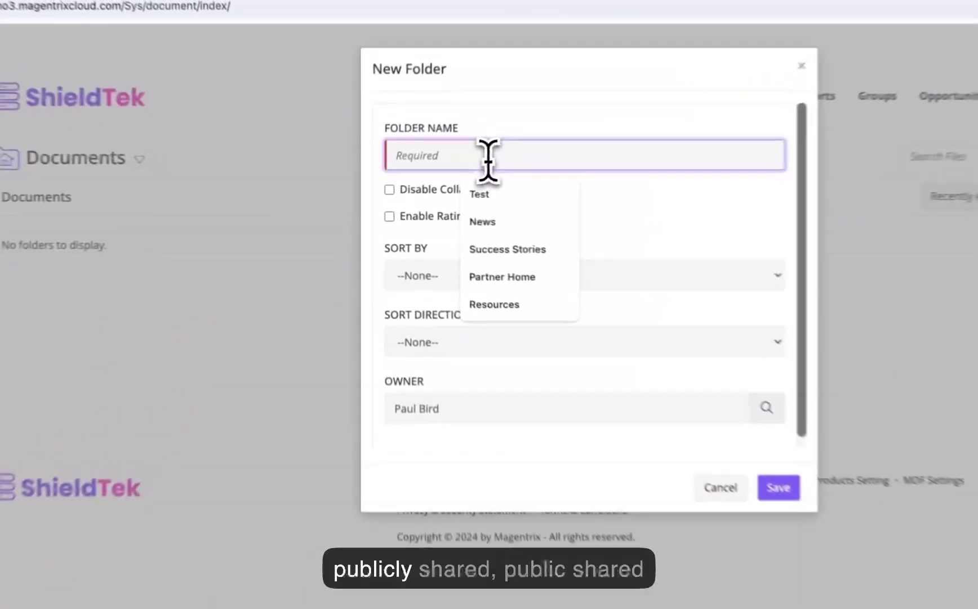
text(Public Share Link)
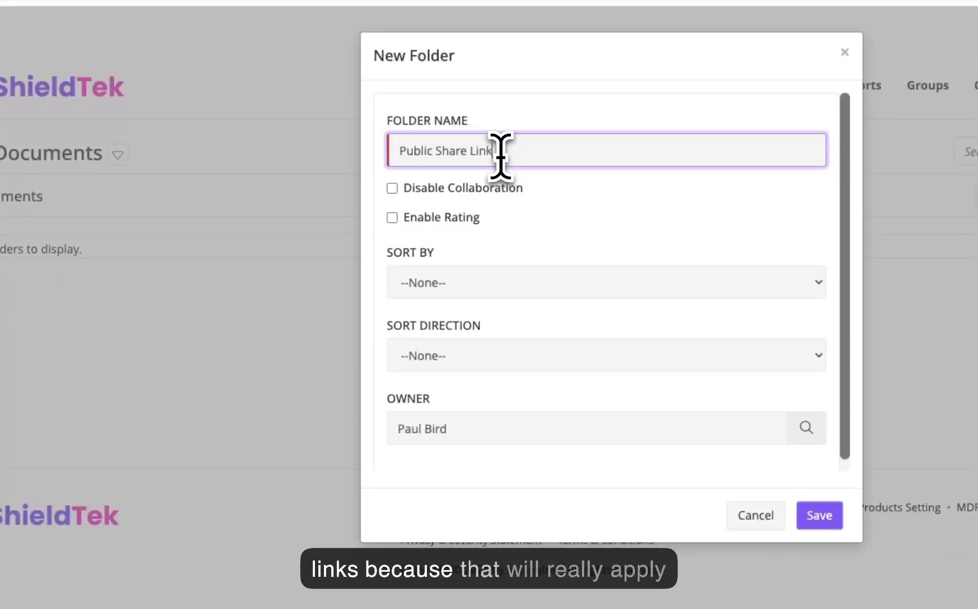
text(s)
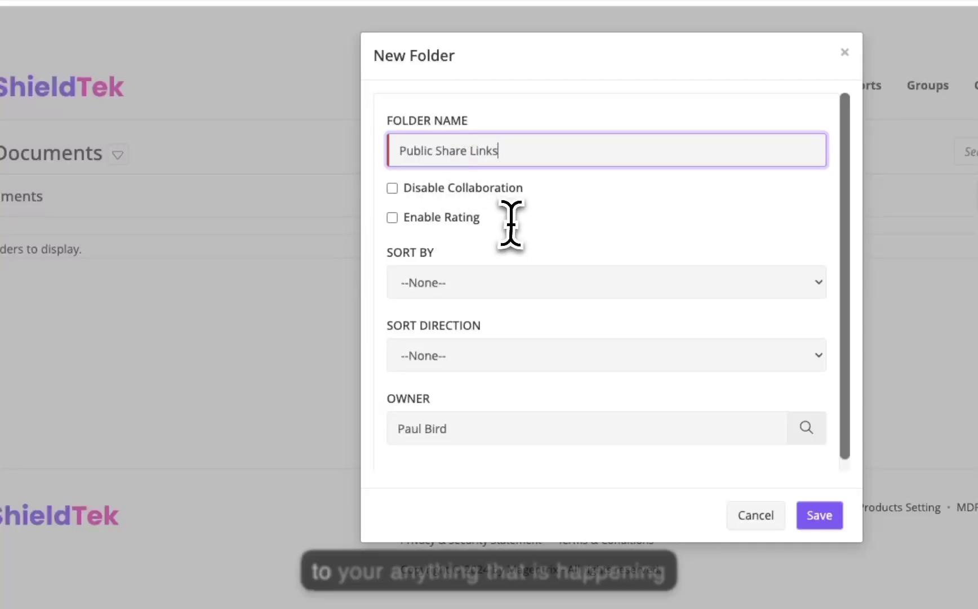
click(819, 515)
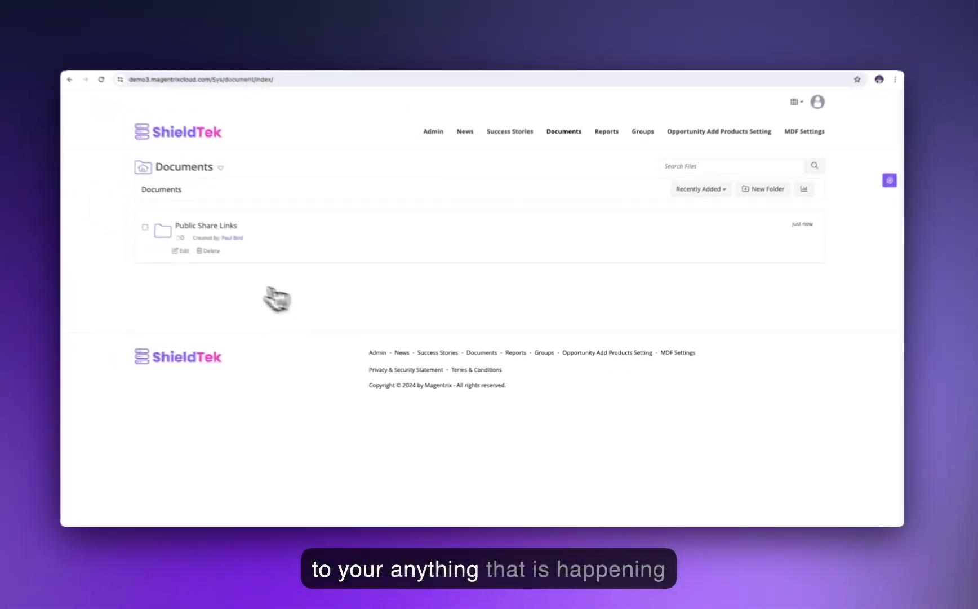
- Restrict the Public Share Links folder's sharing to specific groups of users
click(8, 182)
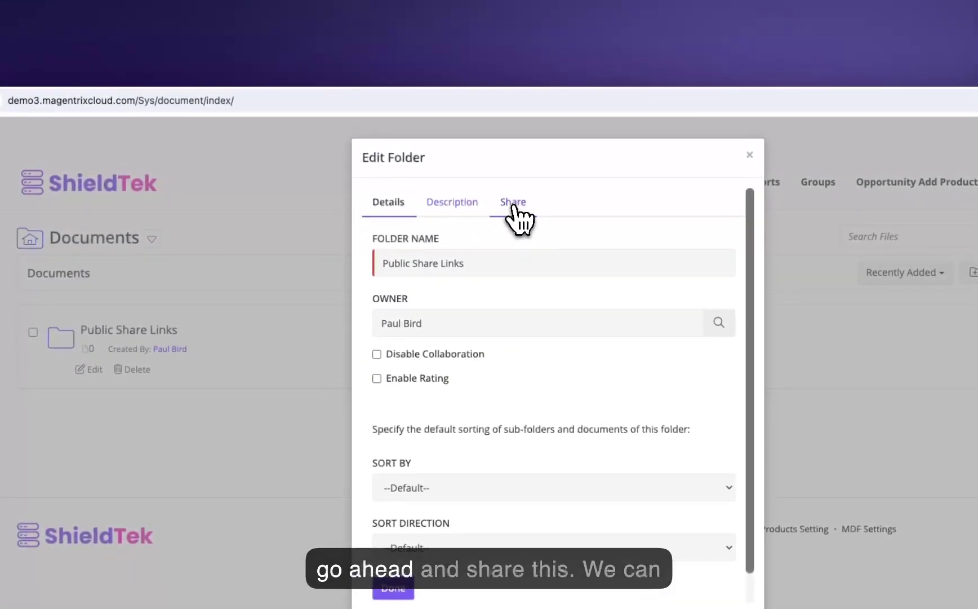
click(636, 111)
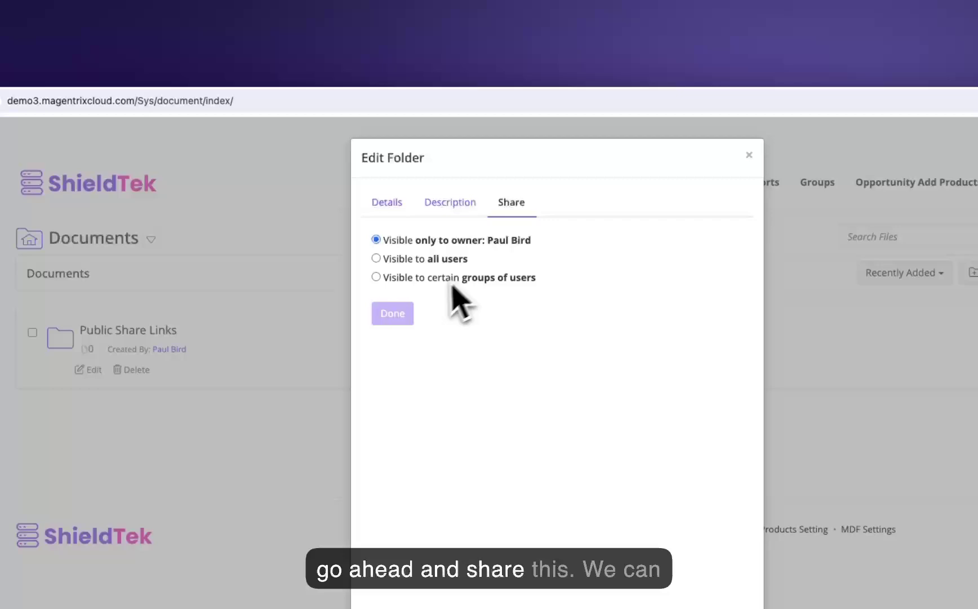
click(404, 277)
click(405, 260)
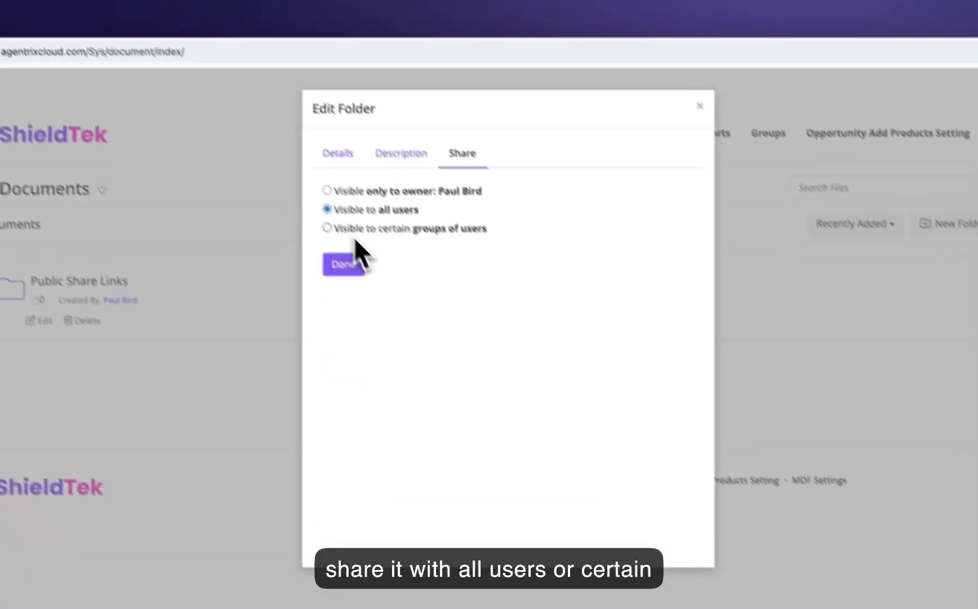
click(360, 228)
- Share the folder with the Guest and Partner User groups, both with view access
click(379, 299)
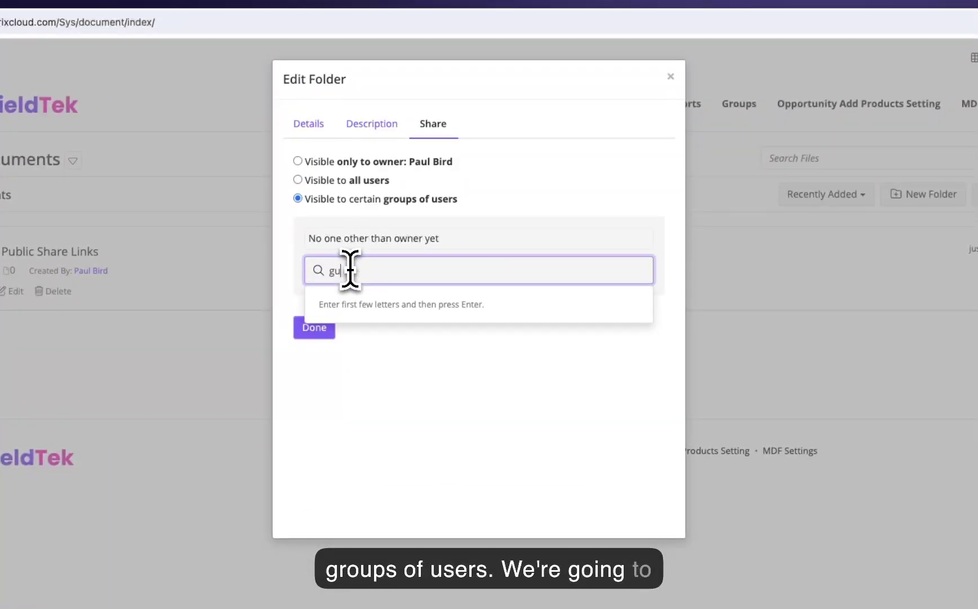
text(gue)
key(Return)
text(s)
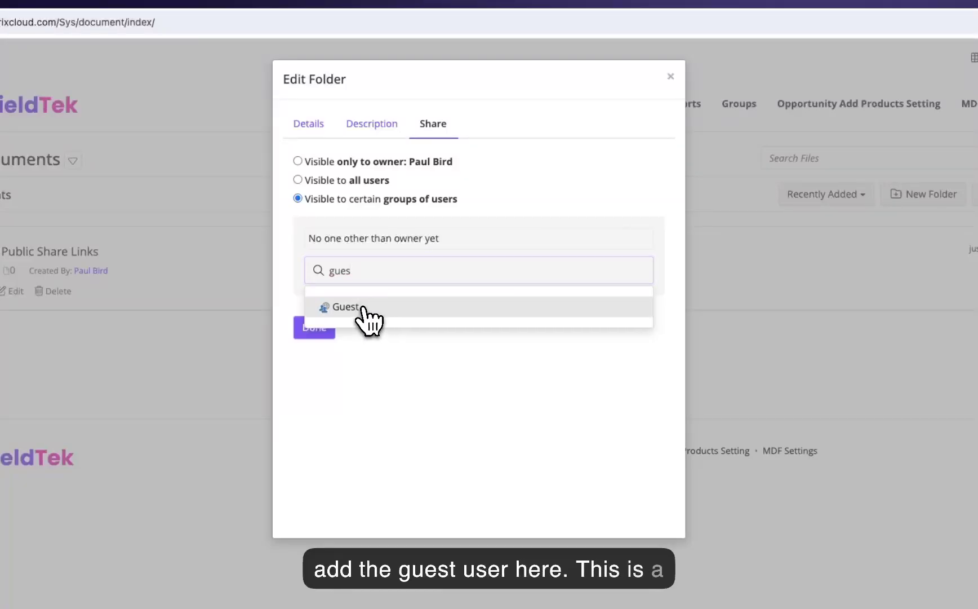
click(364, 307)
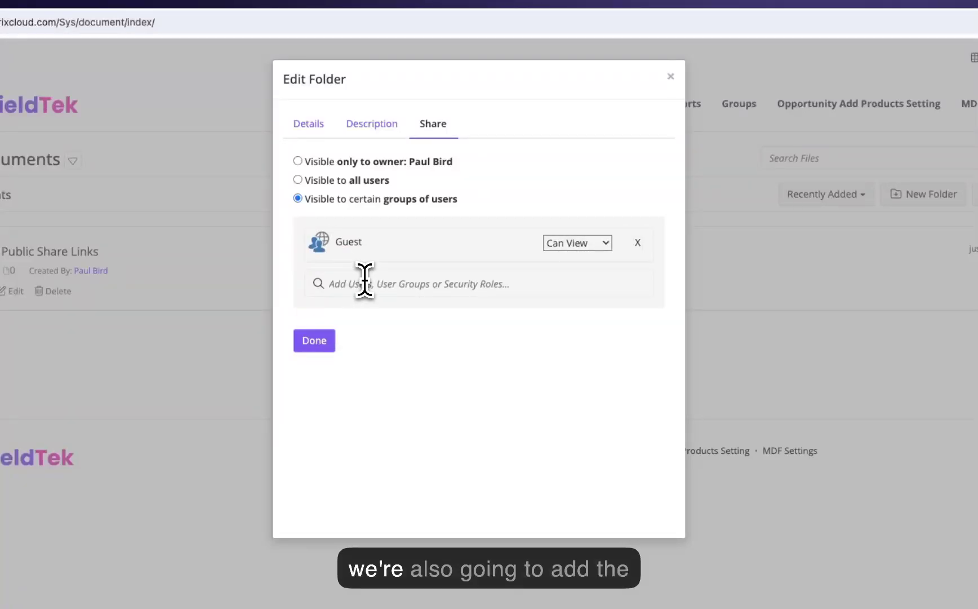
click(365, 282)
key(Return)
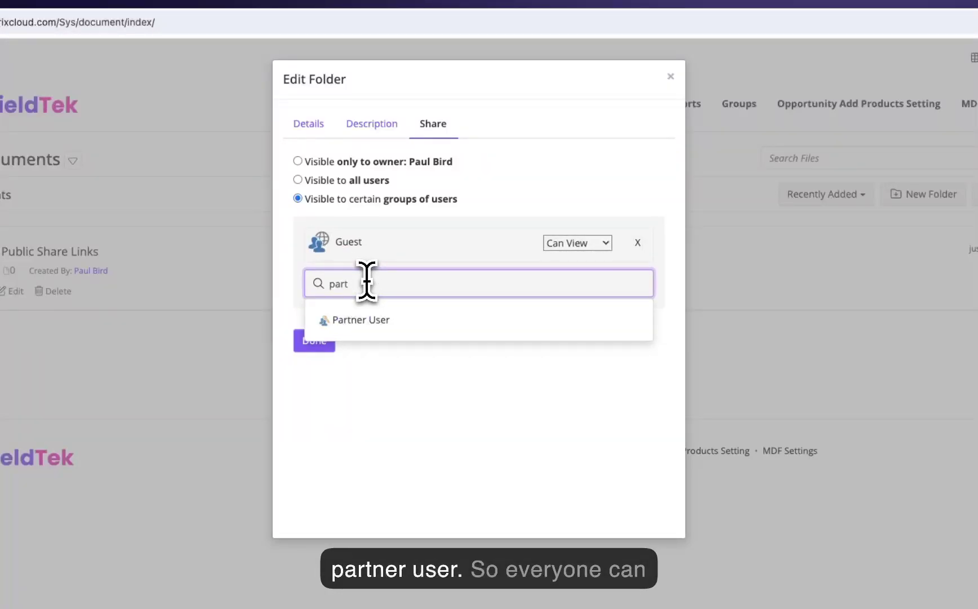
click(365, 322)
click(315, 373)
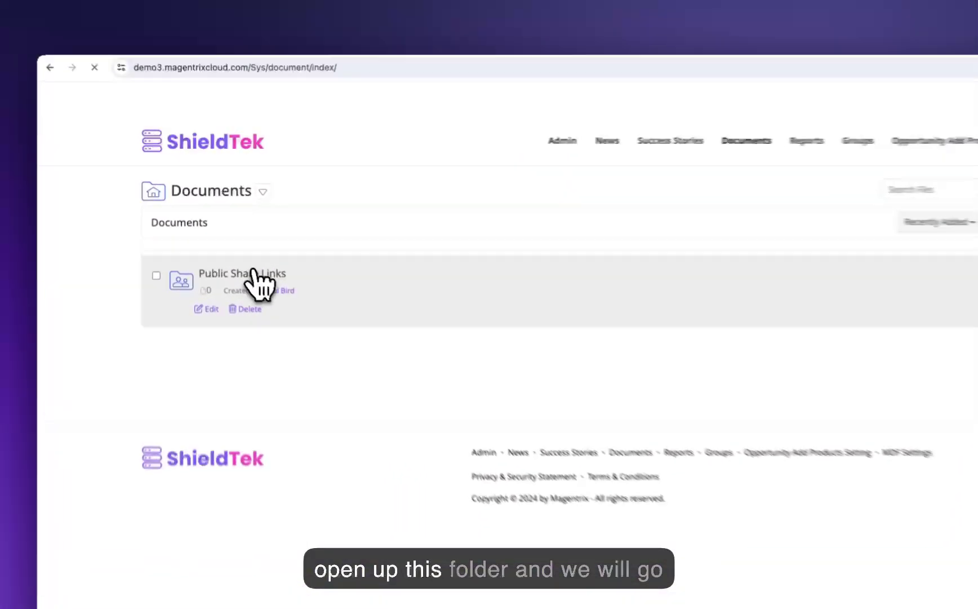
click(201, 241)
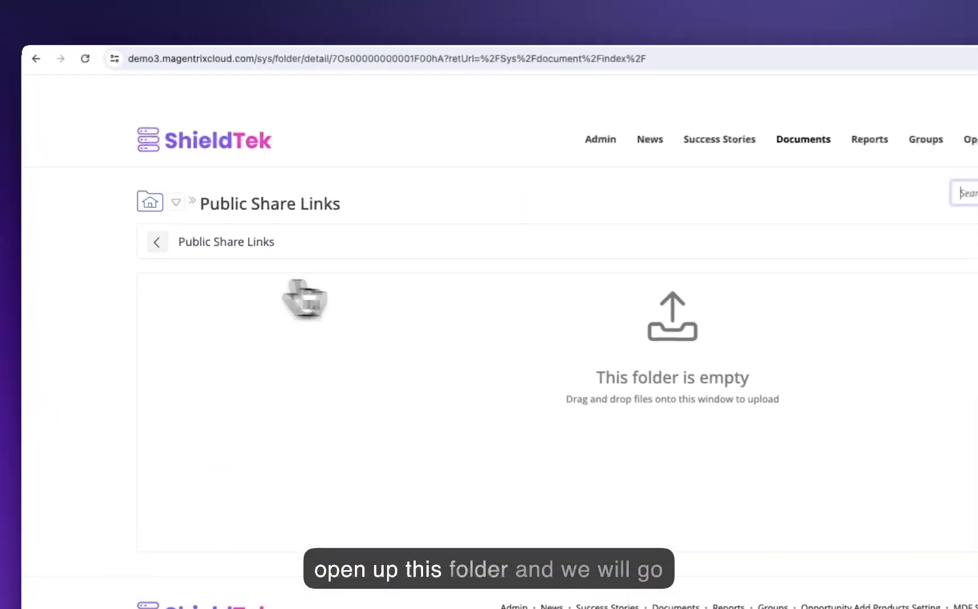
click(783, 219)
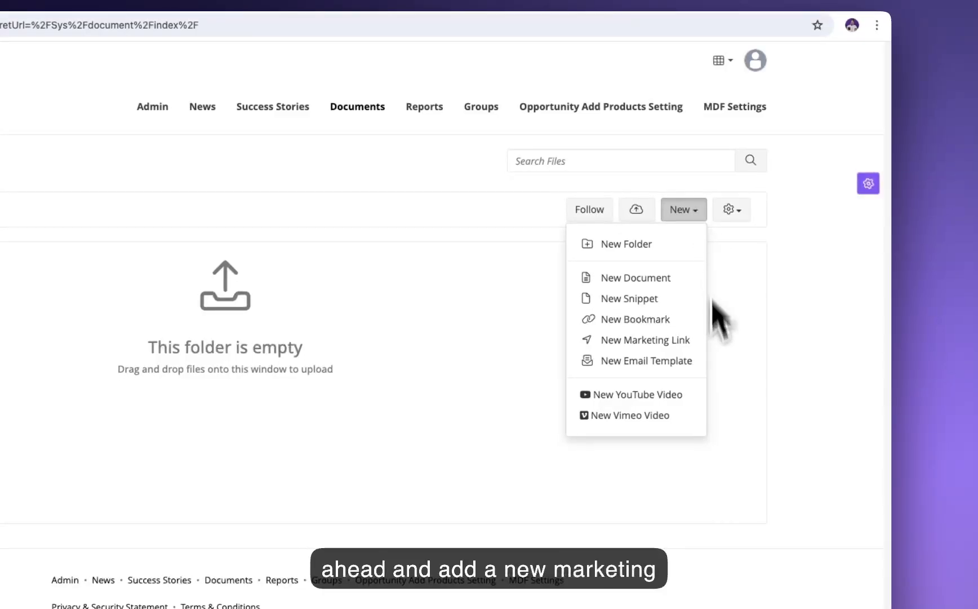
click(664, 340)
click(422, 256)
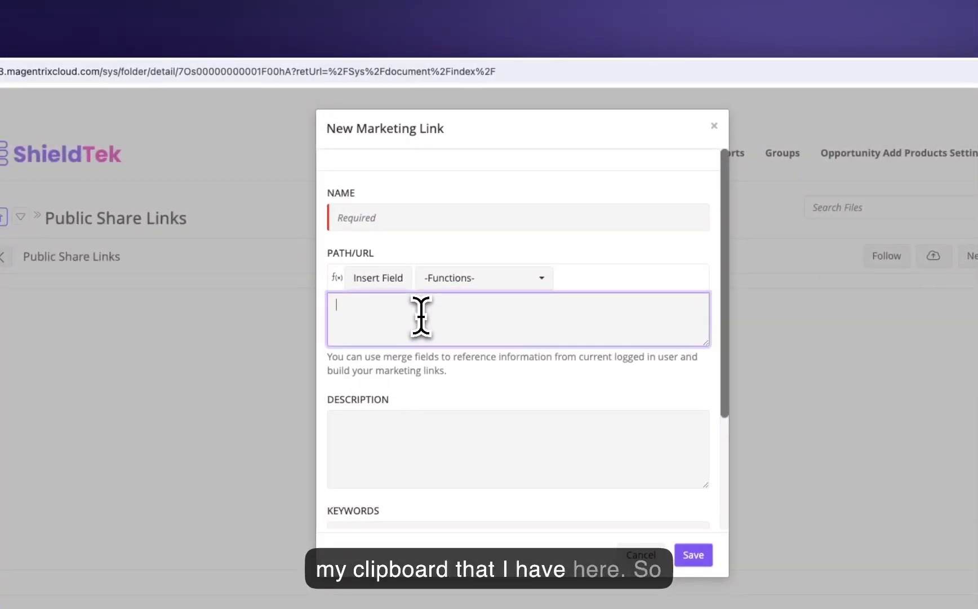
click(432, 217)
text(Refe)
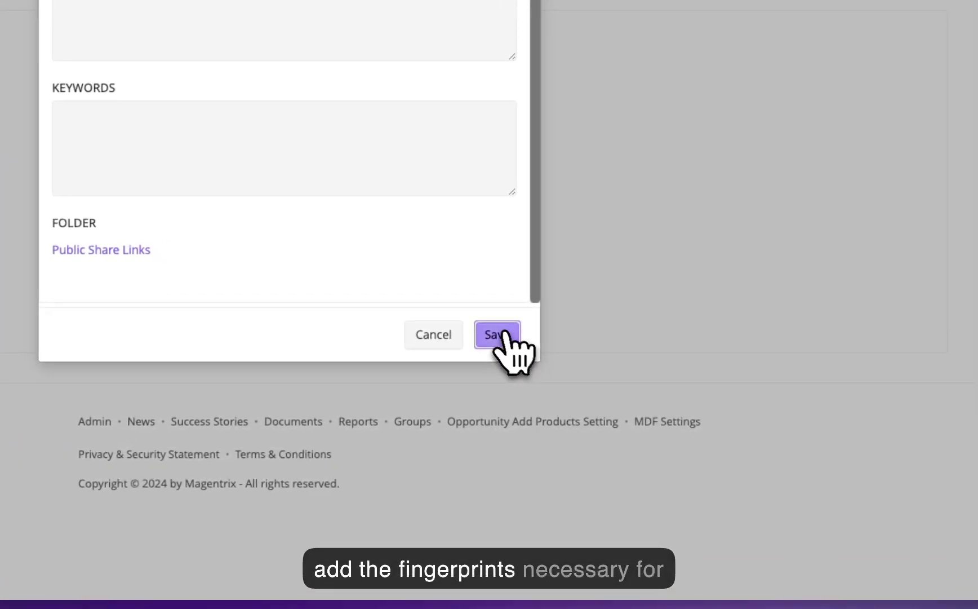
click(504, 334)
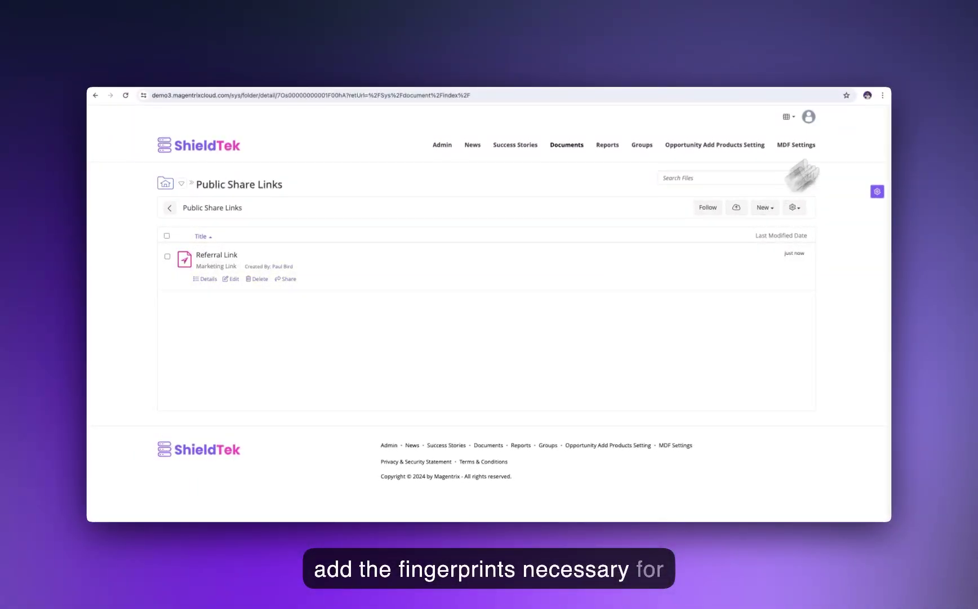
- Go to the Deal Summary Pages list under Setup > Partner Management
click(809, 118)
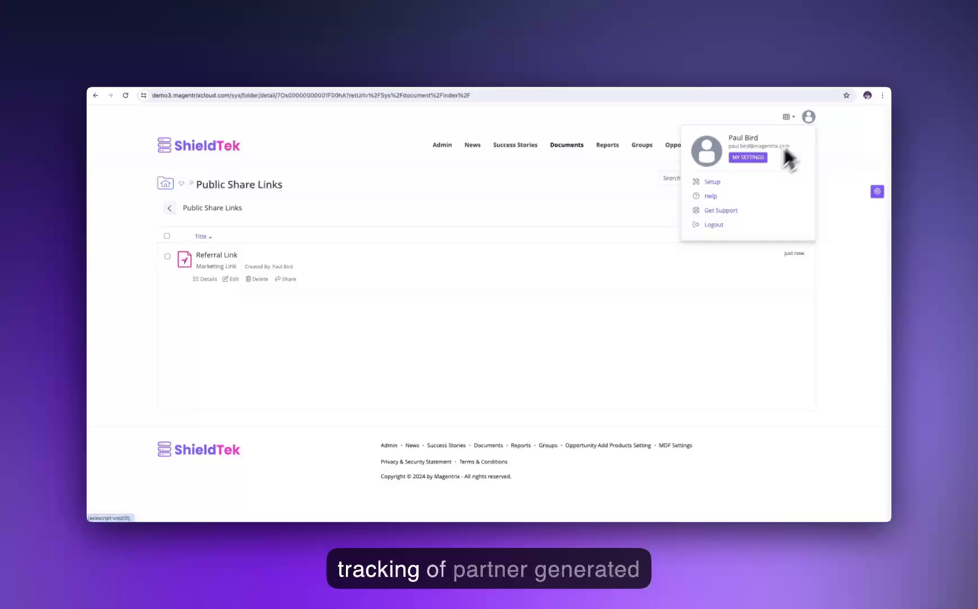
click(717, 182)
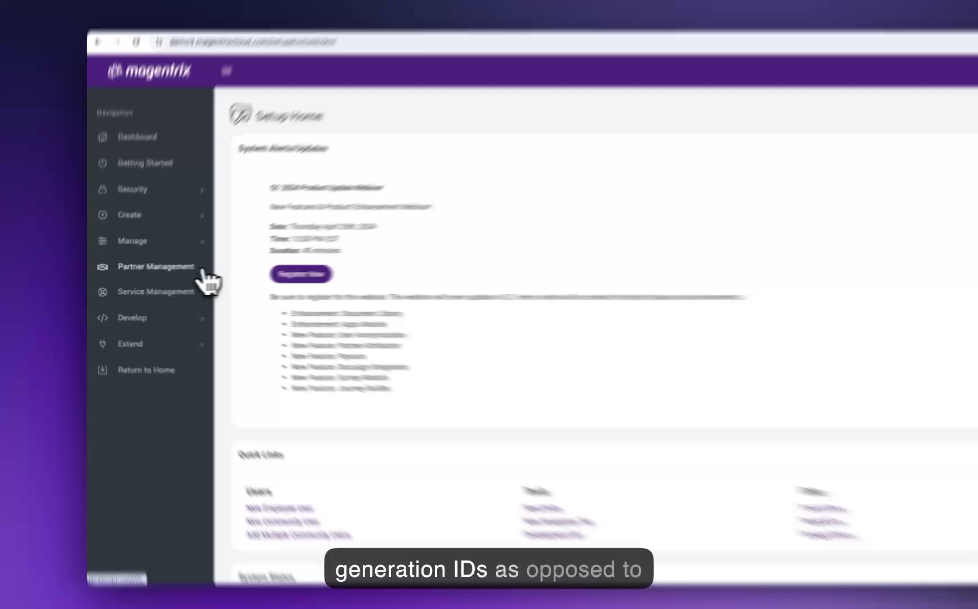
click(178, 274)
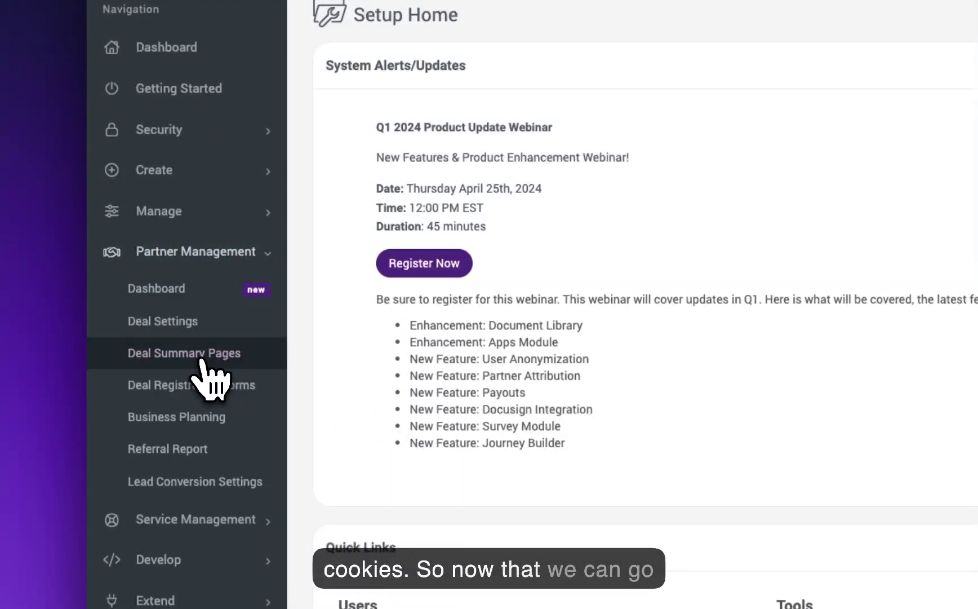
click(228, 355)
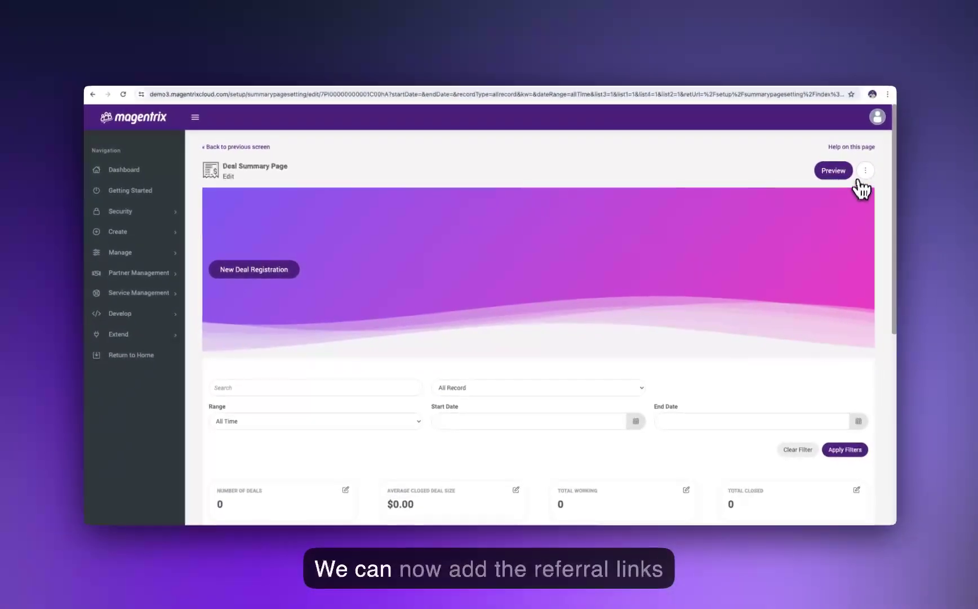
- Tick Referral Link among the deal summary page's referral links and save the selection
click(862, 172)
click(797, 308)
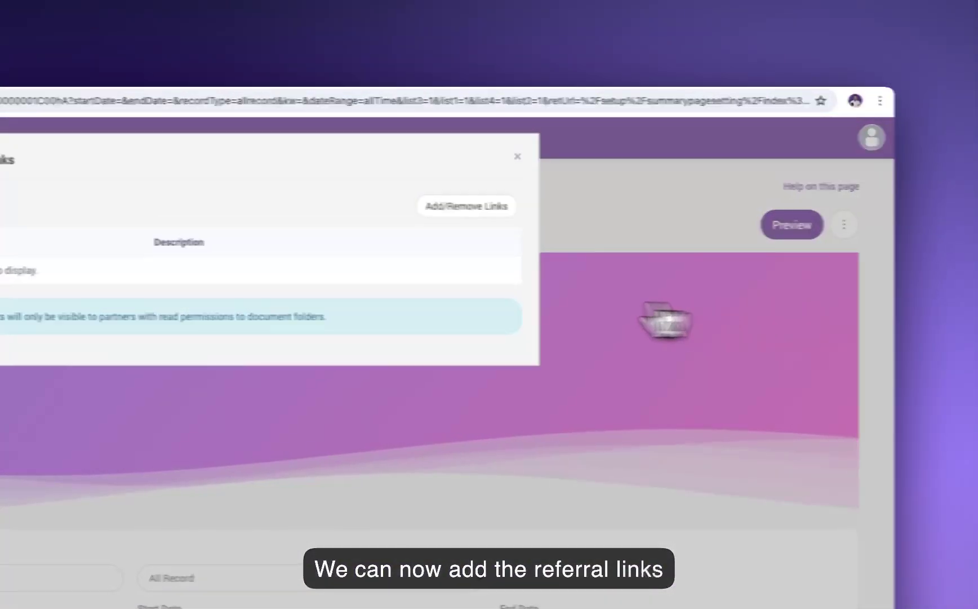
click(629, 214)
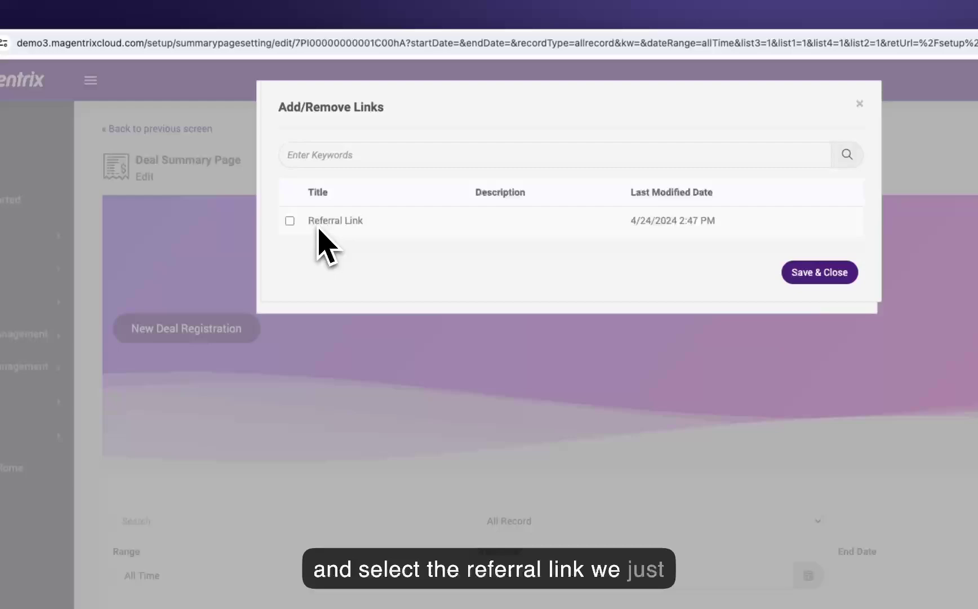
click(289, 221)
click(820, 272)
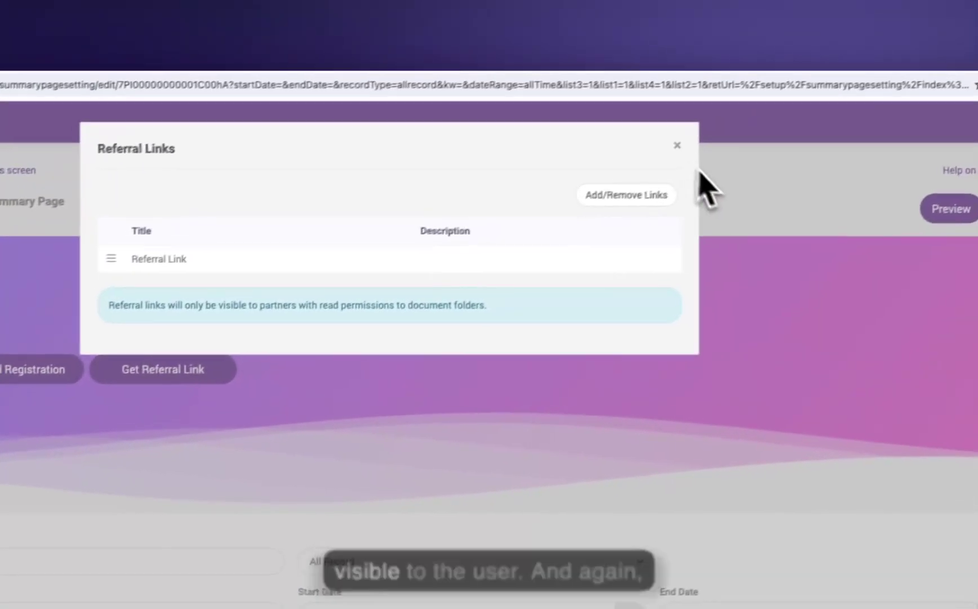
click(807, 94)
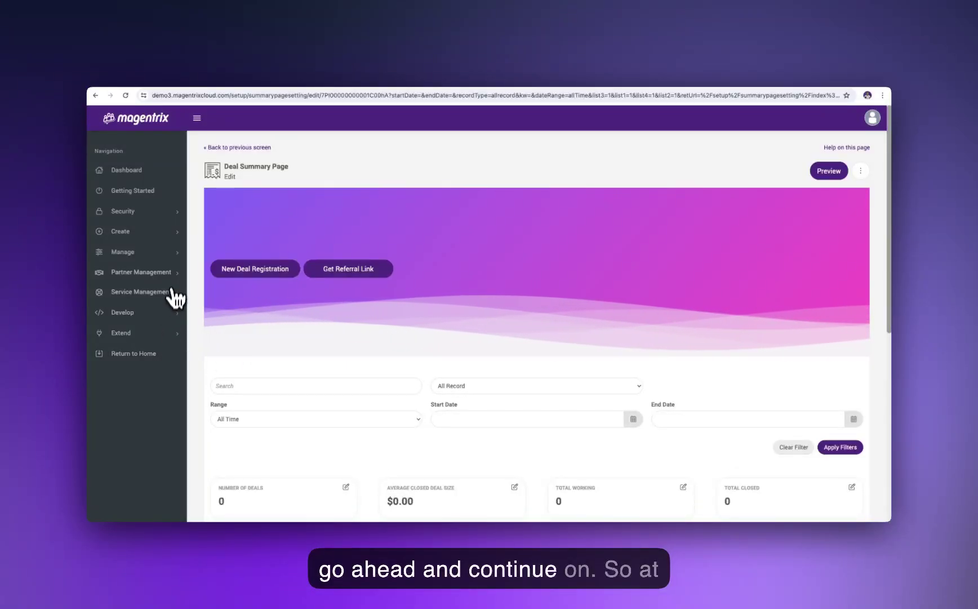
- Switch to the Partner Portal app and show its Pipeline deal summary page
click(145, 358)
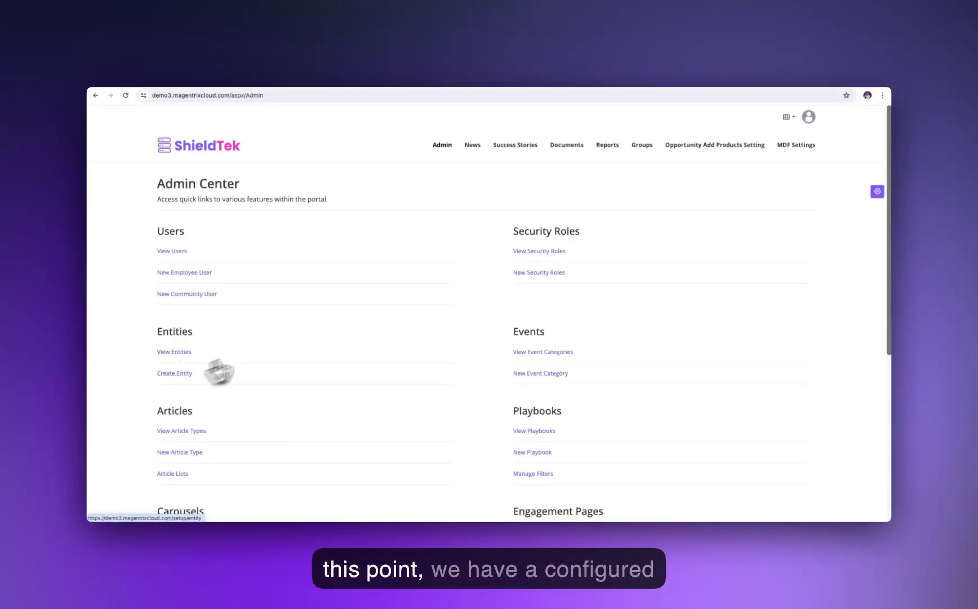
click(787, 120)
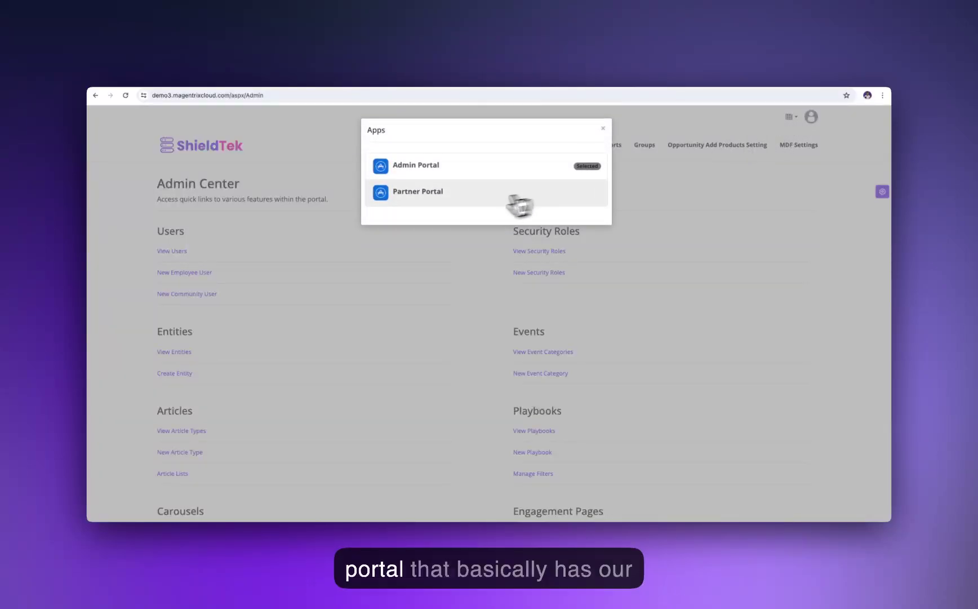
click(428, 197)
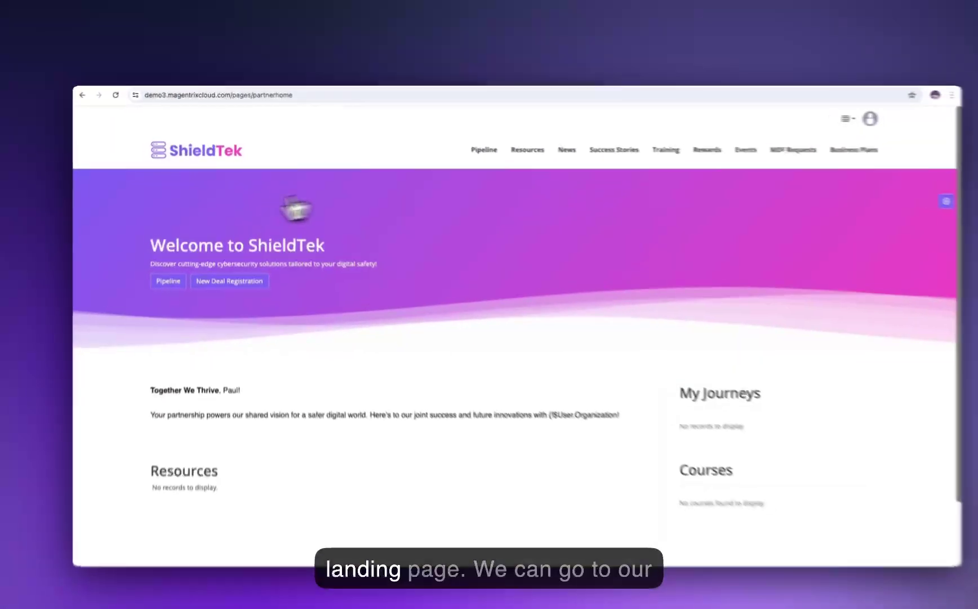
click(168, 281)
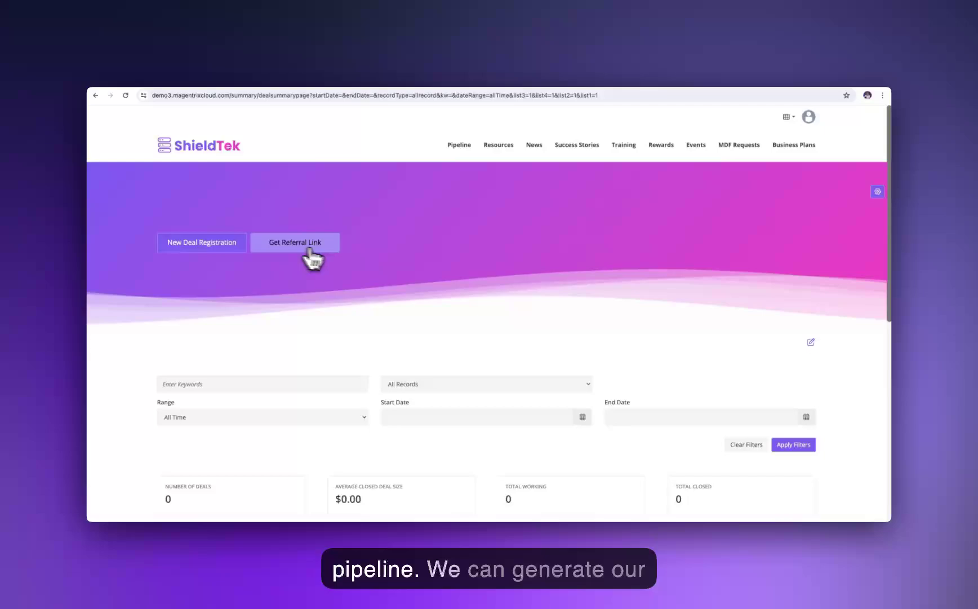
- Copy the Referral Link via Get Referral Link, then close the window
click(310, 251)
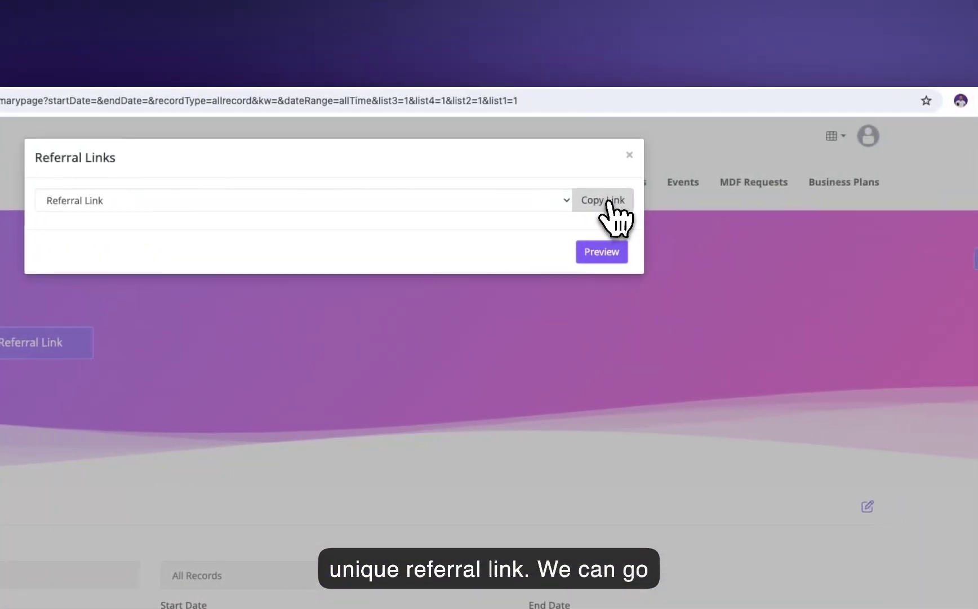
click(671, 199)
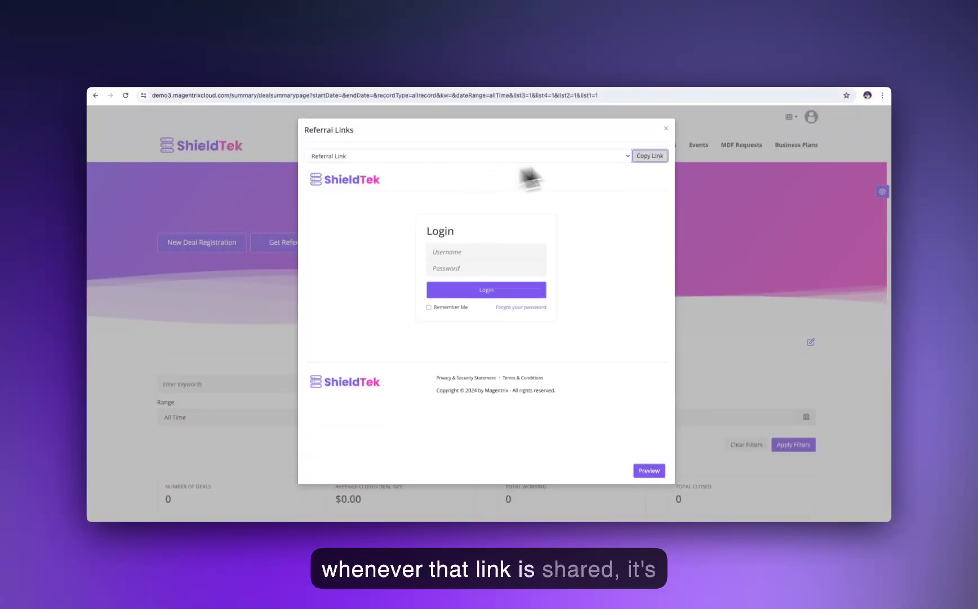
click(665, 129)
- Paste the copied referral link into the address bar to load the Deal Registration - Lead form
click(601, 94)
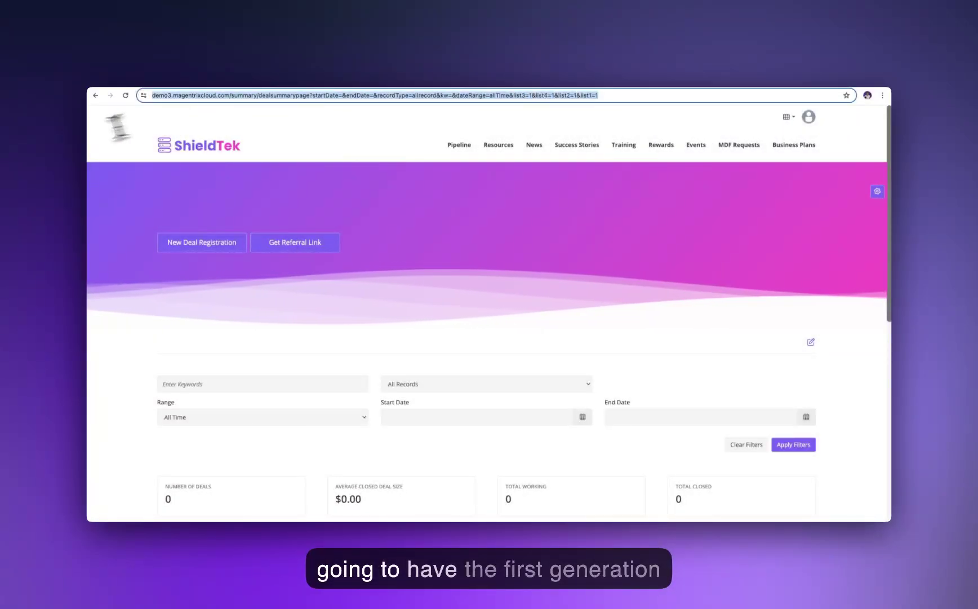
key(super+v)
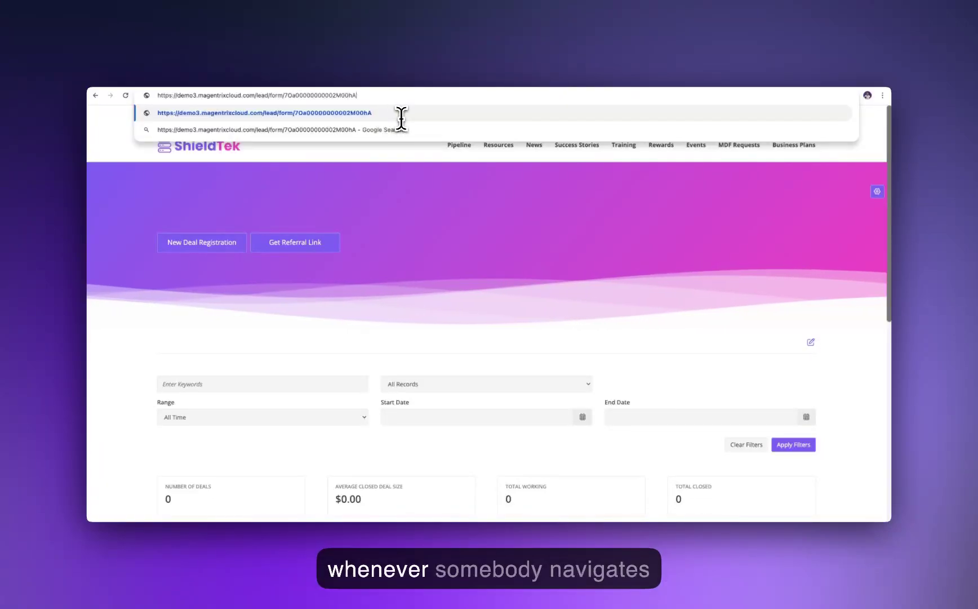
key(Return)
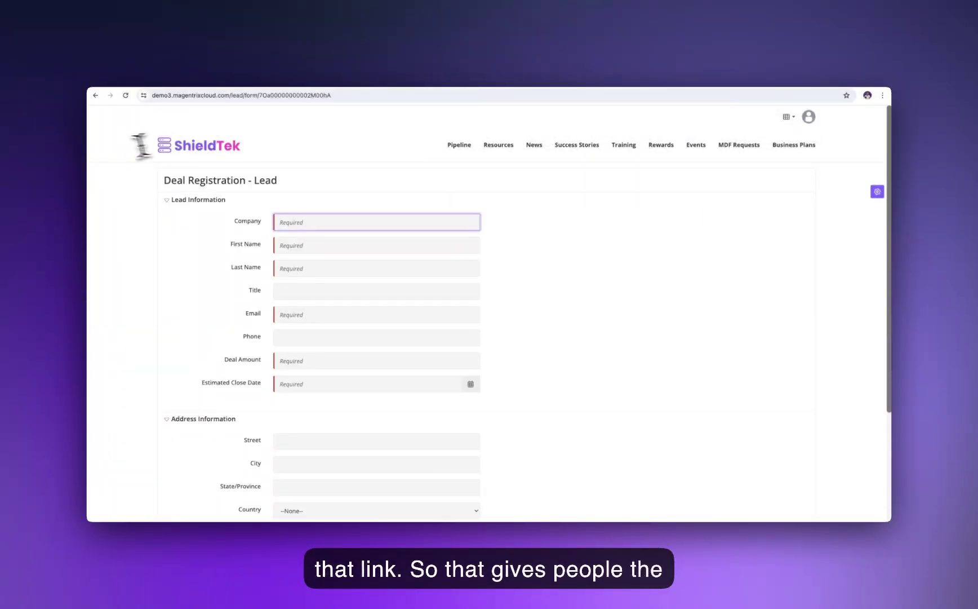
- Browse Resources, News, Success Stories, Training and Rewards, dismissing the Chrome suggestion popup
click(501, 146)
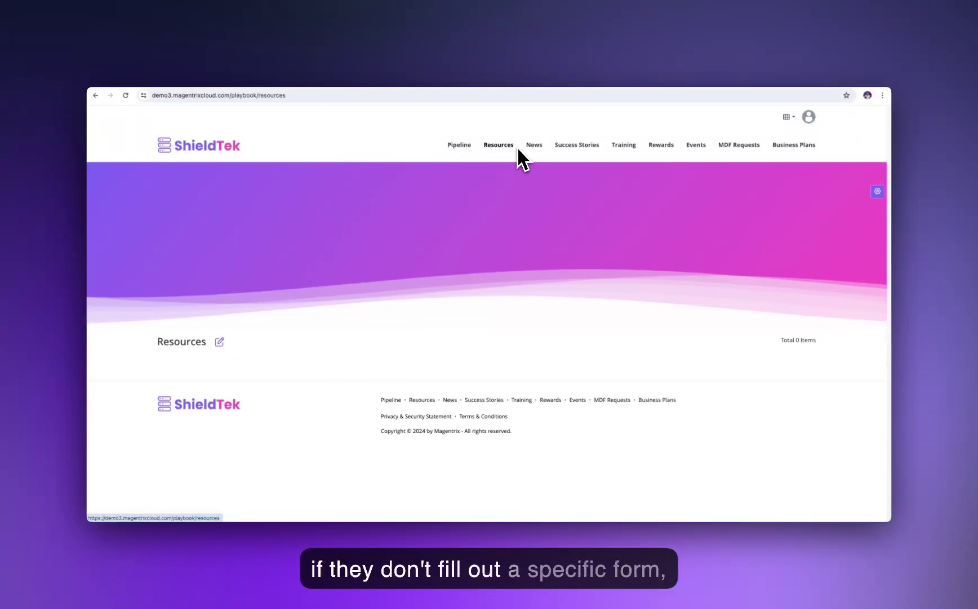
click(538, 146)
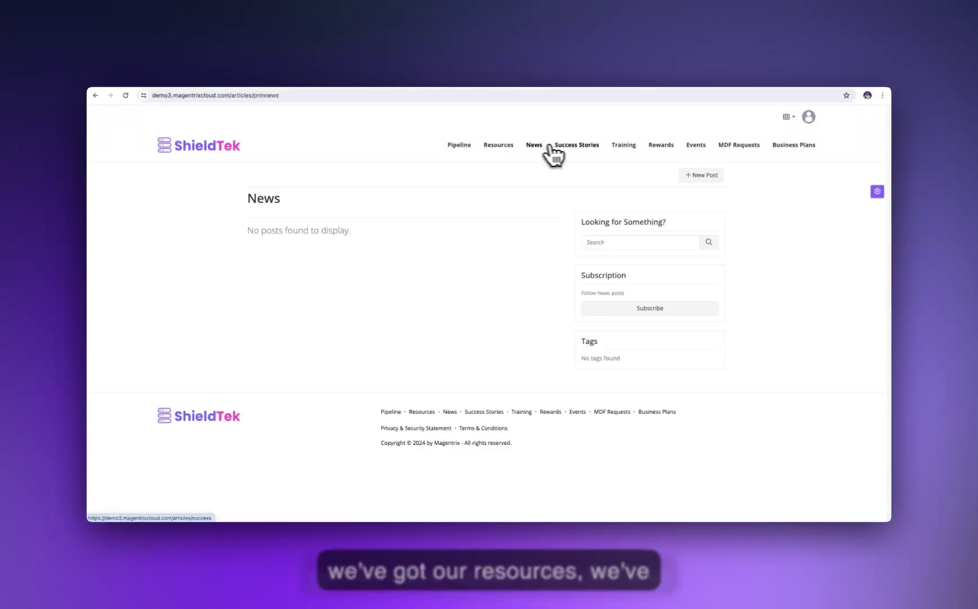
click(586, 148)
click(629, 146)
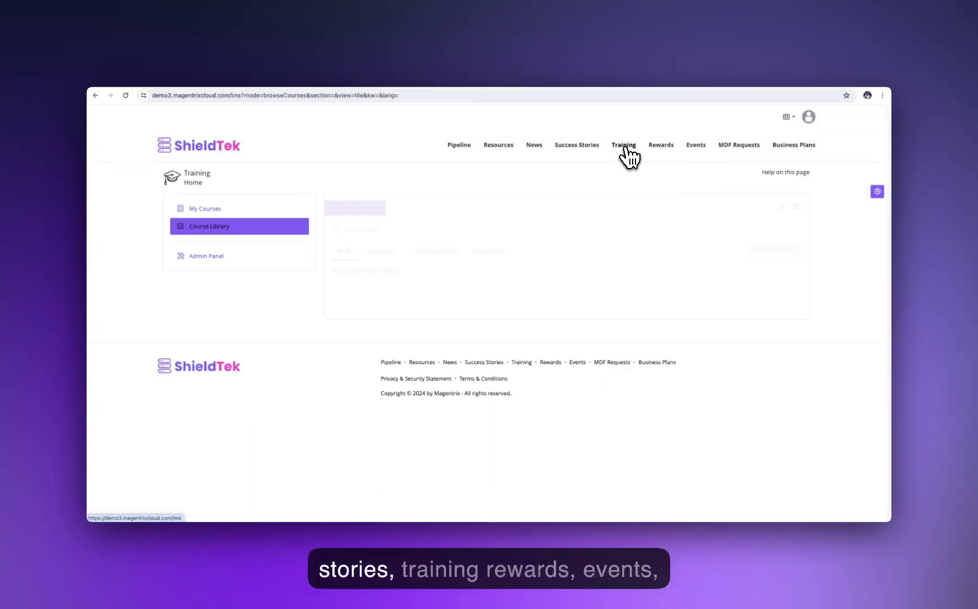
click(668, 147)
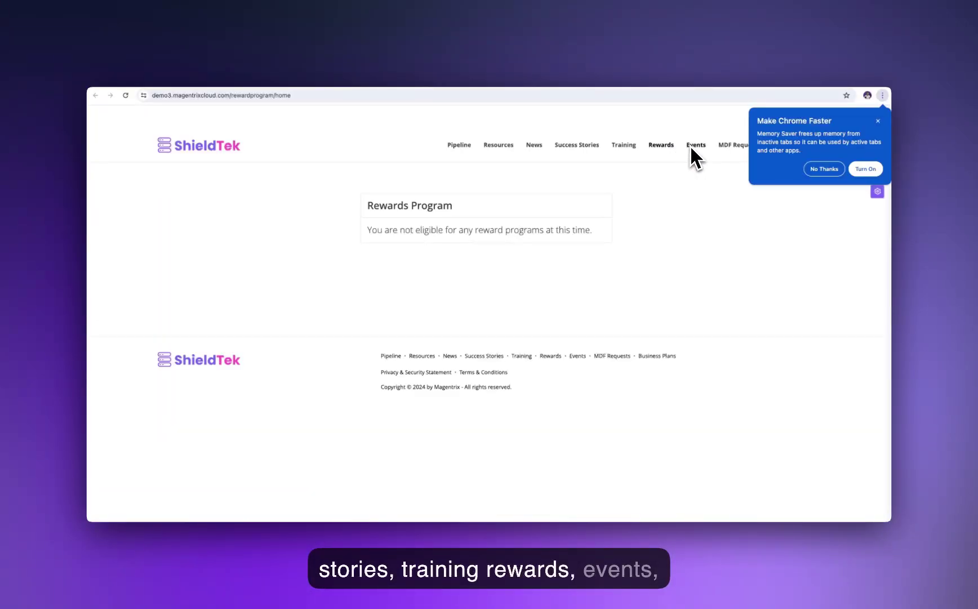
click(878, 122)
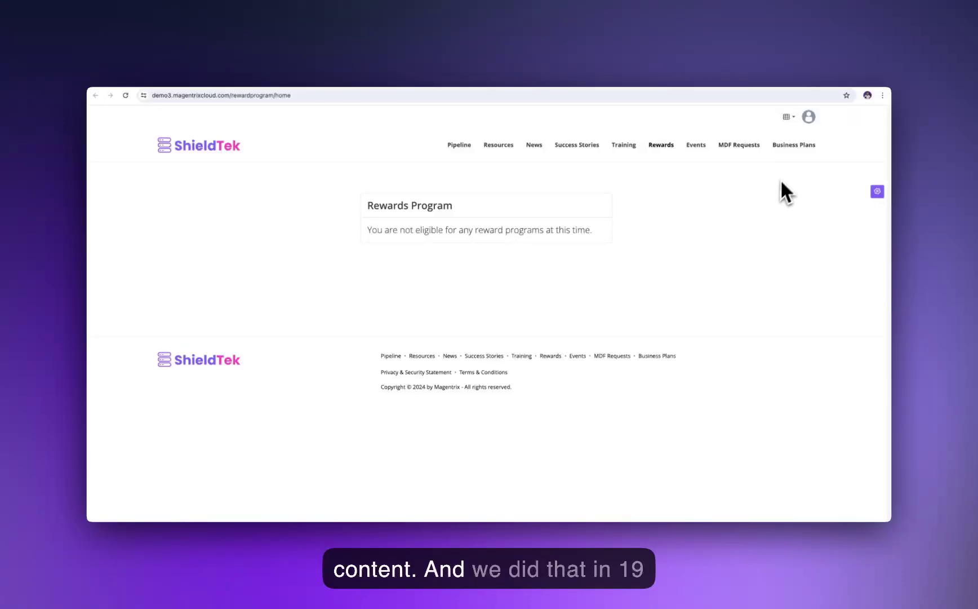